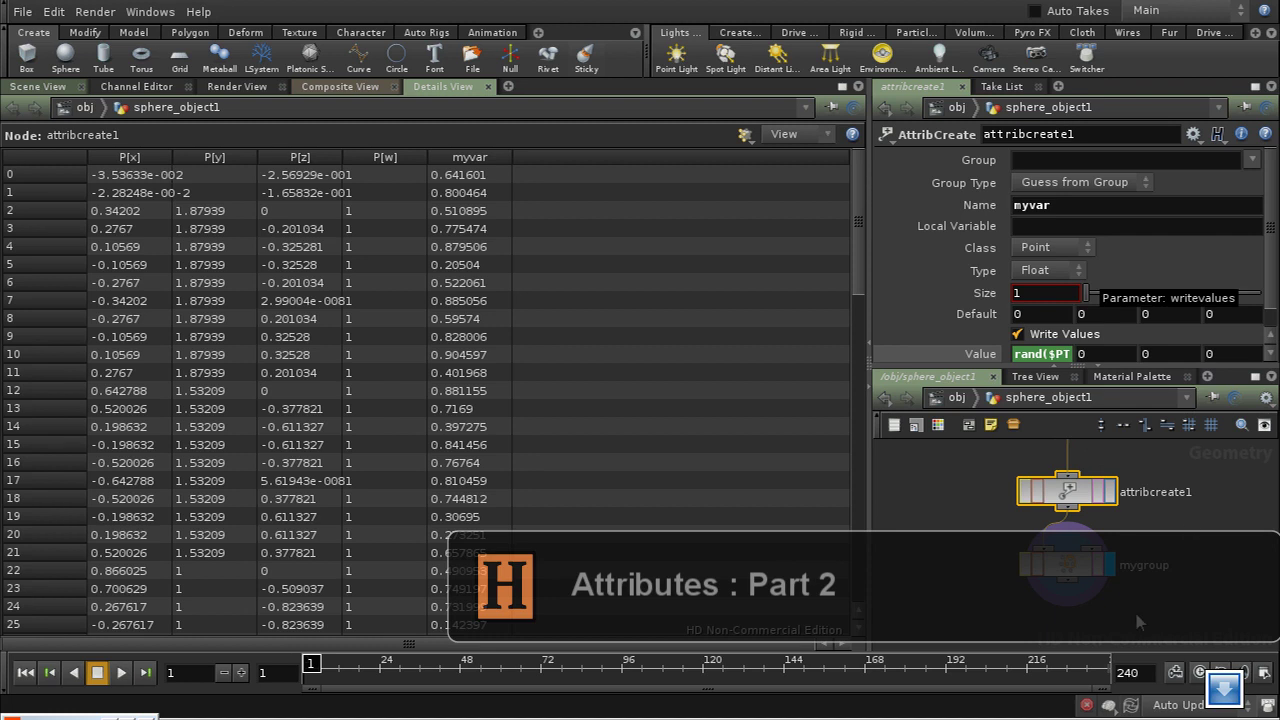
- Check the mygroup node, then add a Peak node below it
{"action": "middle_click_drag", "start_coordinate": [1137, 622], "coordinate": [1130, 572]}
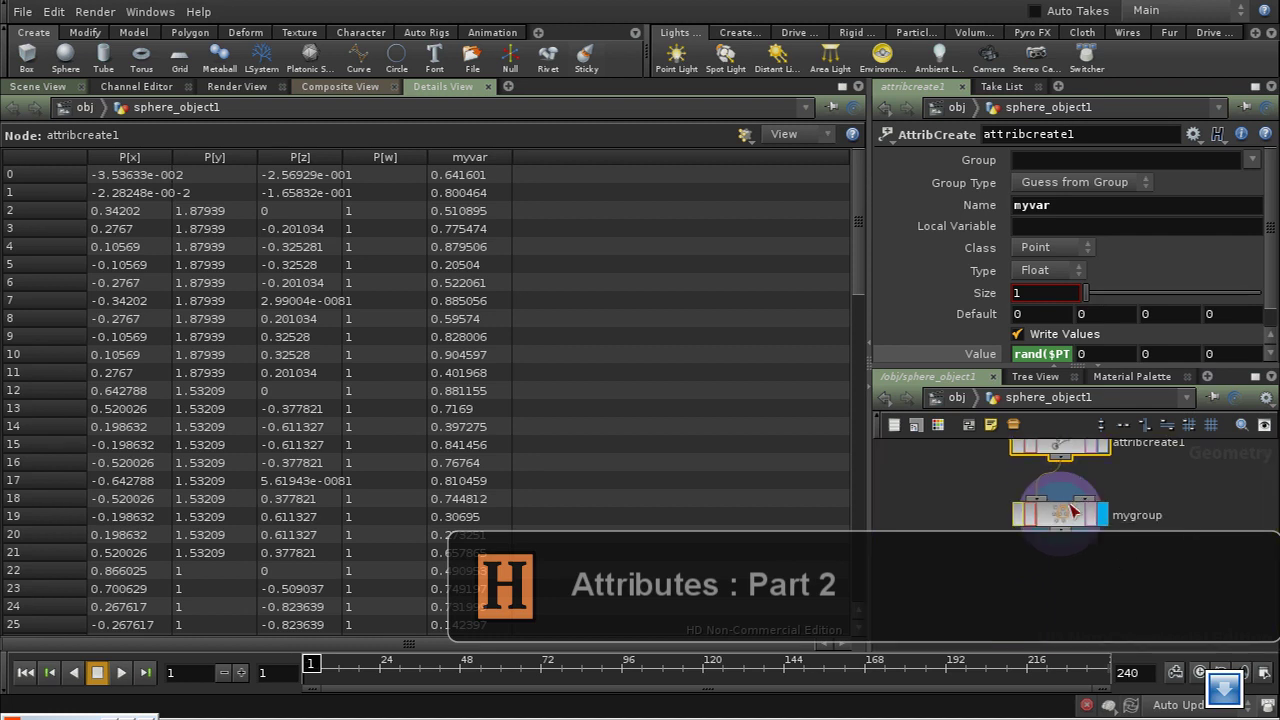
{"action": "middle_click", "coordinate": [1069, 515]}
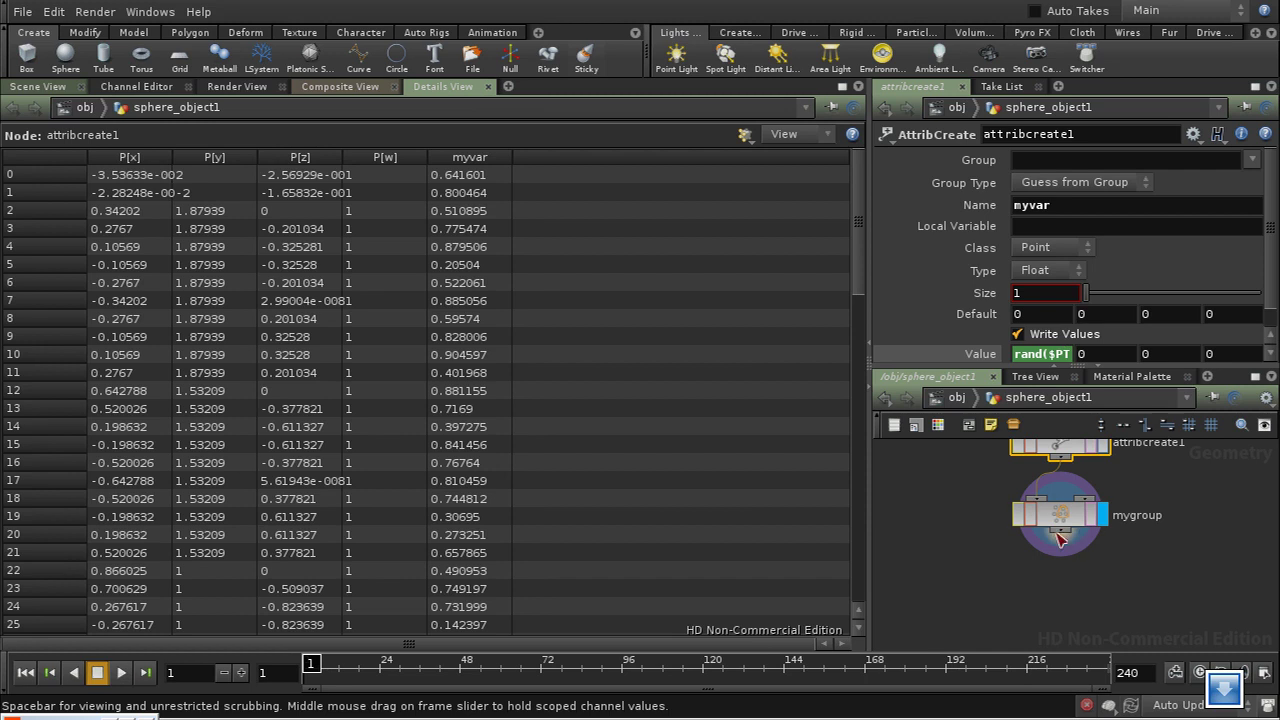
{"action": "key", "text": "Tab"}
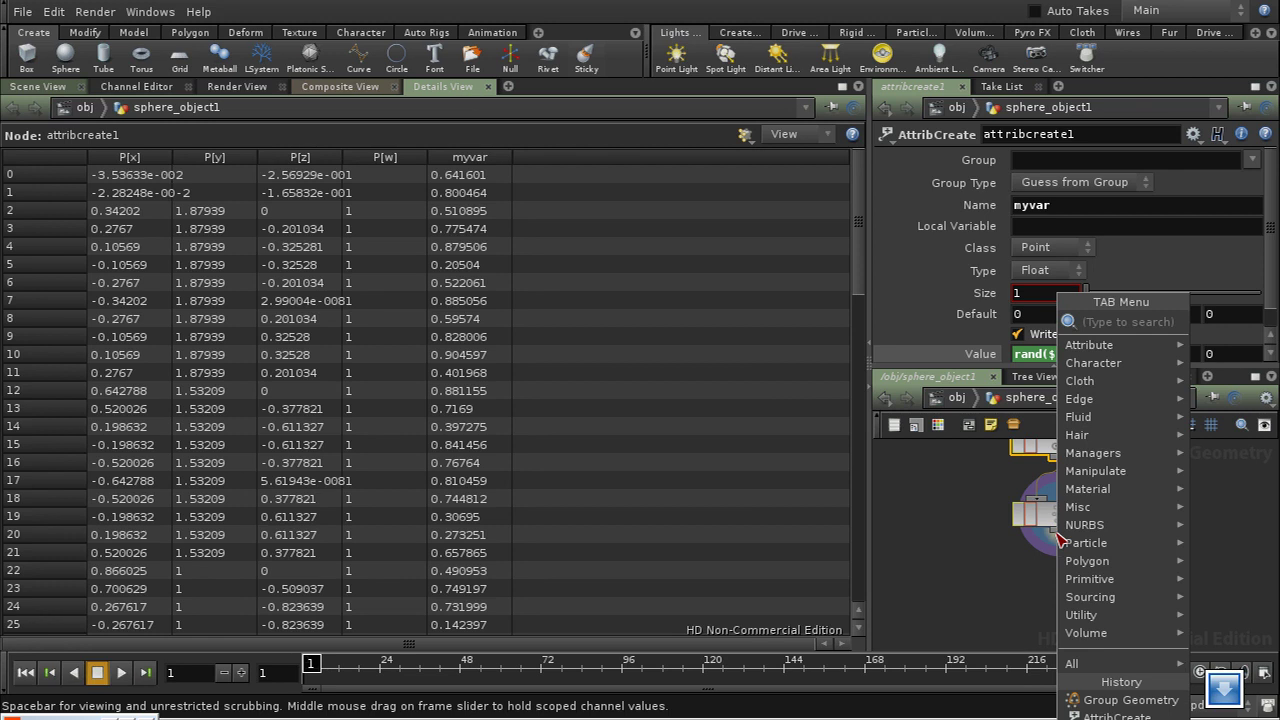
{"action": "type", "text": "Peak"}
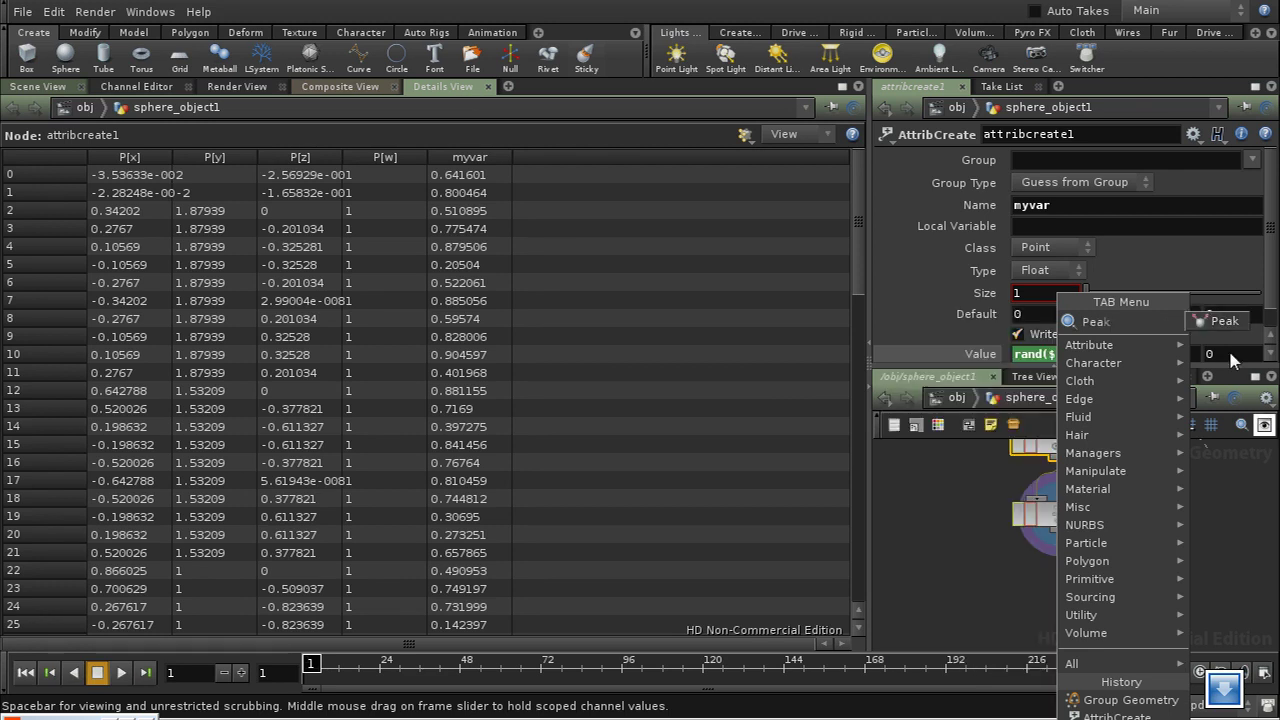
{"action": "left_click", "coordinate": [1225, 321]}
{"action": "left_click", "coordinate": [1098, 592]}
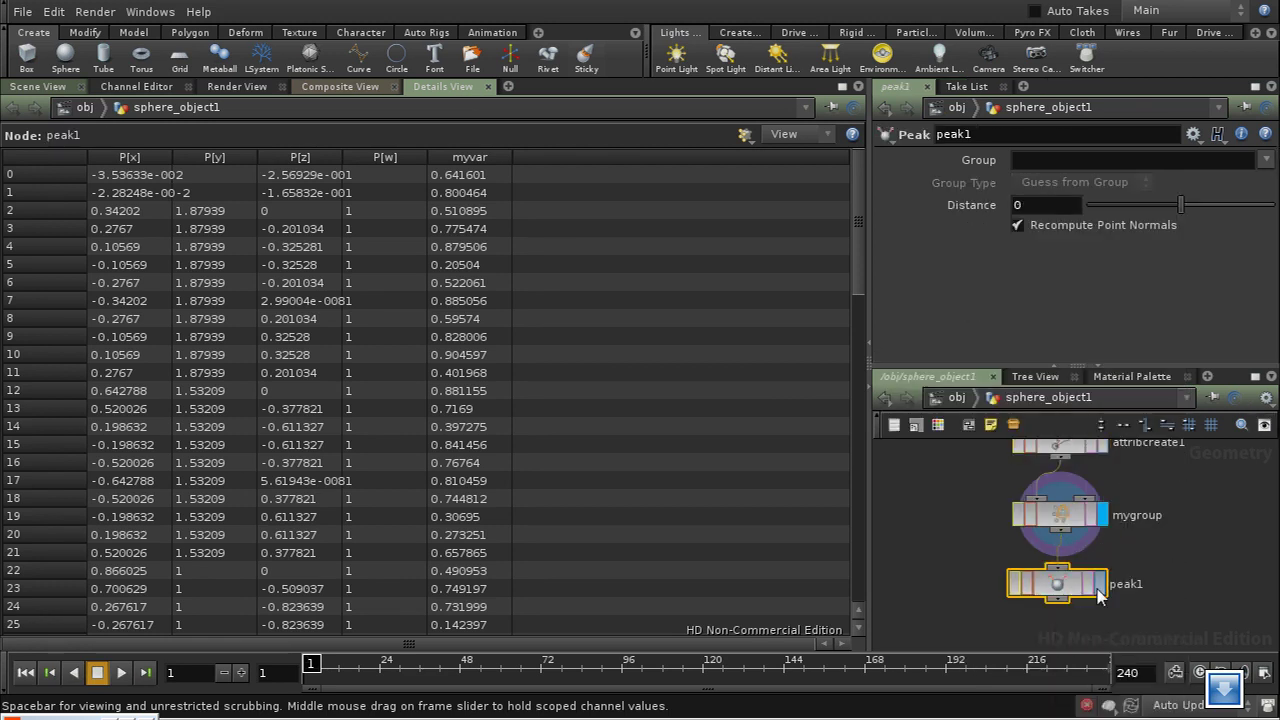
- Restrict the Peak to mygroup points with Distance 1.4, viewing the result in Scene View
{"action": "left_click", "coordinate": [1266, 160]}
{"action": "left_click", "coordinate": [1168, 212]}
{"action": "left_click", "coordinate": [1141, 184]}
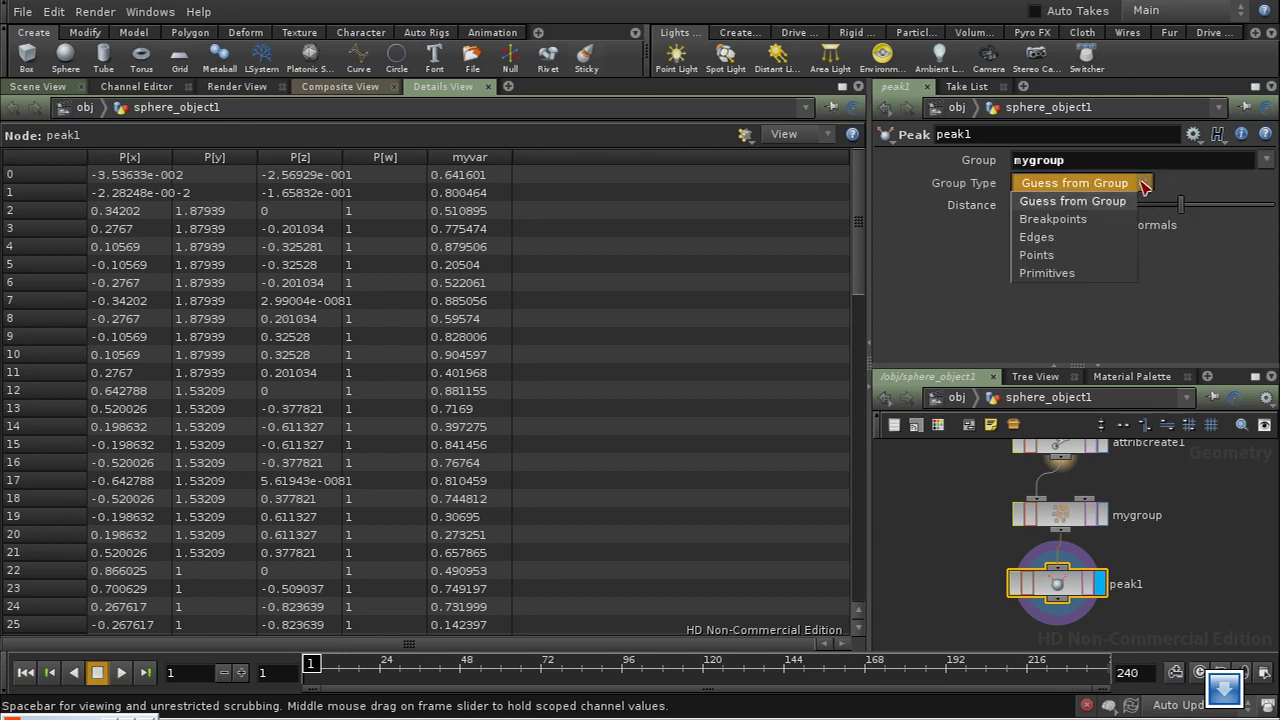
{"action": "left_click", "coordinate": [1100, 255]}
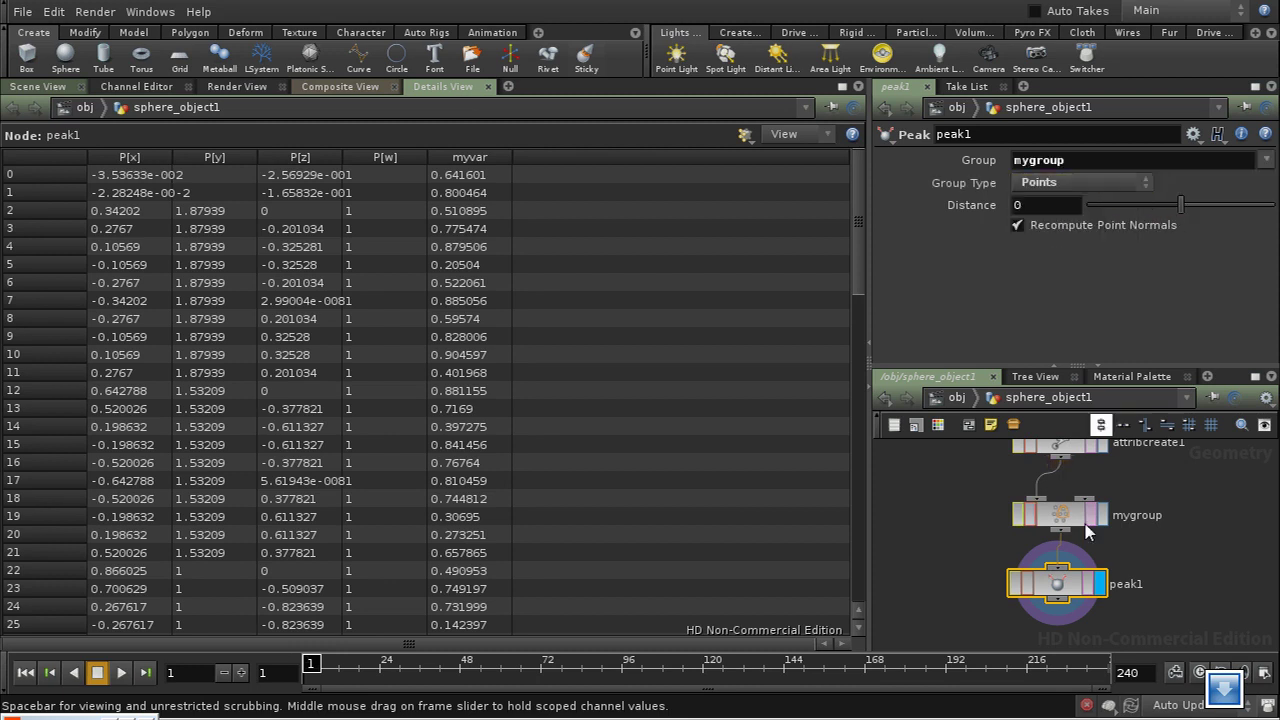
{"action": "left_click_drag", "start_coordinate": [1181, 205], "coordinate": [1204, 214]}
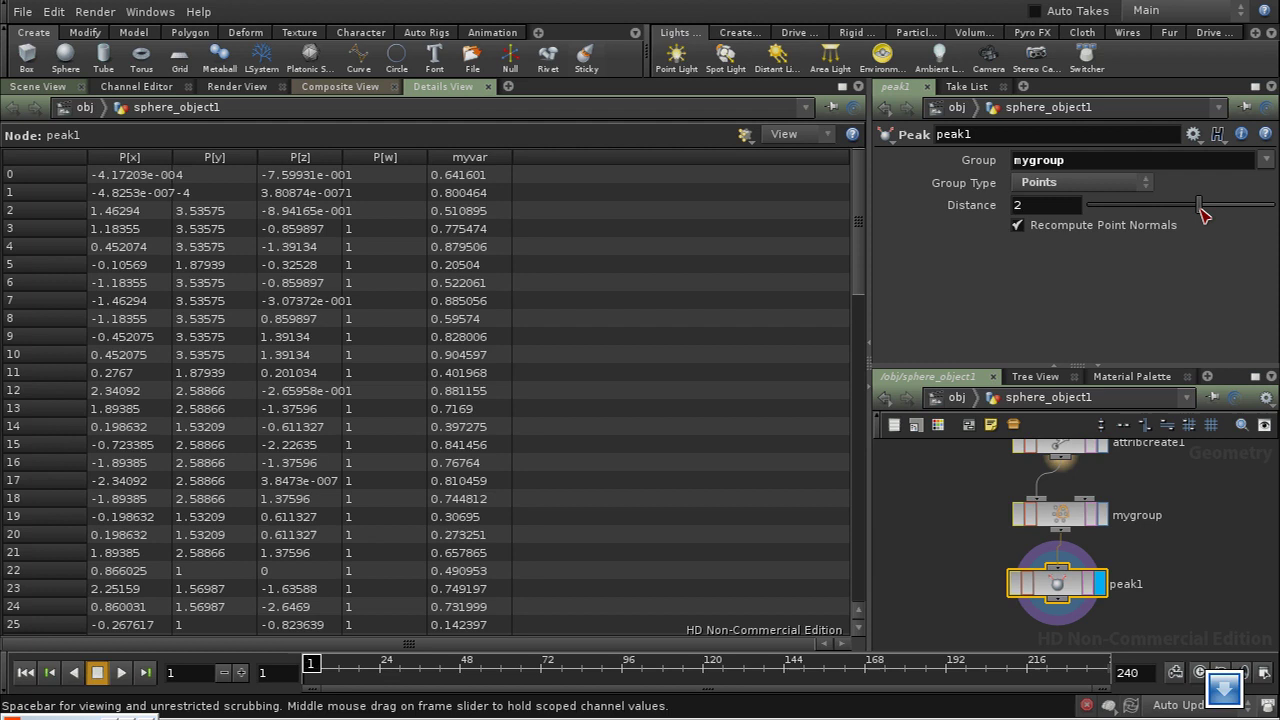
{"action": "left_click", "coordinate": [46, 87]}
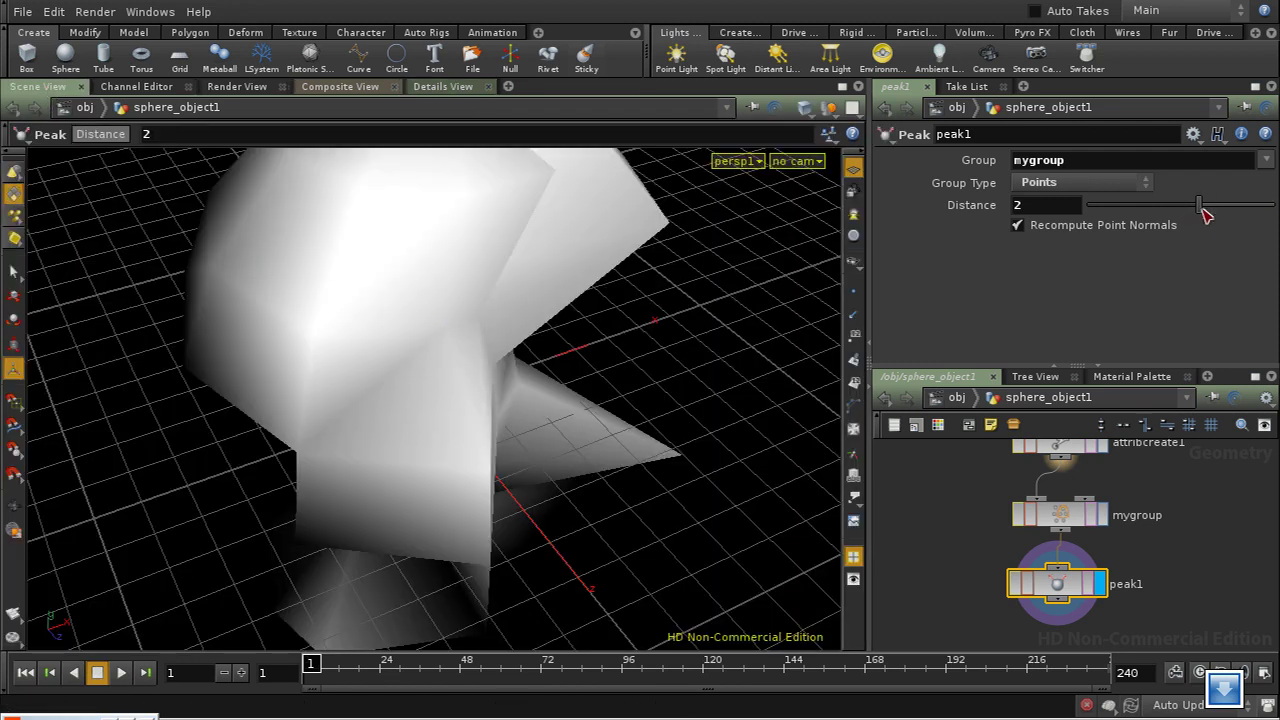
{"action": "mouse_move", "coordinate": [1200, 209]}
{"action": "left_mouse_down"}
{"action": "mouse_move", "coordinate": [1178, 208]}
{"action": "mouse_move", "coordinate": [1193, 207]}
{"action": "left_mouse_up"}
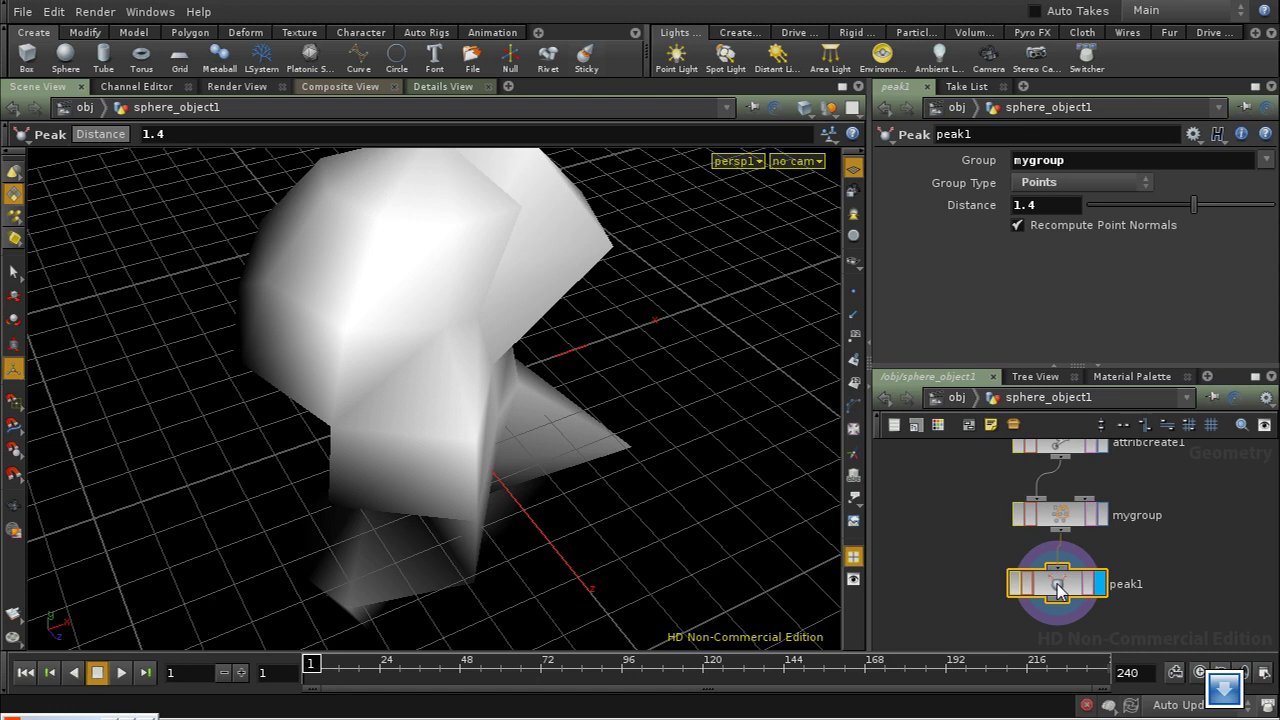
- Delete the Peak node and bring sphere1 and attribcreate1 into view
{"action": "key", "text": "Delete"}
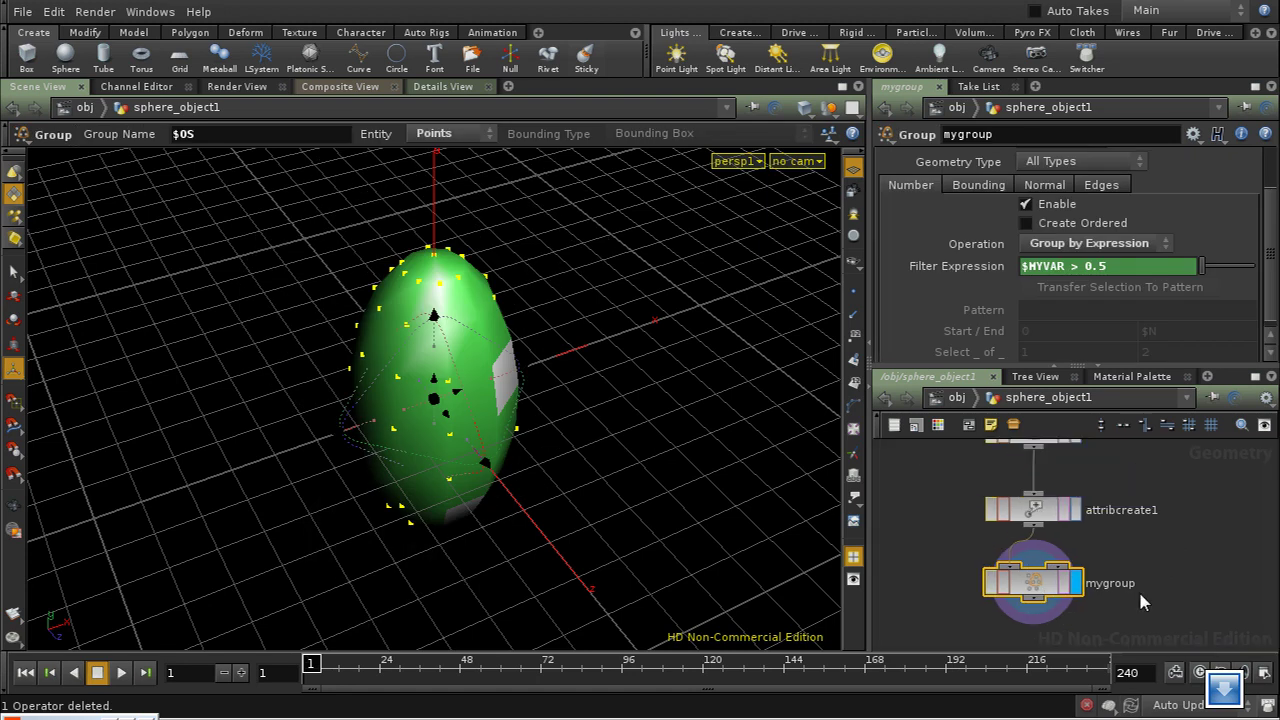
{"action": "left_click_drag", "start_coordinate": [1037, 521], "coordinate": [1036, 510]}
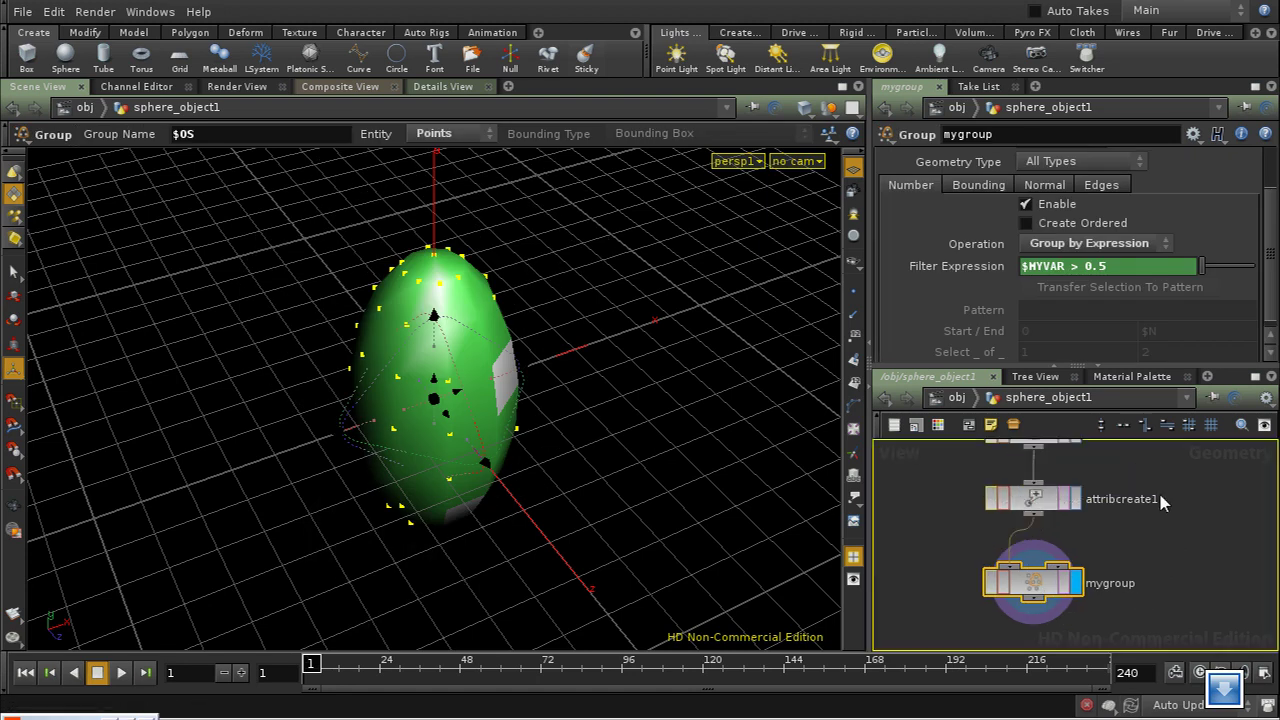
{"action": "mouse_move", "coordinate": [1160, 502]}
{"action": "middle_mouse_down"}
{"action": "mouse_move", "coordinate": [1160, 535]}
{"action": "mouse_move", "coordinate": [1162, 518]}
{"action": "mouse_move", "coordinate": [1197, 543]}
{"action": "mouse_move", "coordinate": [1174, 498]}
{"action": "middle_mouse_up"}
- Compare the attribcreate1 and mygroup displays, ending on mygroup
{"action": "left_click", "coordinate": [1065, 513]}
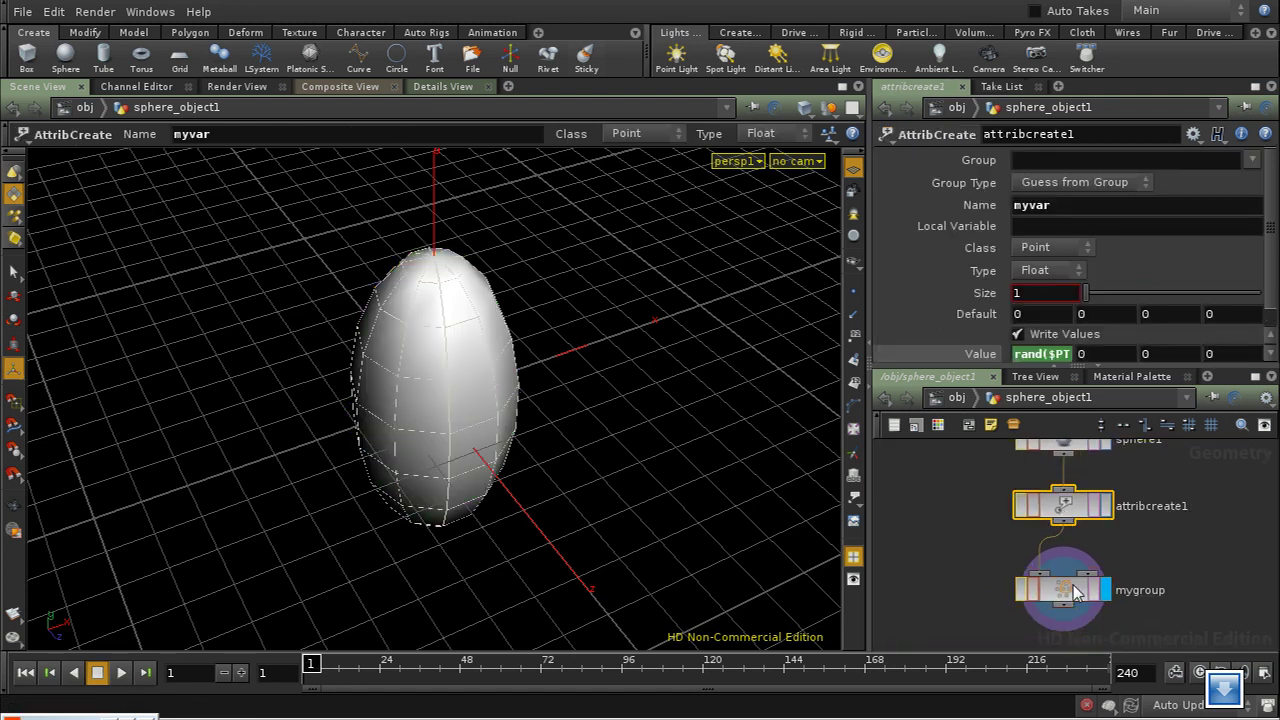
{"action": "left_click", "coordinate": [1075, 592]}
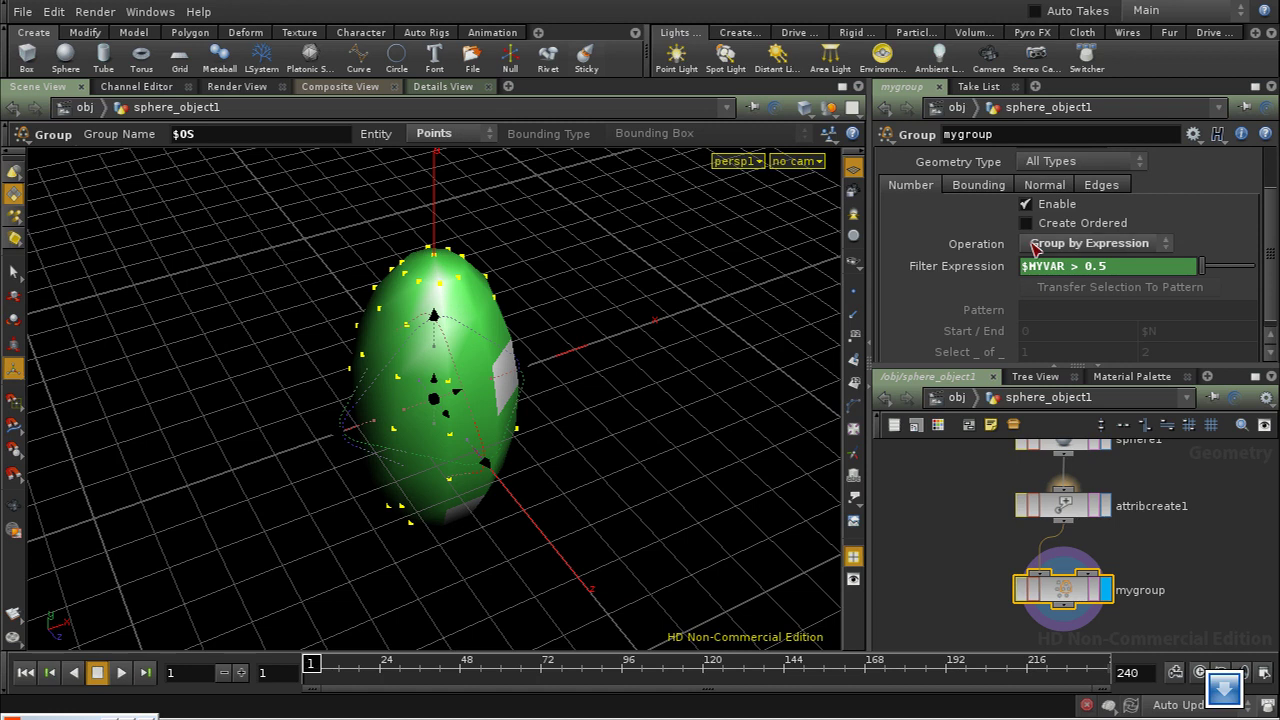
{"action": "left_click", "coordinate": [1075, 508]}
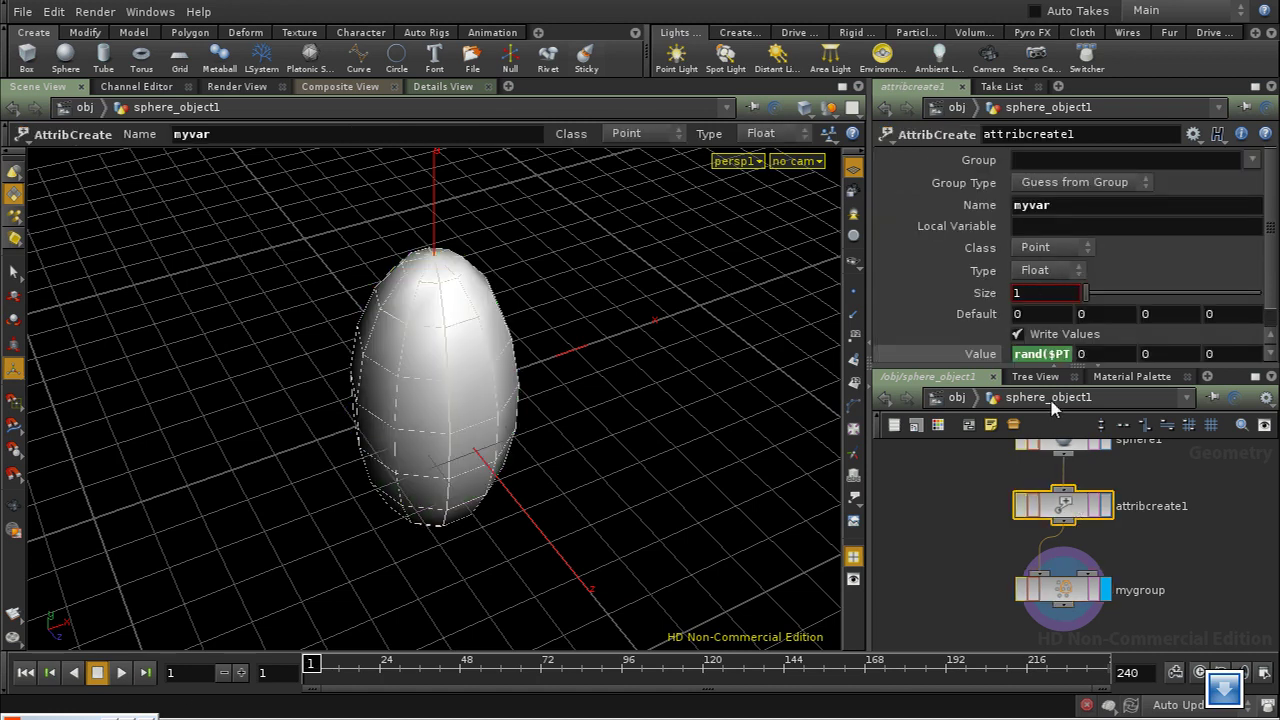
{"action": "left_click", "coordinate": [1064, 592]}
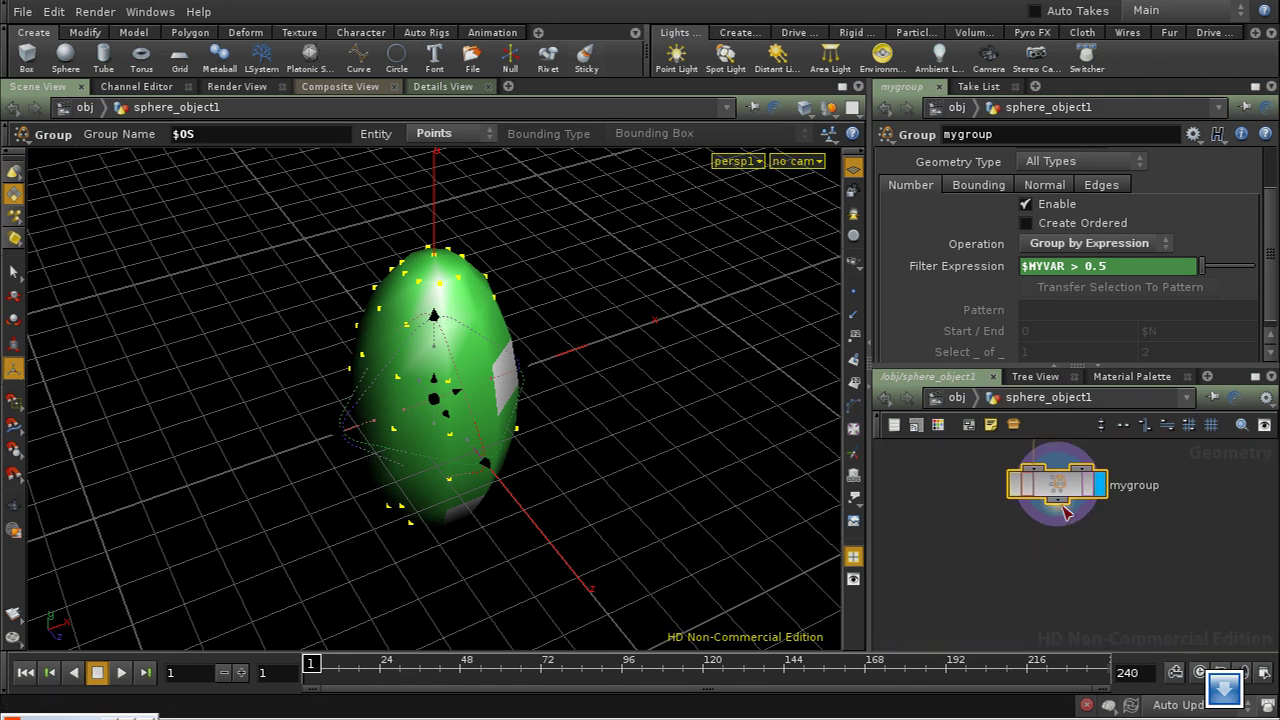
- Add a PolyExtrude node below mygroup
{"action": "key", "text": "Tab"}
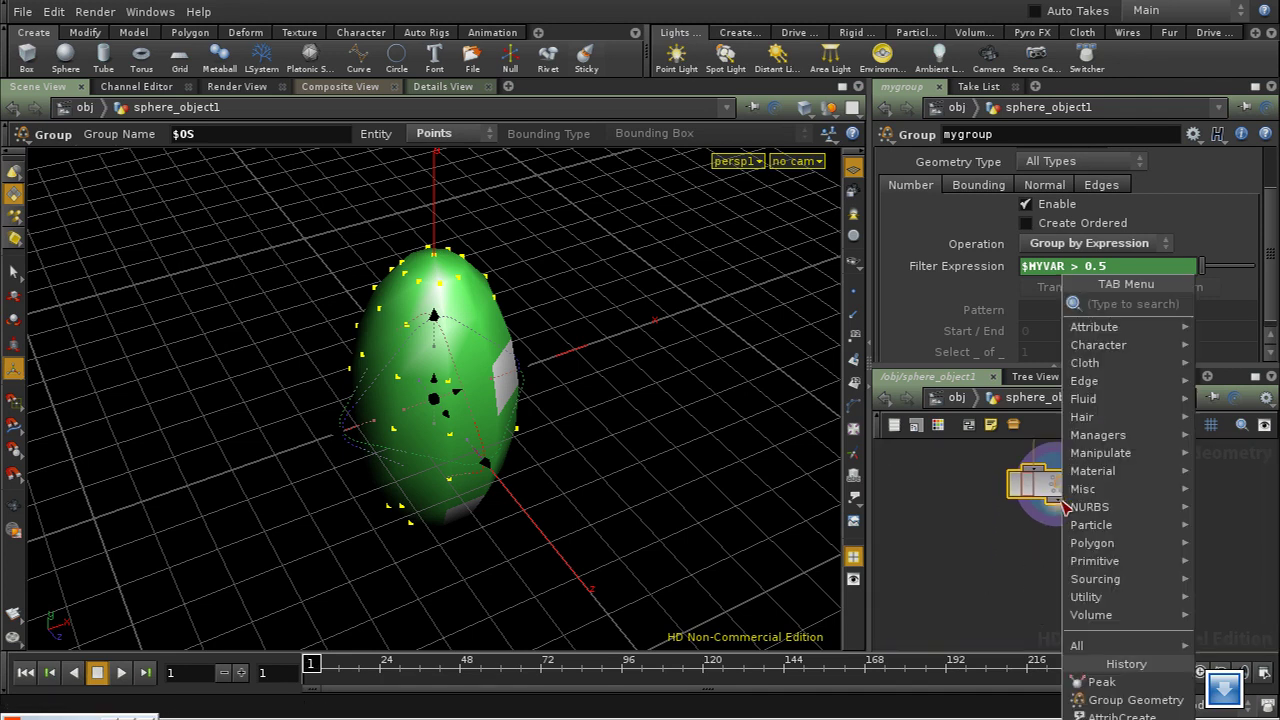
{"action": "type", "text": "poly"}
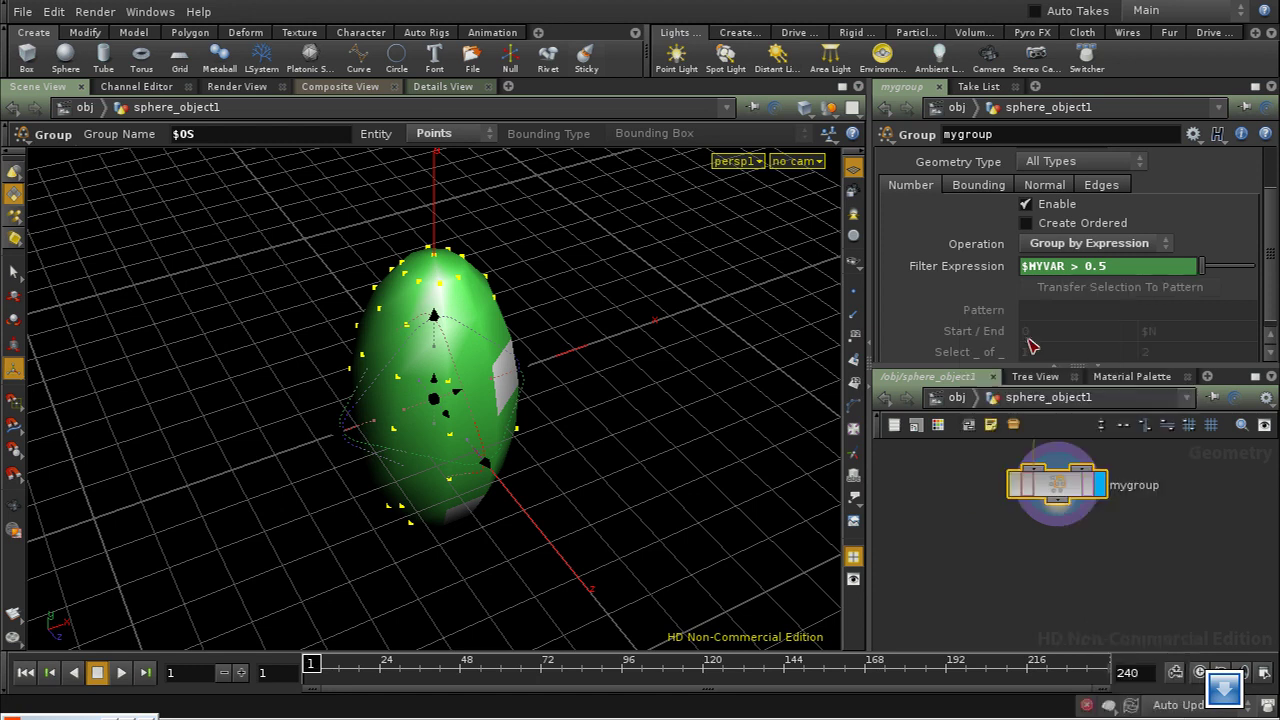
{"action": "left_click", "coordinate": [1015, 338]}
{"action": "left_click", "coordinate": [1060, 563]}
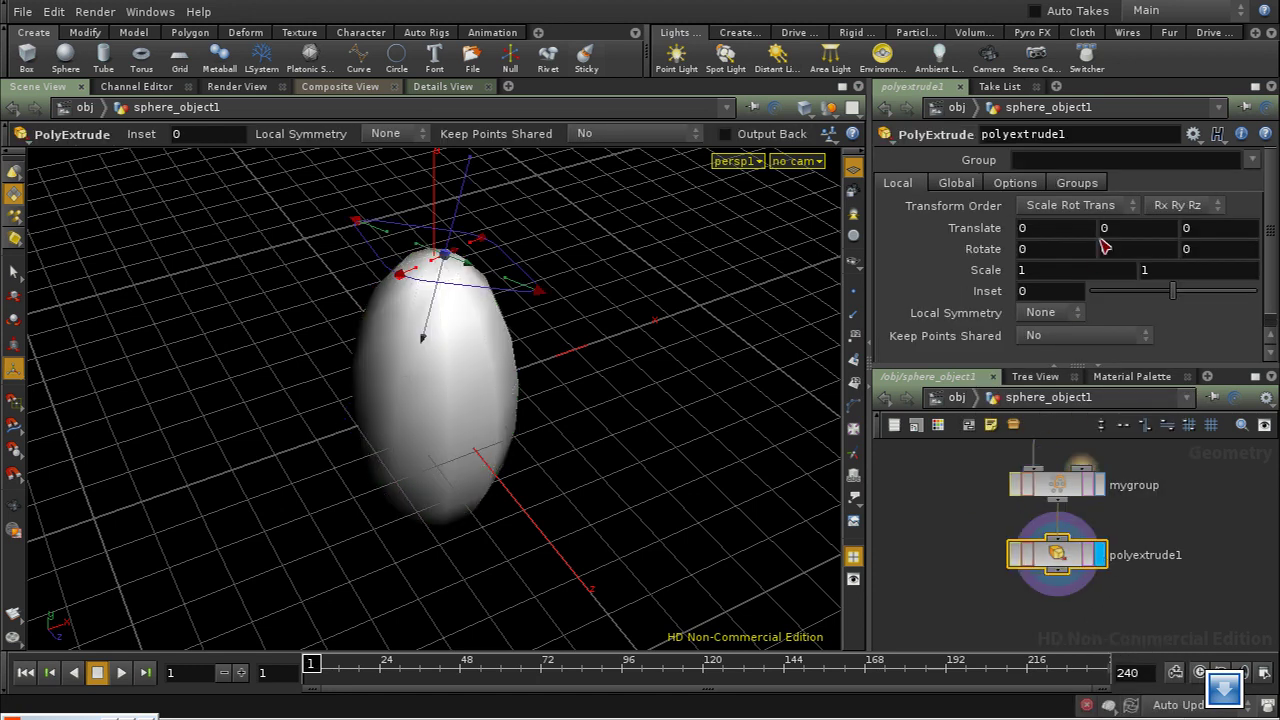
- Set Translate Y to $MYVAR and open the Poly Extrude help page
{"action": "type", "text": "$"}
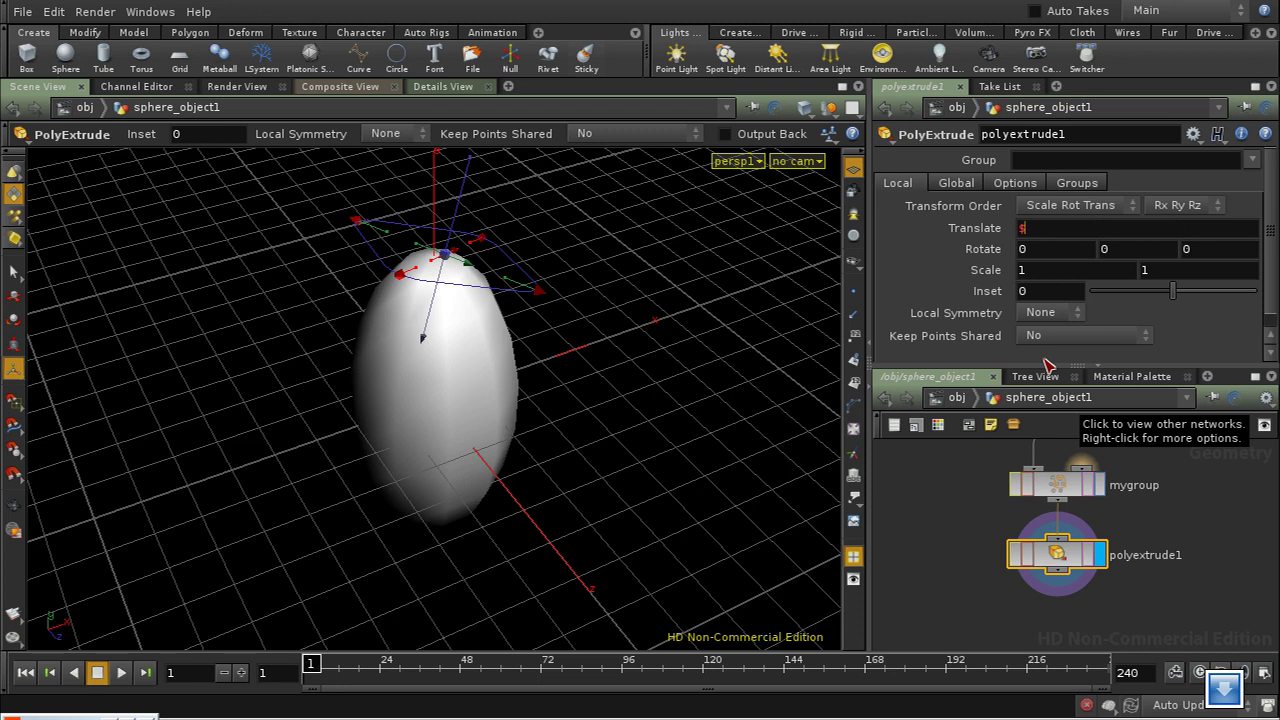
{"action": "type", "text": "MYVAR"}
{"action": "key", "text": "Return"}
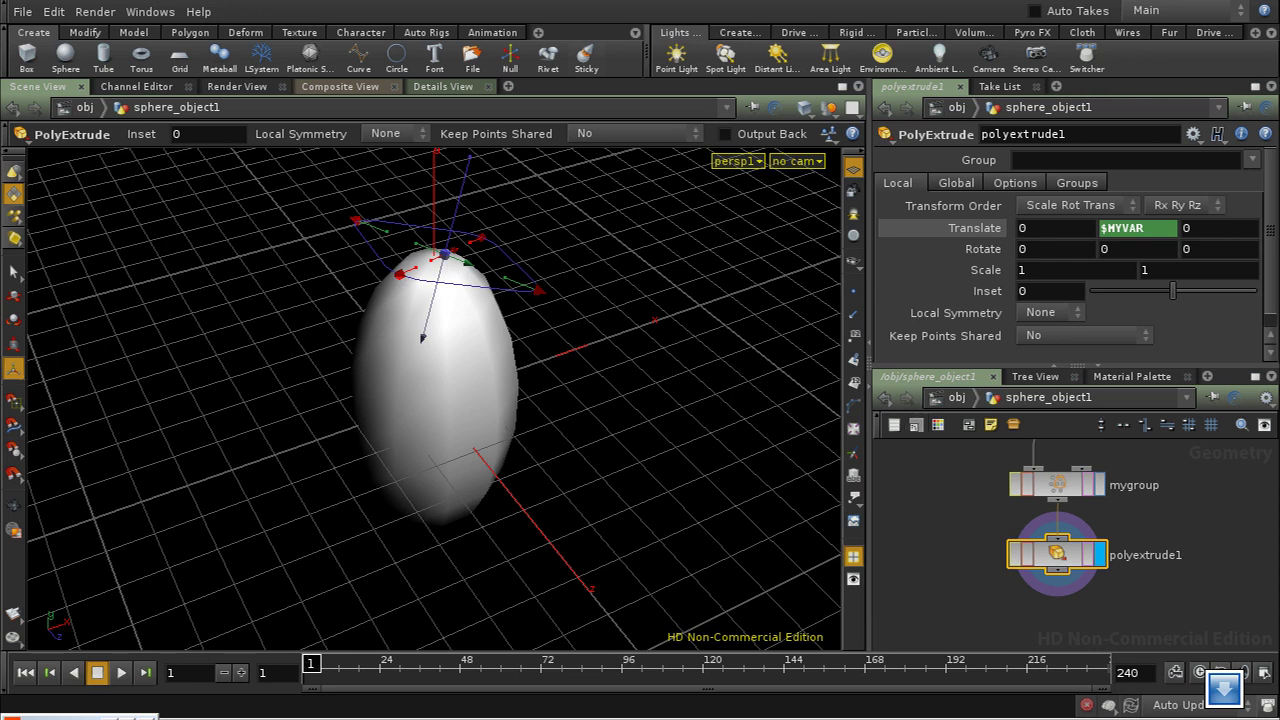
{"action": "key", "text": "F1"}
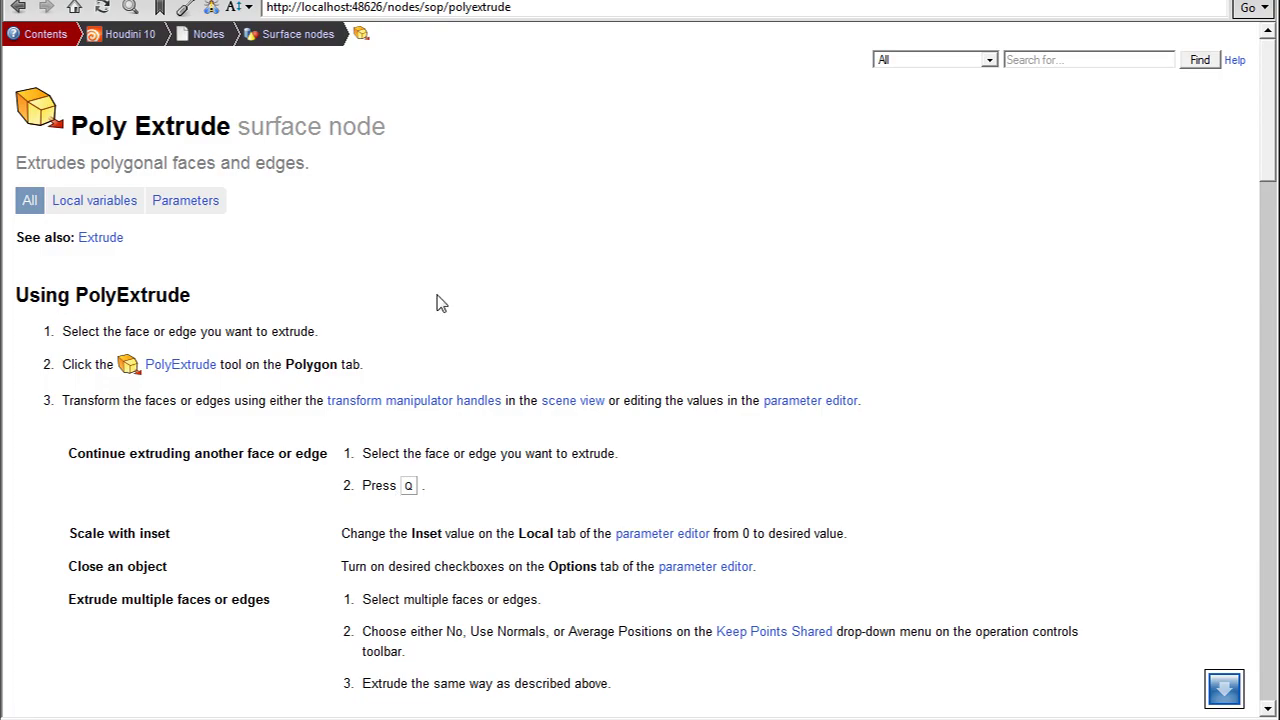
- Show the Local variables section, listing PR as the primitive number
{"action": "left_click", "coordinate": [138, 208]}
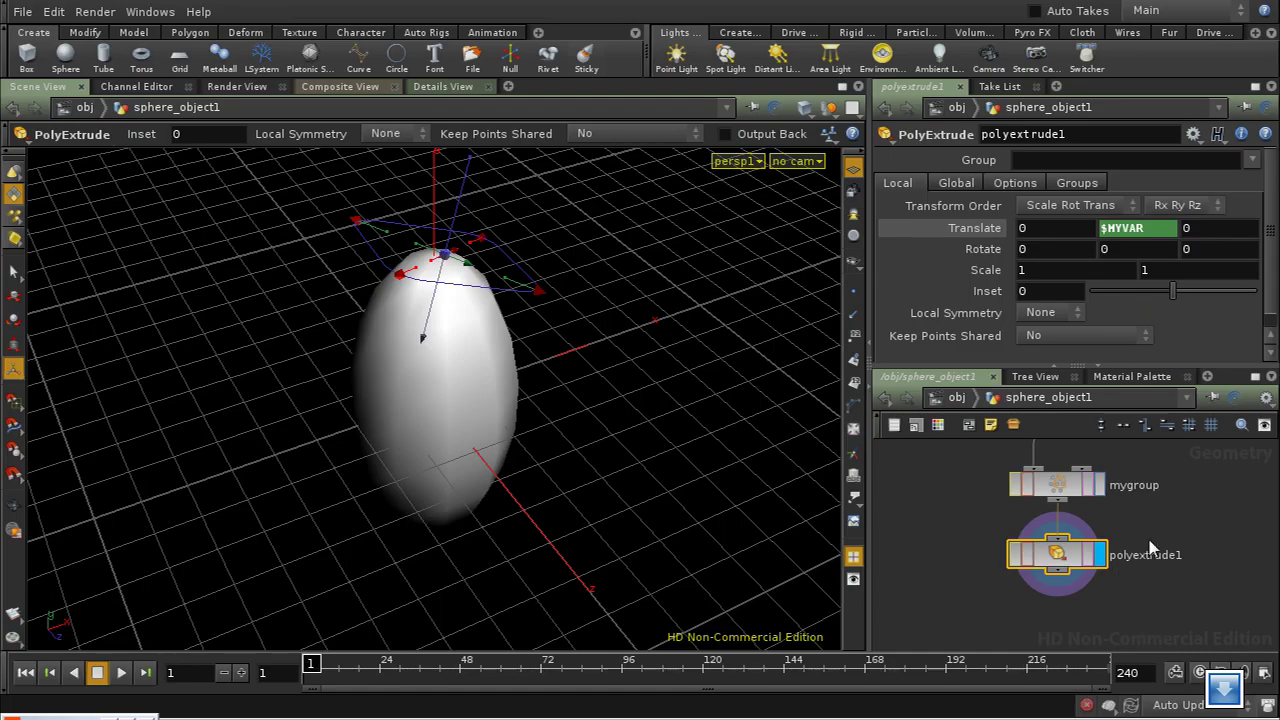
- Inspect attribcreate1 and polyextrude1, then delete the mygroup node
{"action": "middle_click_drag", "start_coordinate": [1150, 548], "coordinate": [1128, 614]}
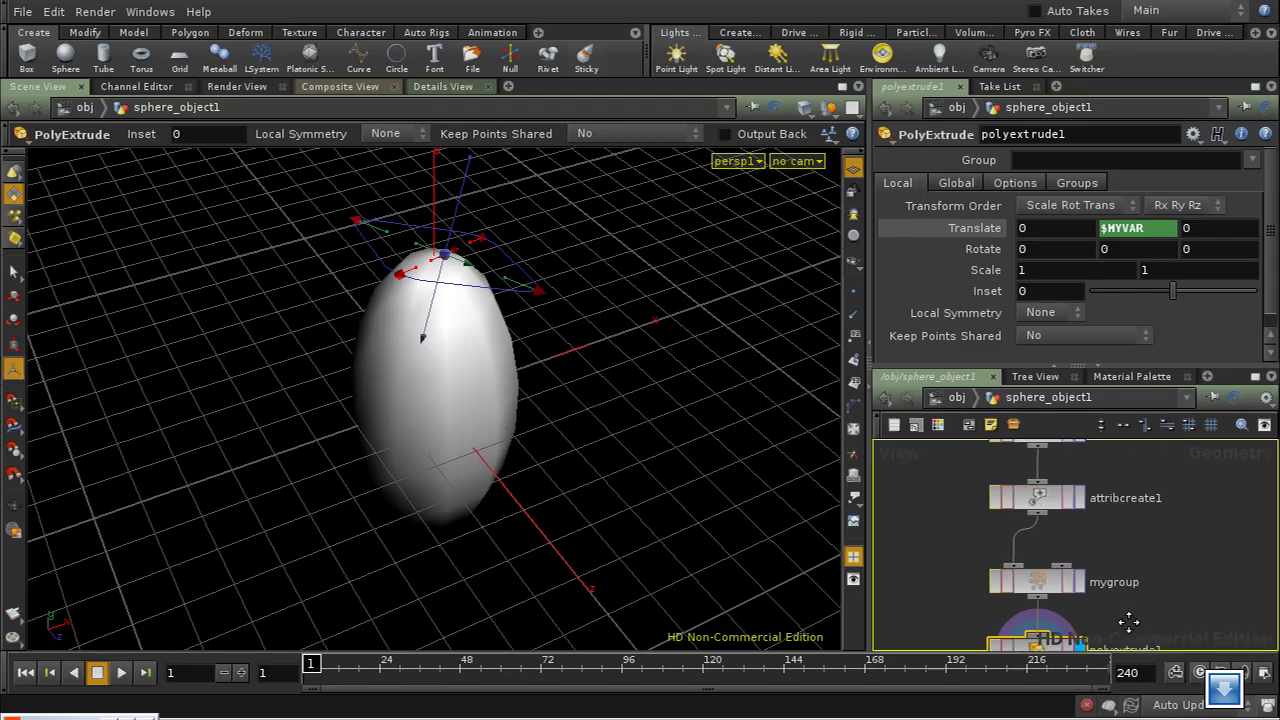
{"action": "left_click", "coordinate": [1037, 497]}
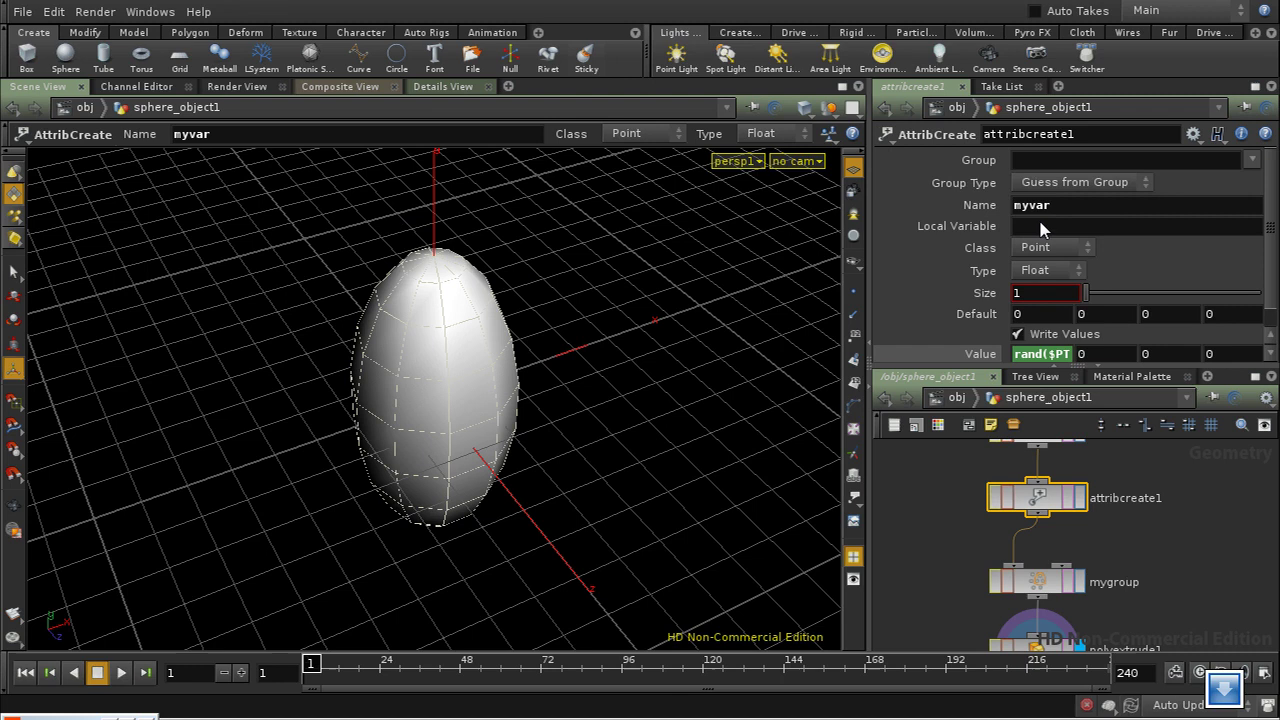
{"action": "middle_click_drag", "start_coordinate": [1157, 589], "coordinate": [1202, 570]}
{"action": "left_click", "coordinate": [1022, 590]}
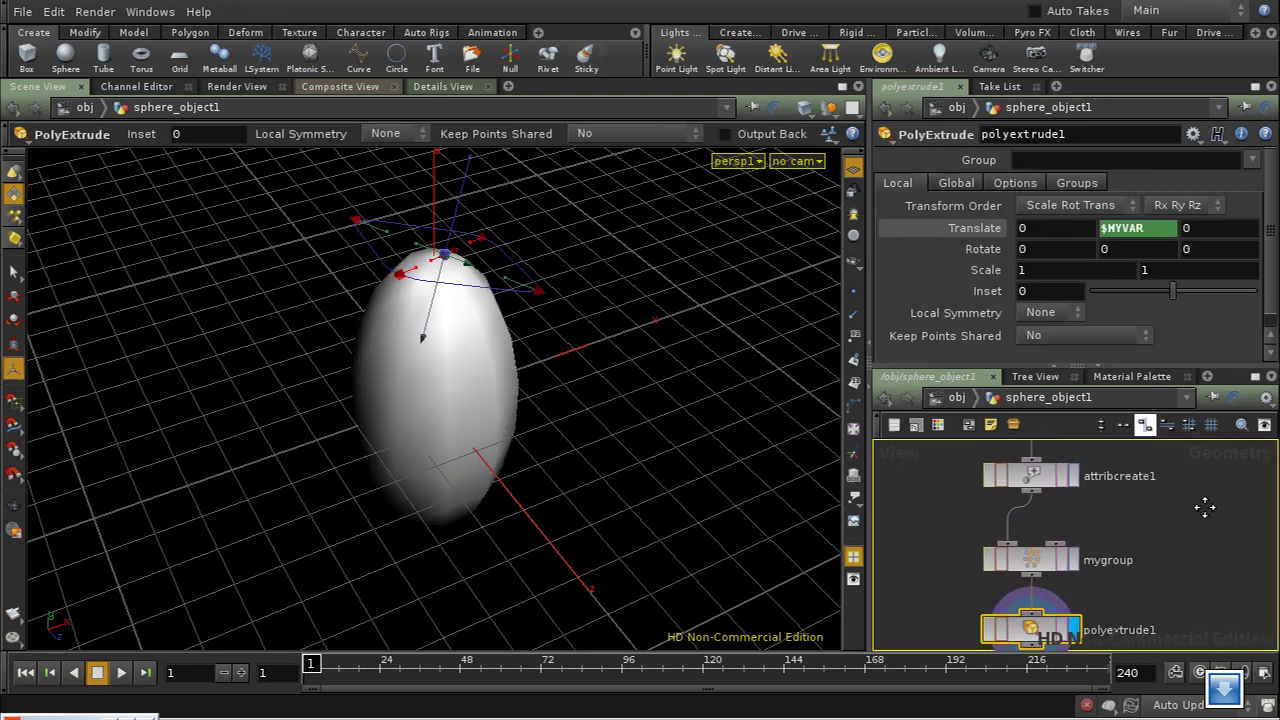
{"action": "left_click", "coordinate": [1026, 566]}
{"action": "key", "text": "Delete"}
- Set attribcreate1's attribute Class to Primitive
{"action": "middle_click_drag", "start_coordinate": [1084, 570], "coordinate": [1084, 629]}
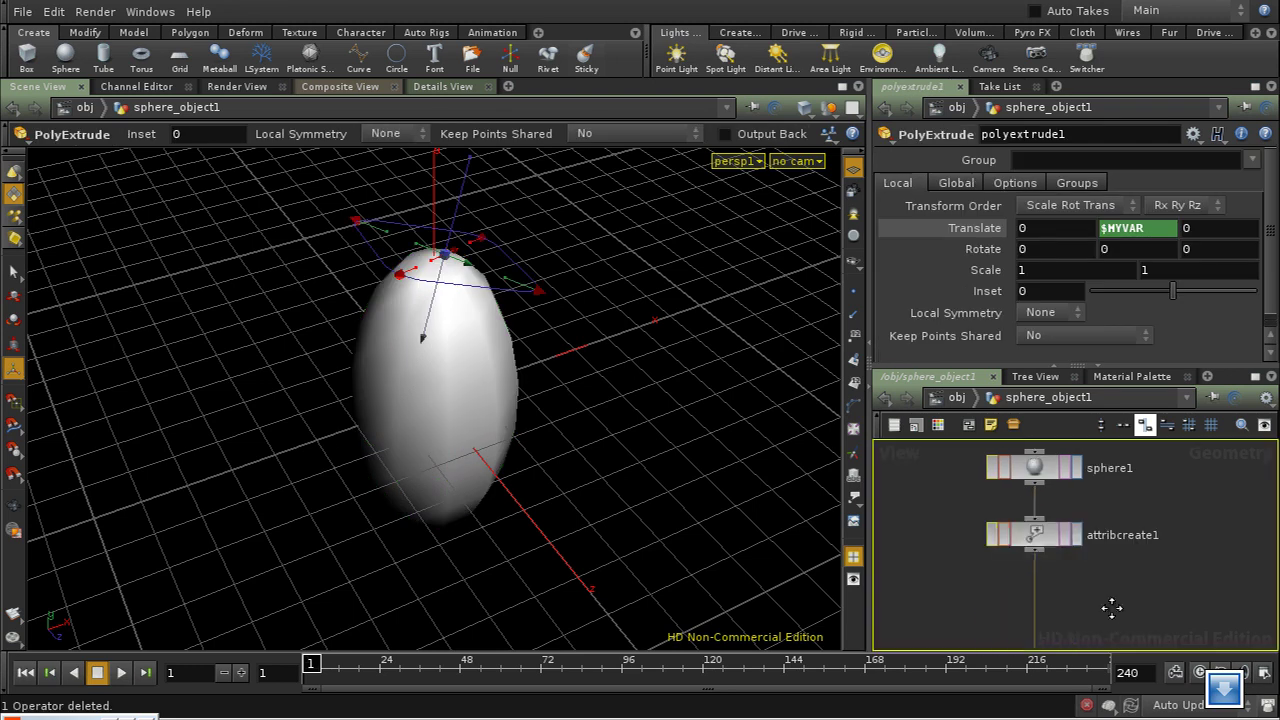
{"action": "left_click", "coordinate": [1034, 535]}
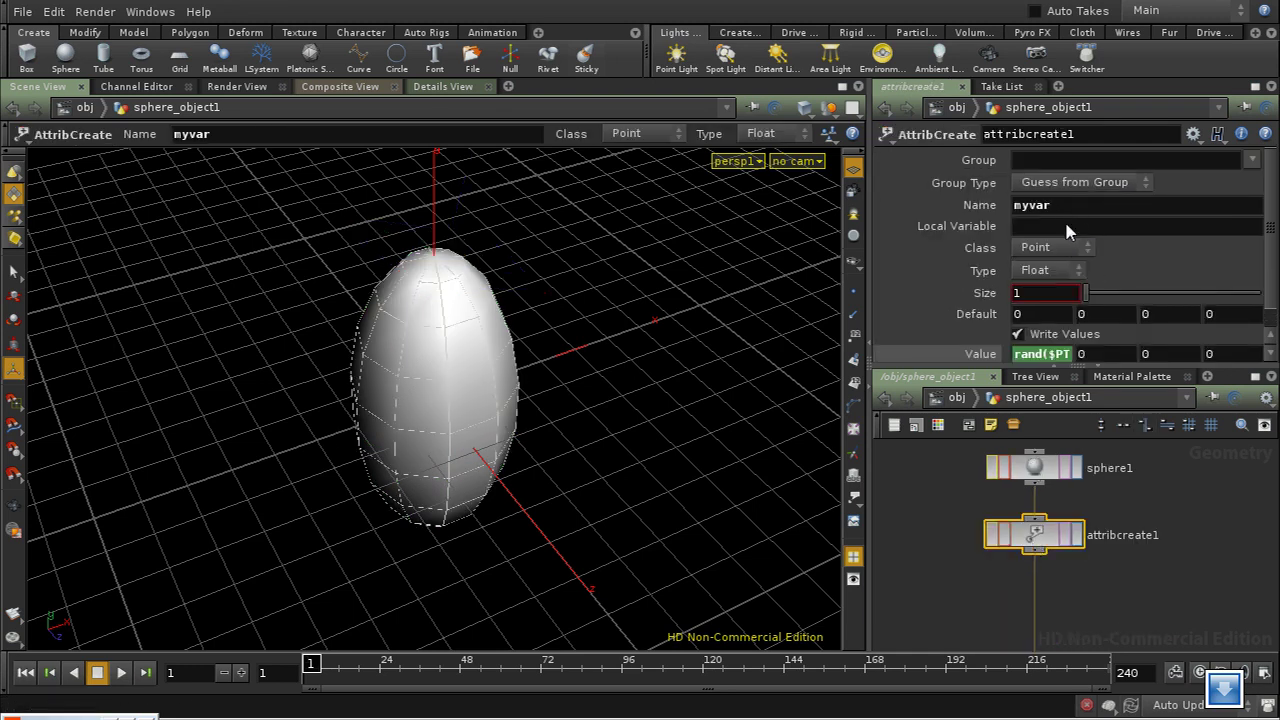
{"action": "left_click", "coordinate": [1064, 248]}
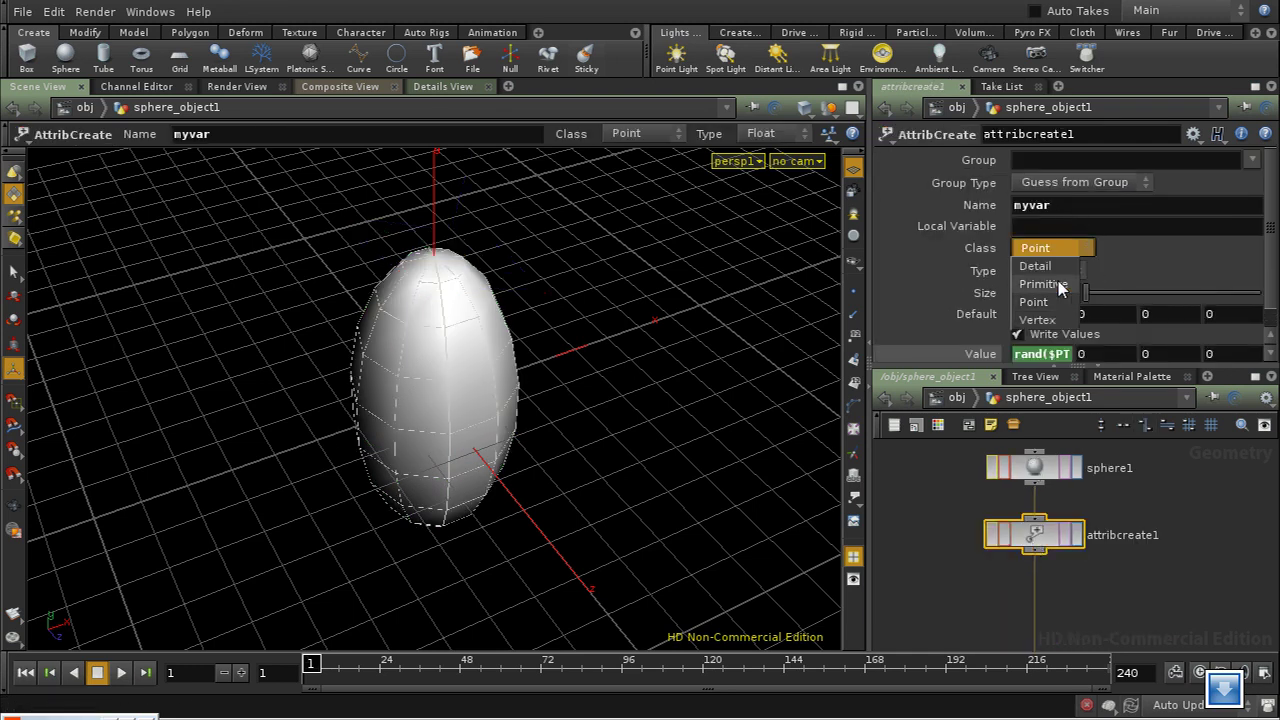
{"action": "left_click", "coordinate": [1043, 284]}
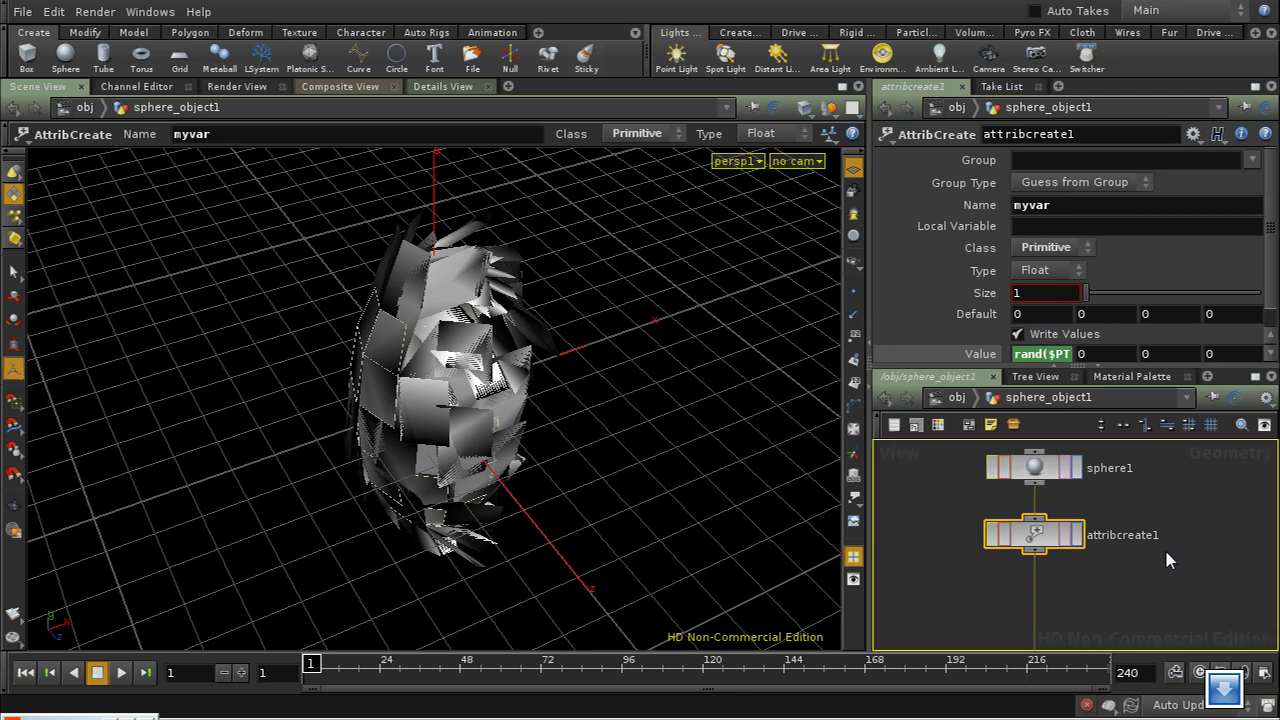
- Add a polyextrude1 node below attribcreate1 and tidy the network layout
{"action": "key", "text": "Tab"}
{"action": "type", "text": "polyextrude"}
{"action": "key", "text": "Return"}
{"action": "left_click", "coordinate": [1045, 553]}
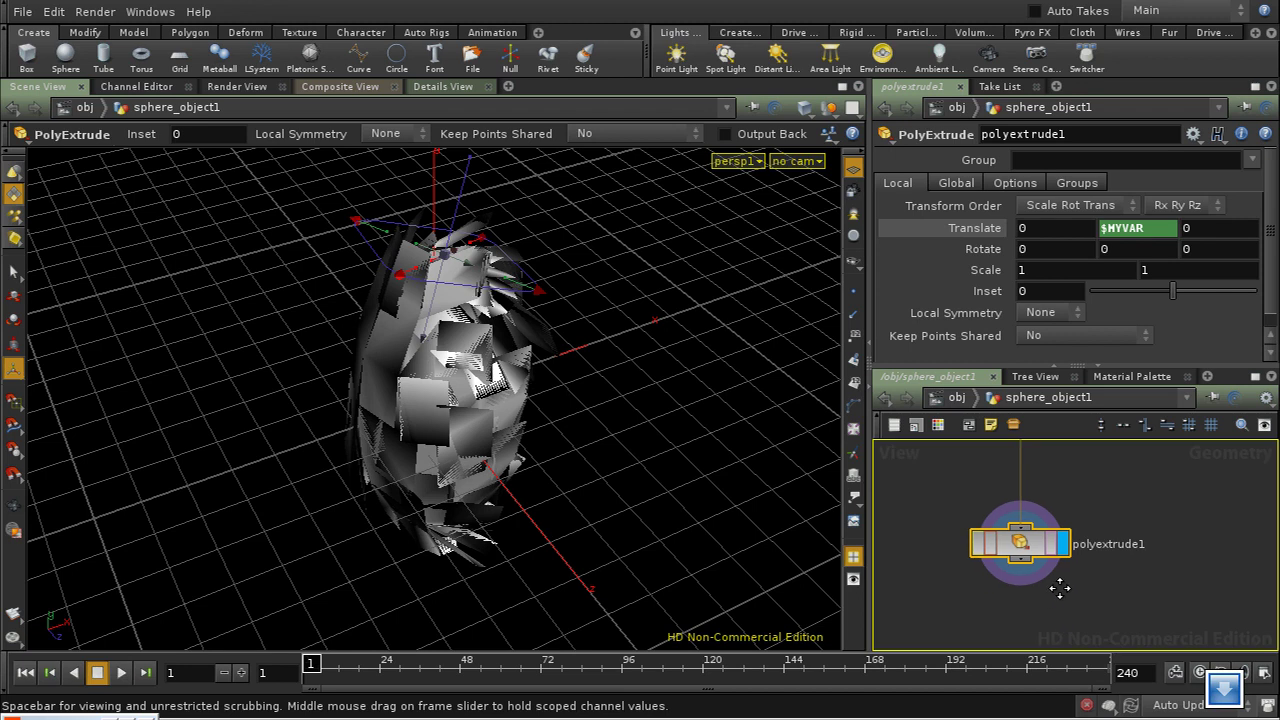
{"action": "middle_click_drag", "start_coordinate": [1110, 510], "coordinate": [1110, 571]}
{"action": "key", "text": "l"}
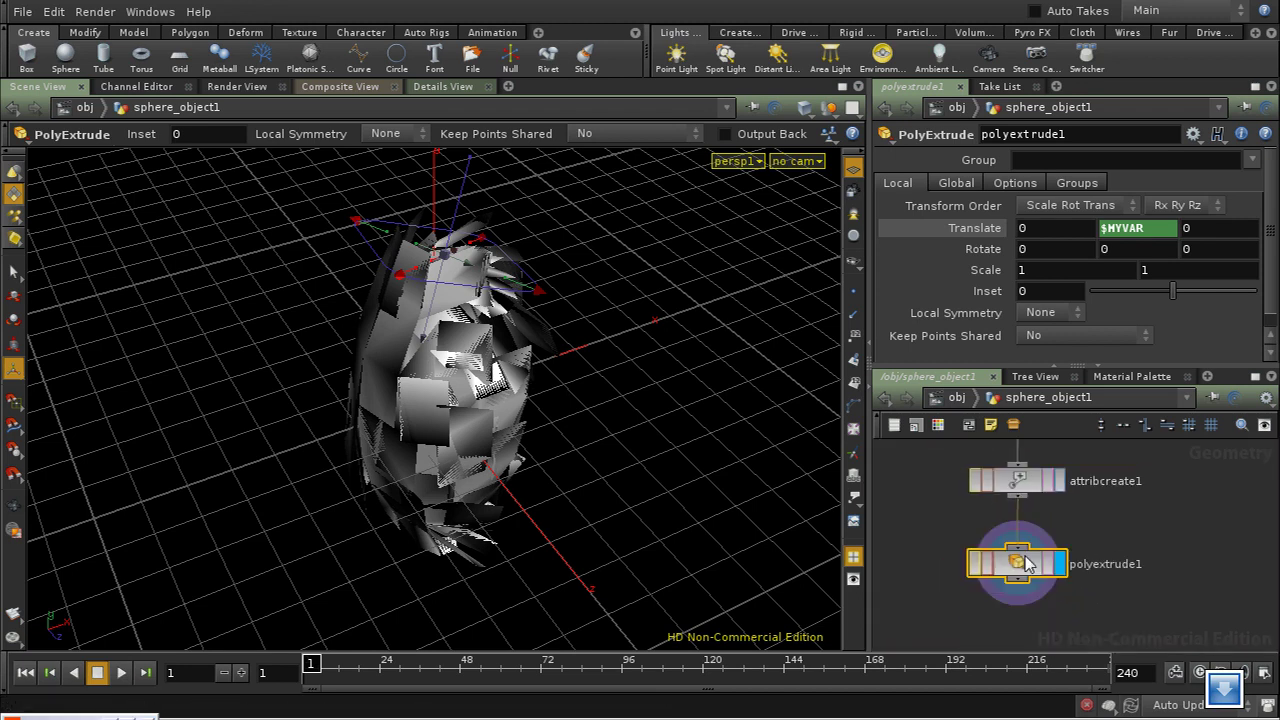
{"action": "left_click", "coordinate": [1027, 565]}
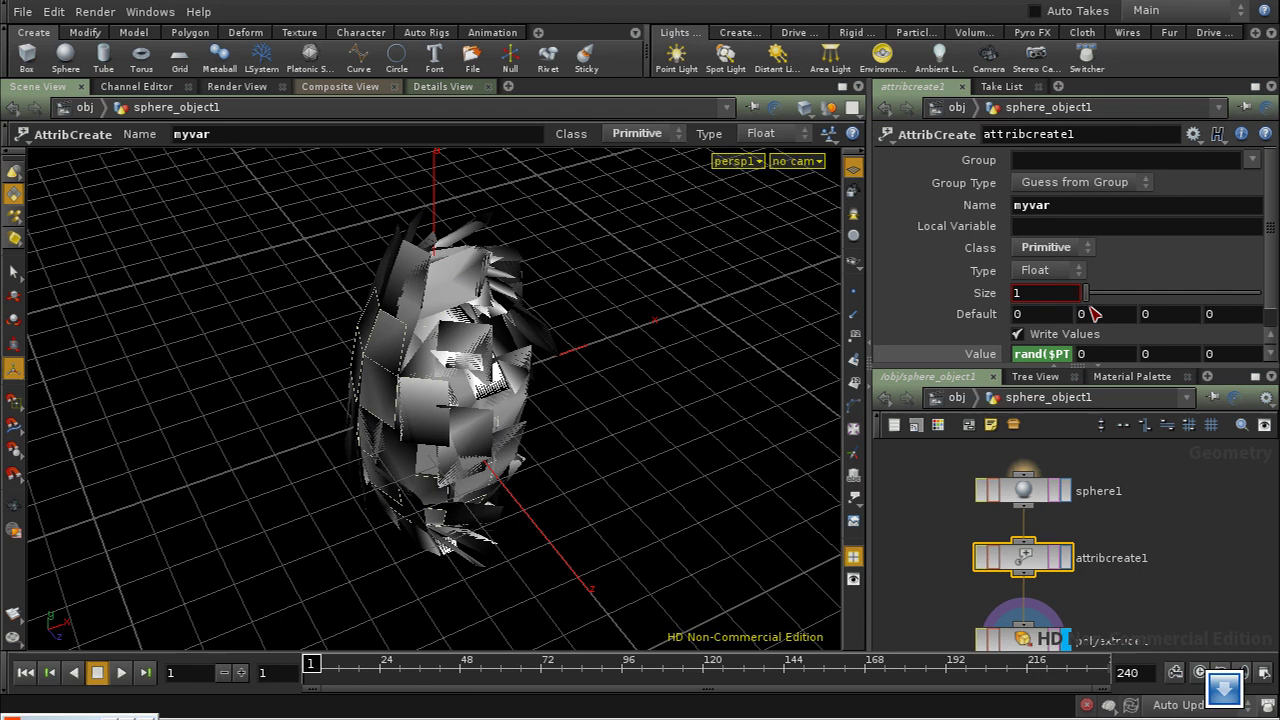
- Delete the polyextrude1 node
{"action": "middle_click_drag", "start_coordinate": [1149, 606], "coordinate": [1118, 460]}
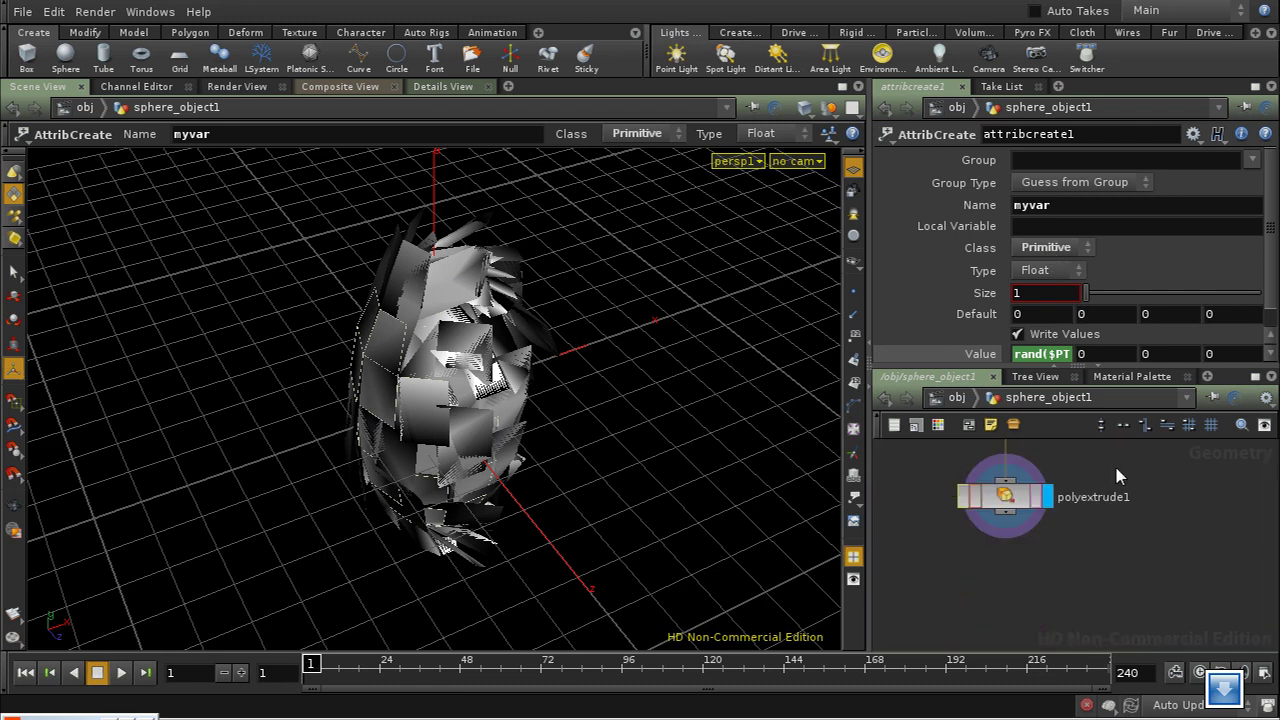
{"action": "left_click", "coordinate": [1020, 500]}
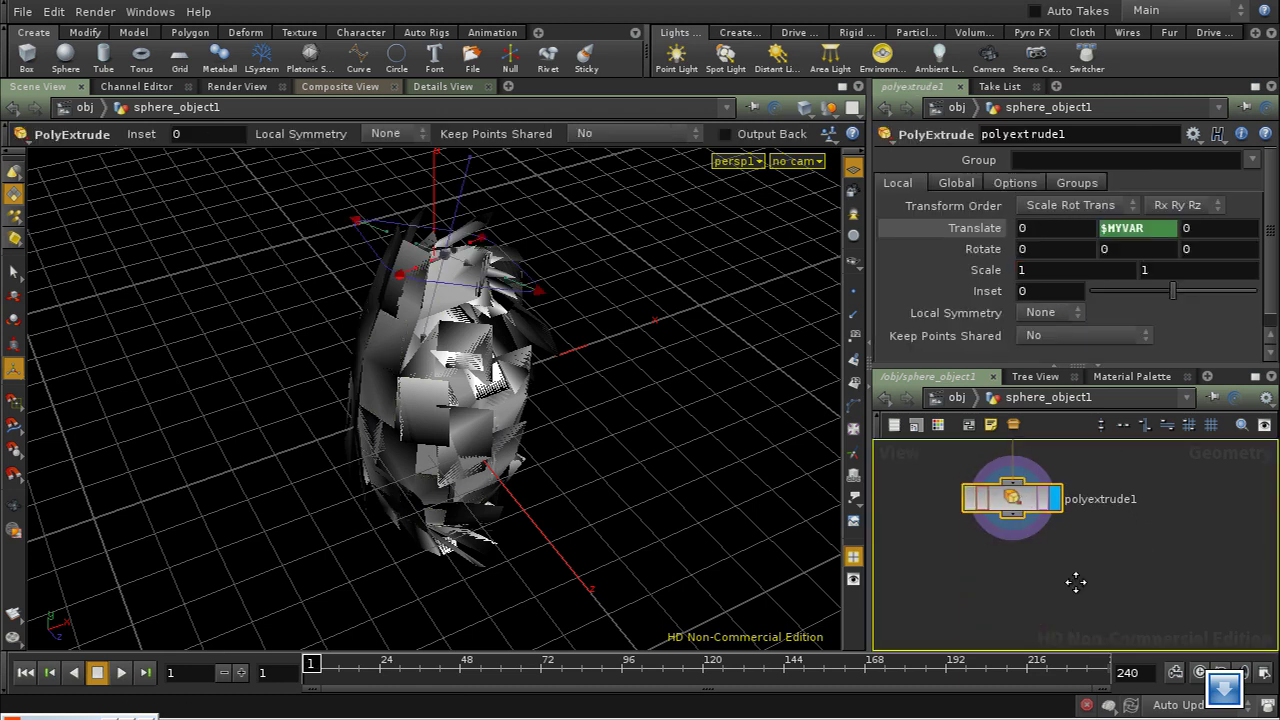
{"action": "middle_click_drag", "start_coordinate": [1074, 583], "coordinate": [1119, 628]}
{"action": "key", "text": "Delete"}
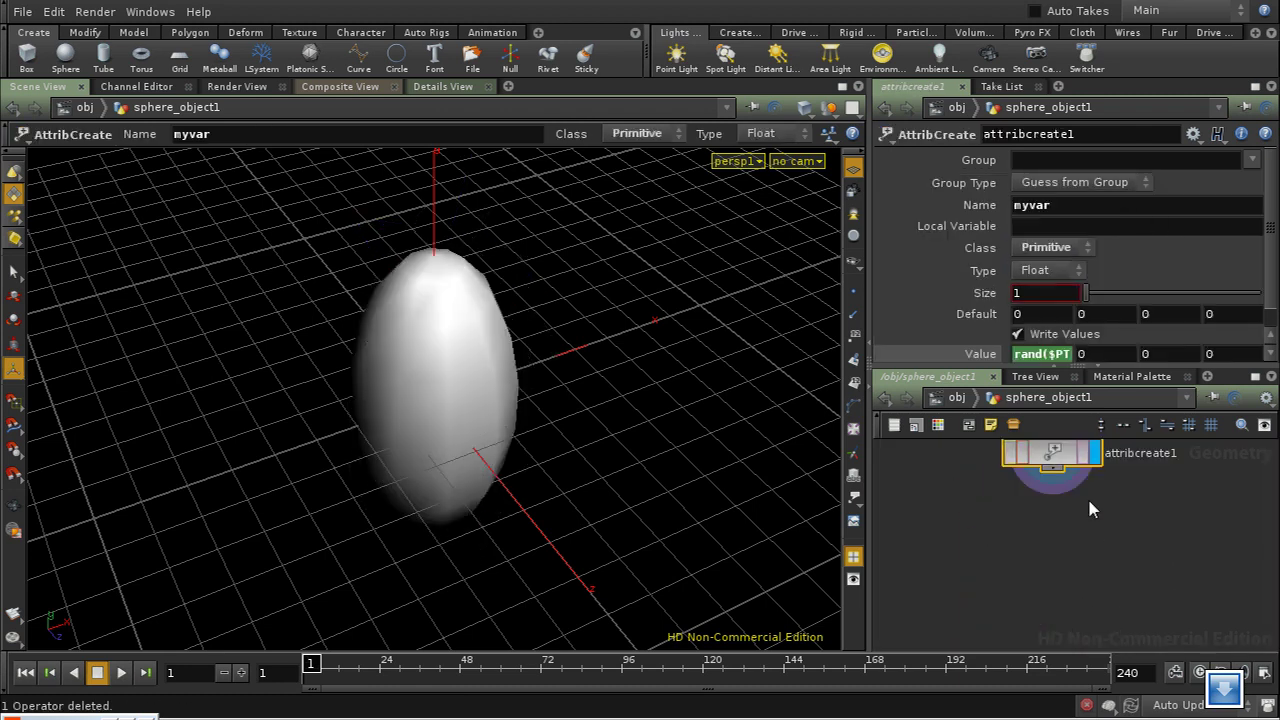
- Add a Point node below attribcreate1
{"action": "key", "text": "Tab"}
{"action": "type", "text": "Point"}
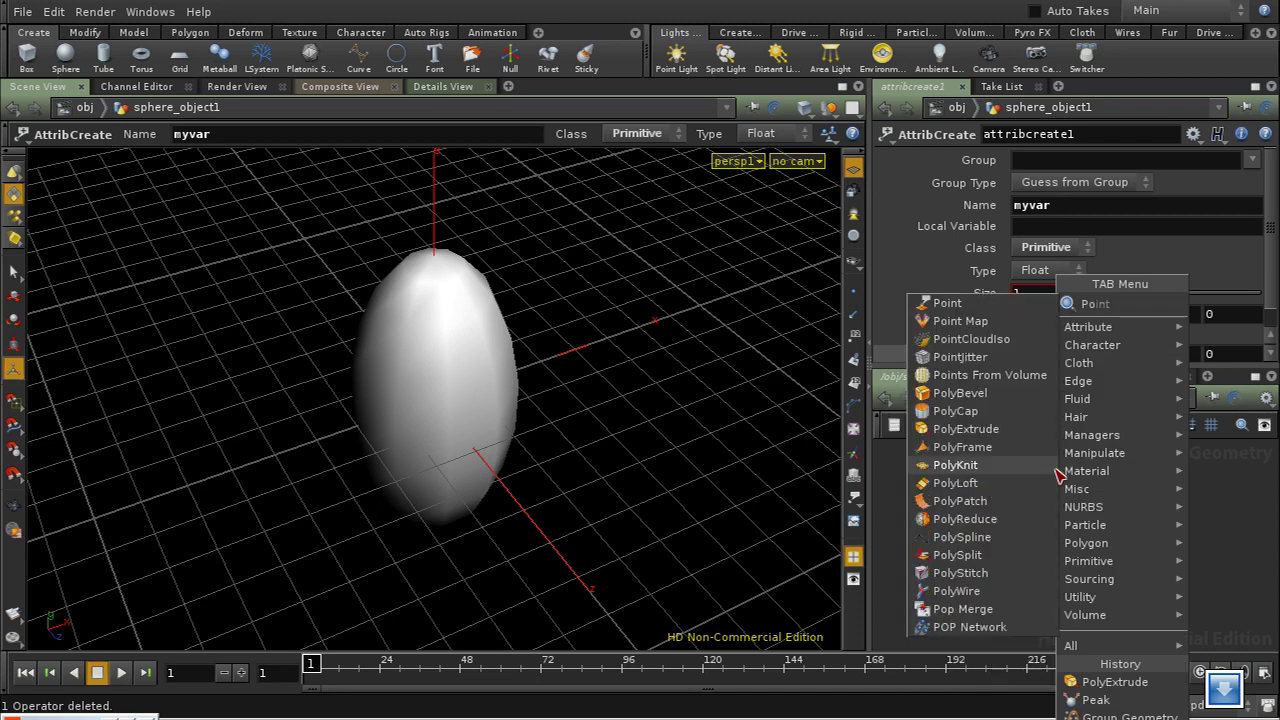
{"action": "left_click", "coordinate": [970, 303]}
{"action": "left_click", "coordinate": [1064, 548]}
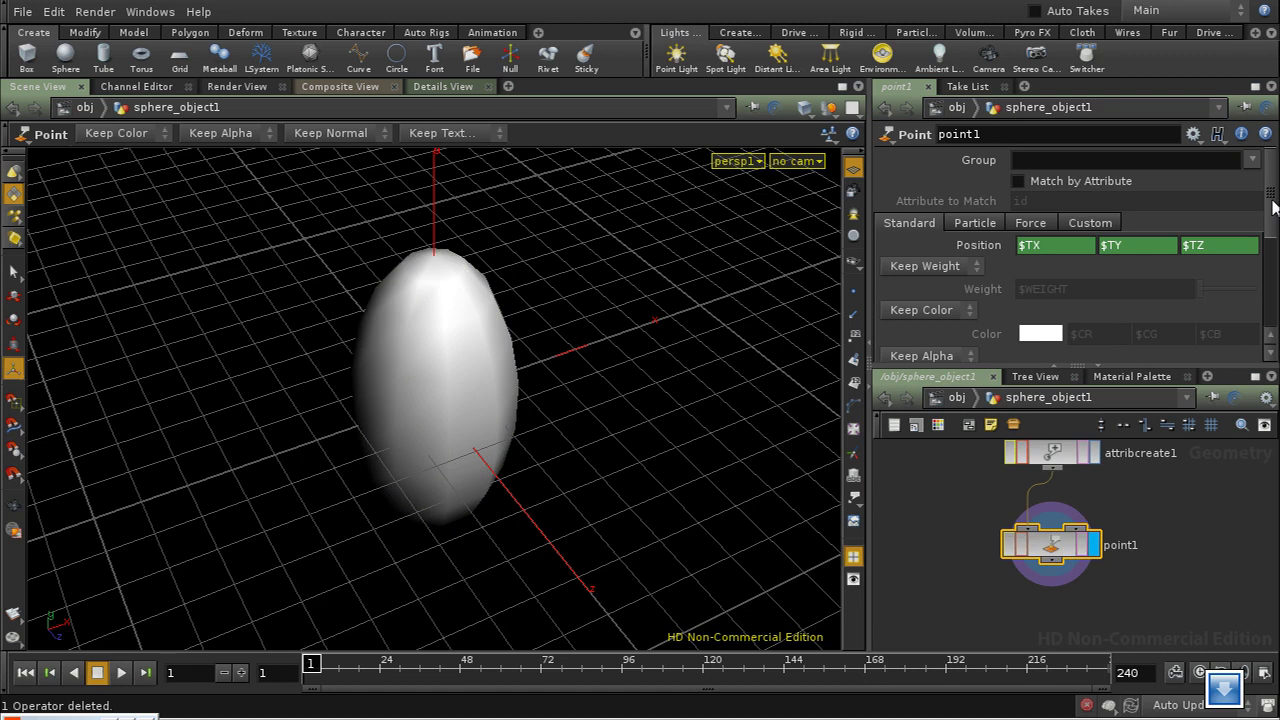
- Set point1's Keep Alpha to Add Alpha and replace the Alpha expression with $MYVAR
{"action": "left_click_drag", "start_coordinate": [1274, 207], "coordinate": [1222, 248]}
{"action": "left_click", "coordinate": [967, 259]}
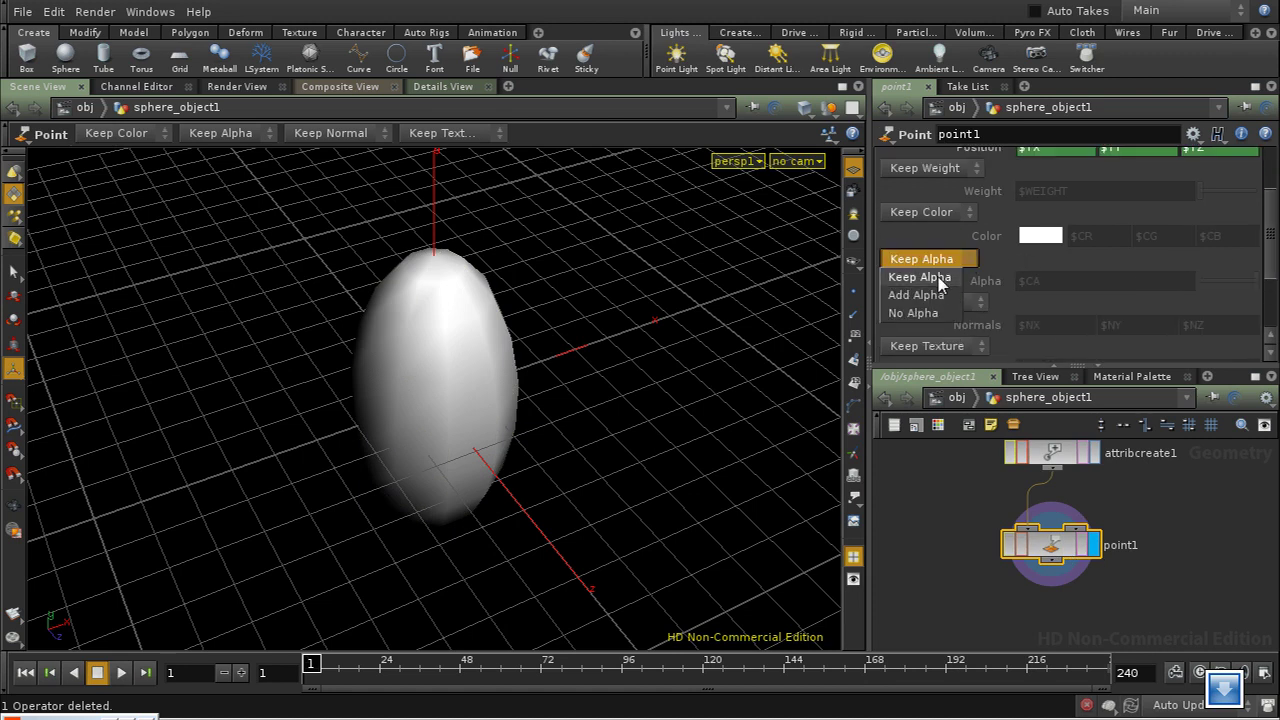
{"action": "left_click", "coordinate": [916, 295]}
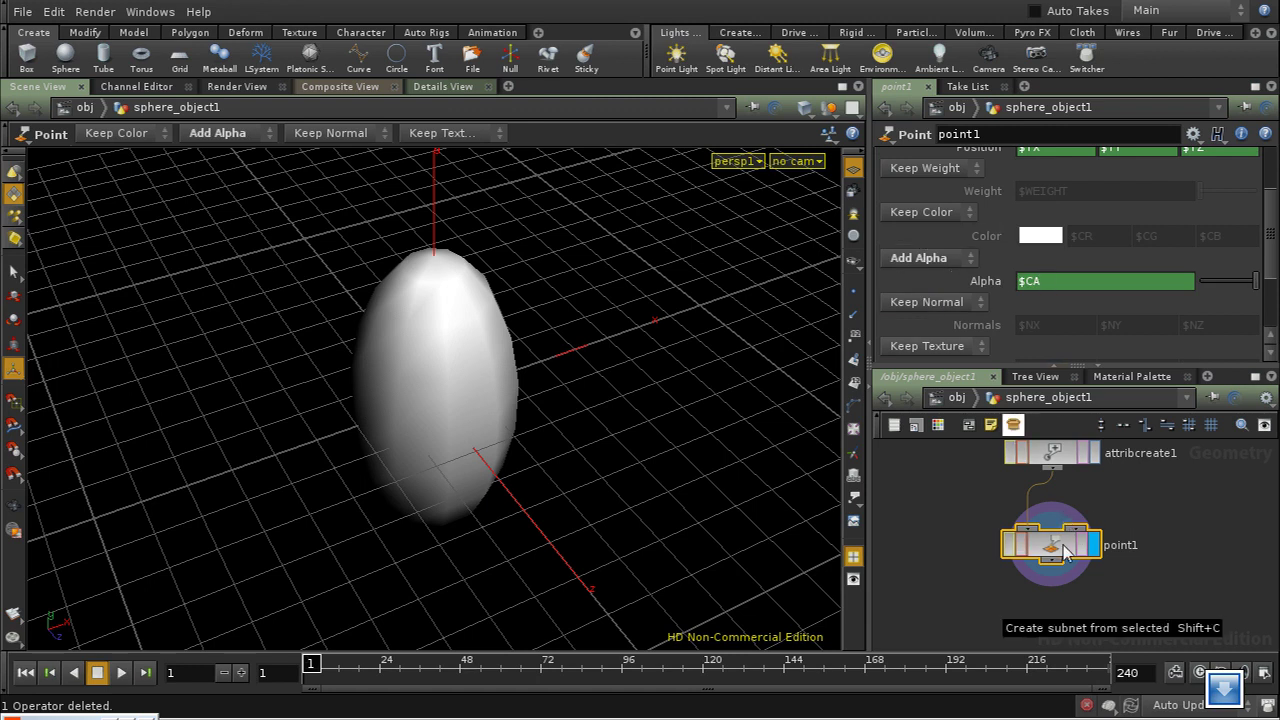
{"action": "double_click", "coordinate": [1065, 281]}
{"action": "key", "text": "BackSpace"}
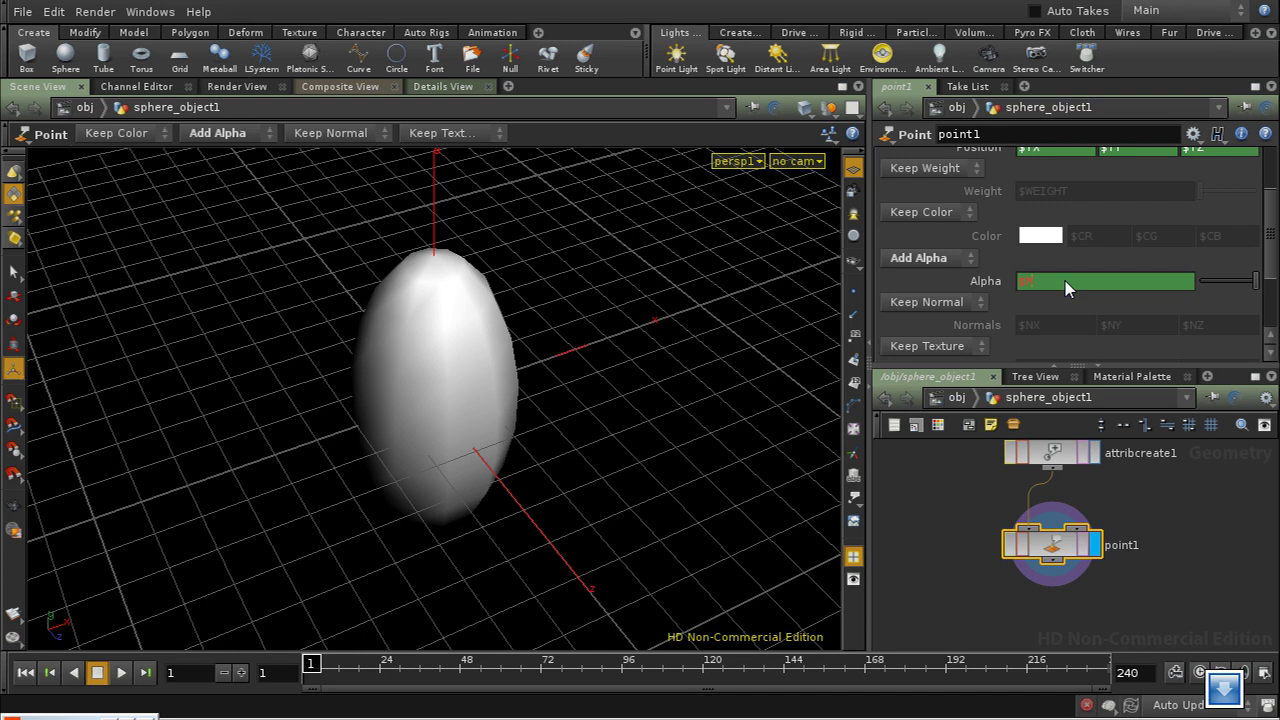
{"action": "type", "text": "$MYVAR"}
{"action": "key", "text": "Return"}
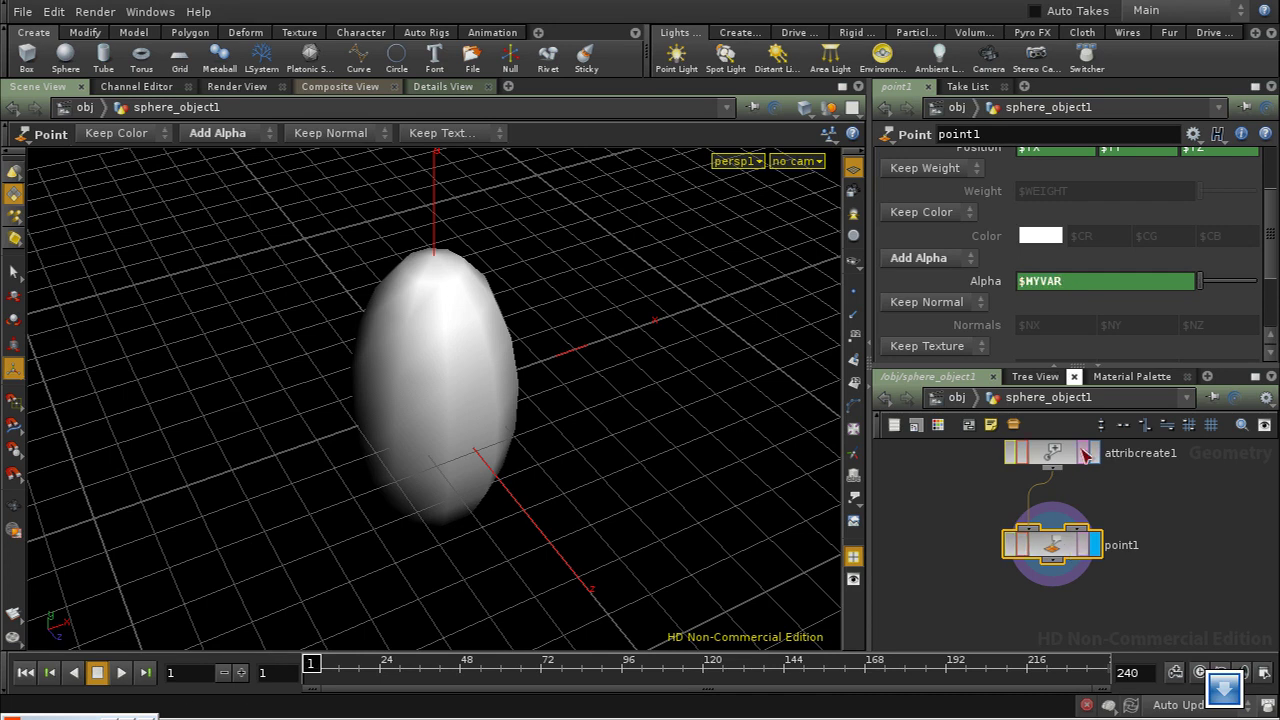
- Switch to the Details View and check point1's per-point Alpha values
{"action": "left_click", "coordinate": [433, 86]}
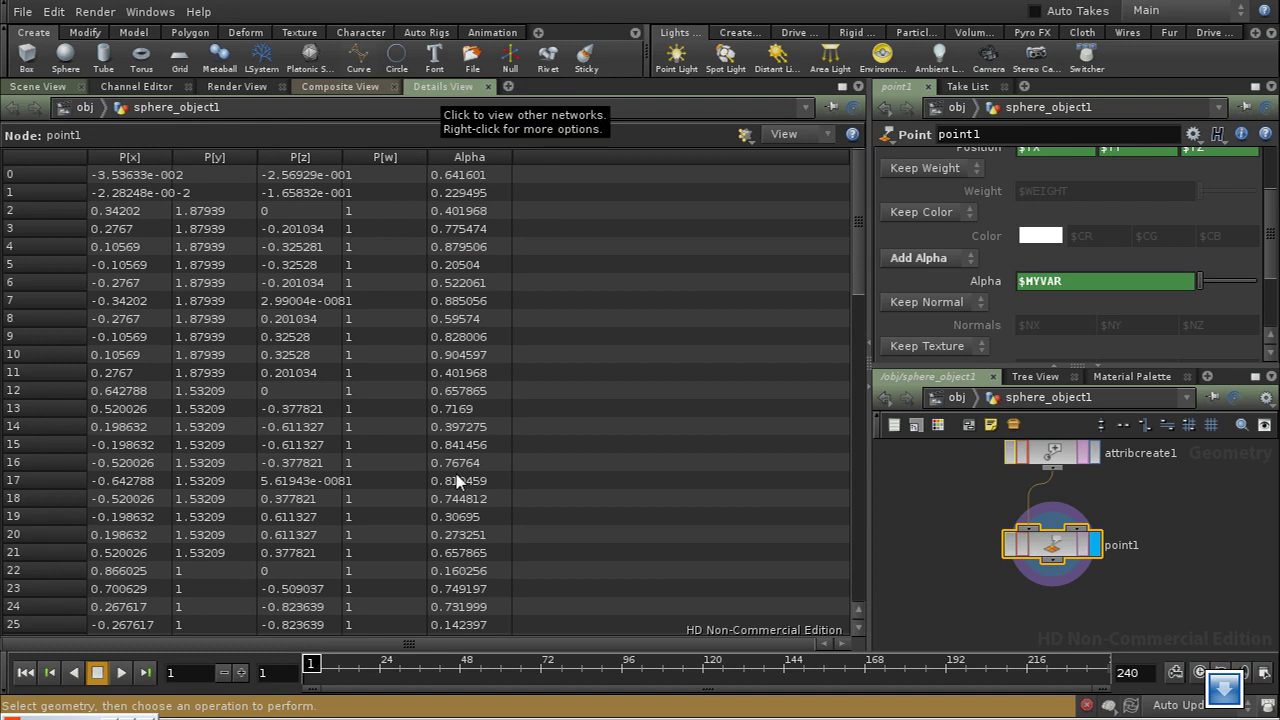
{"action": "left_click_drag", "start_coordinate": [865, 275], "coordinate": [876, 170]}
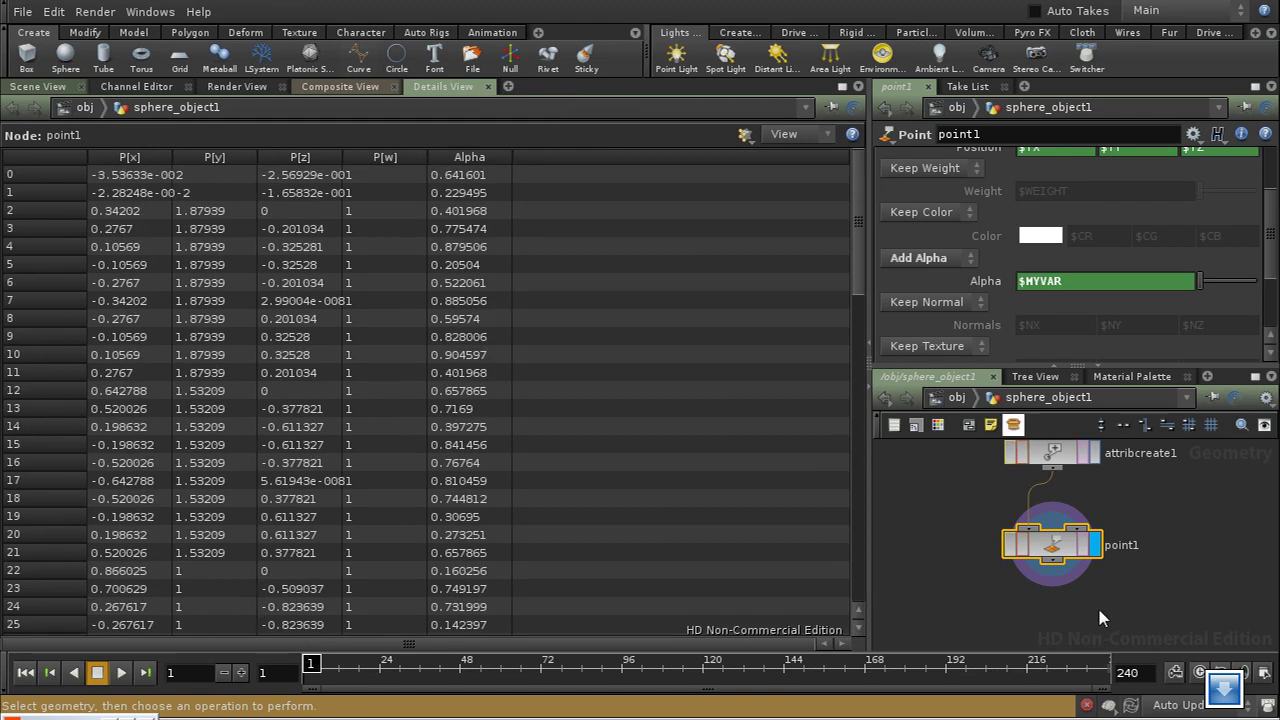
{"action": "mouse_move", "coordinate": [1143, 529]}
{"action": "middle_mouse_down"}
{"action": "mouse_move", "coordinate": [1143, 581]}
{"action": "mouse_move", "coordinate": [1150, 542]}
{"action": "middle_mouse_up"}
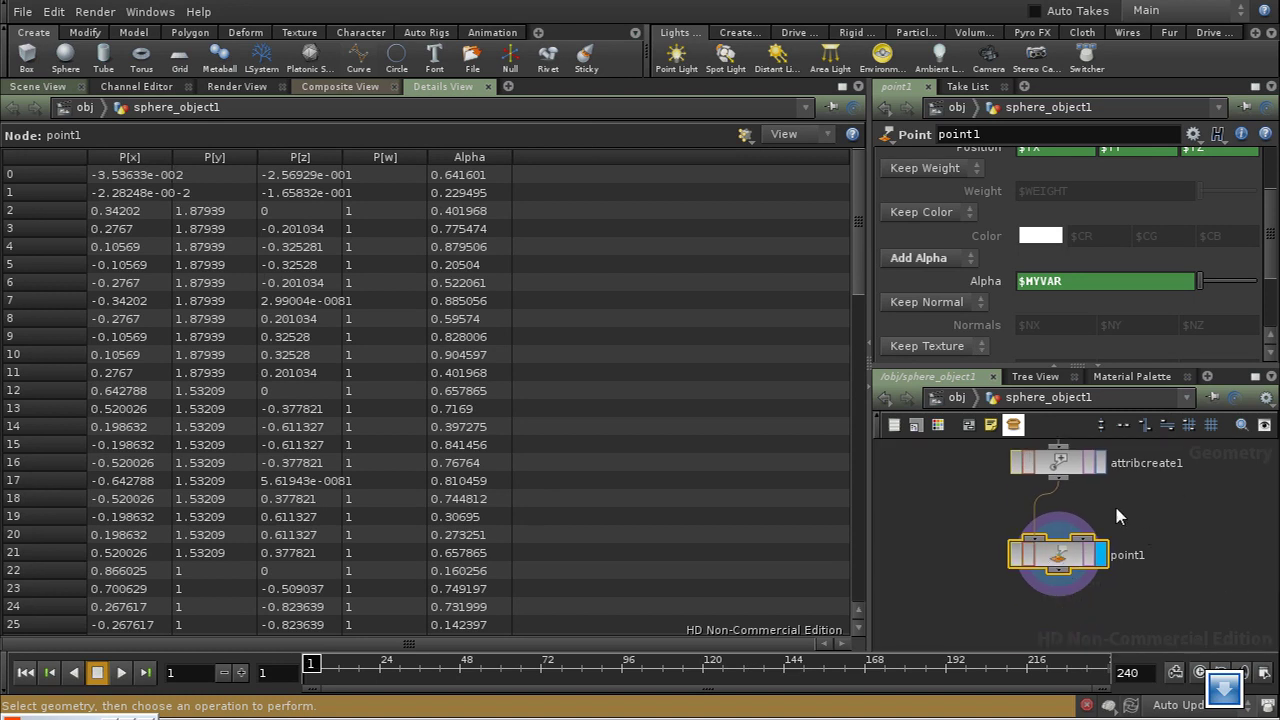
{"action": "middle_click_drag", "start_coordinate": [1114, 503], "coordinate": [1125, 613]}
{"action": "left_click", "coordinate": [1070, 573]}
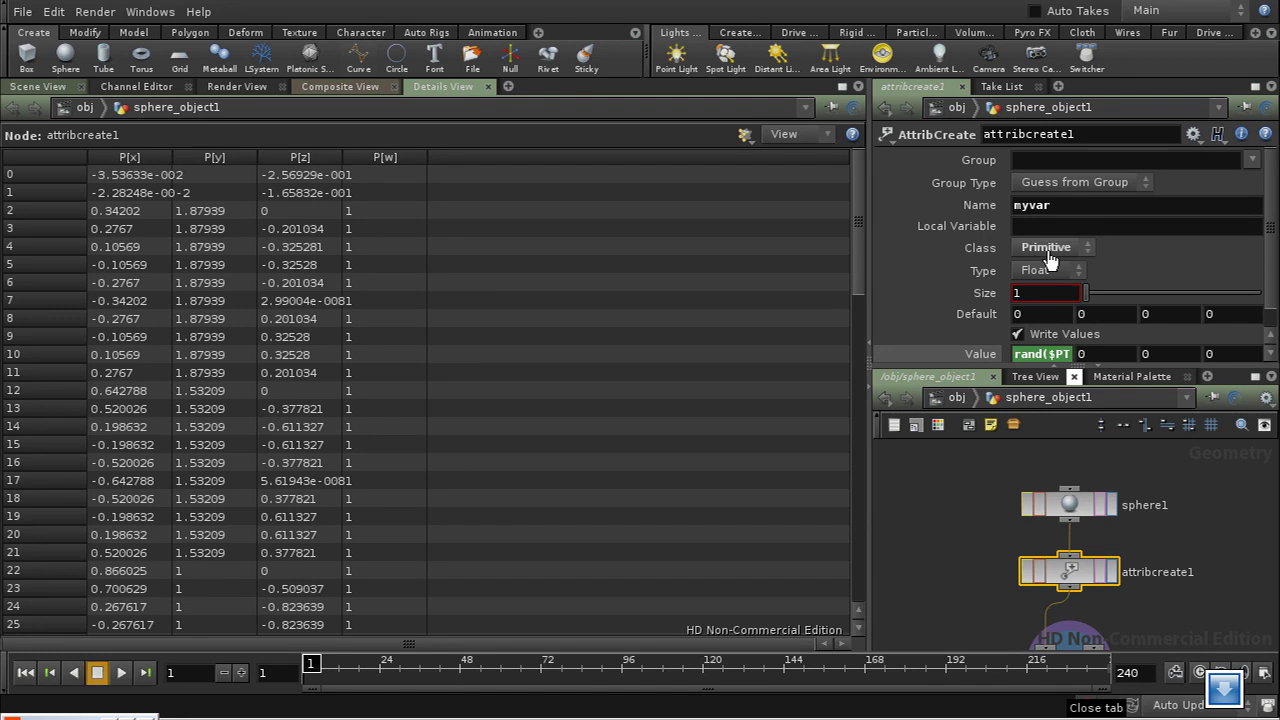
{"action": "middle_click_drag", "start_coordinate": [1118, 640], "coordinate": [1105, 540]}
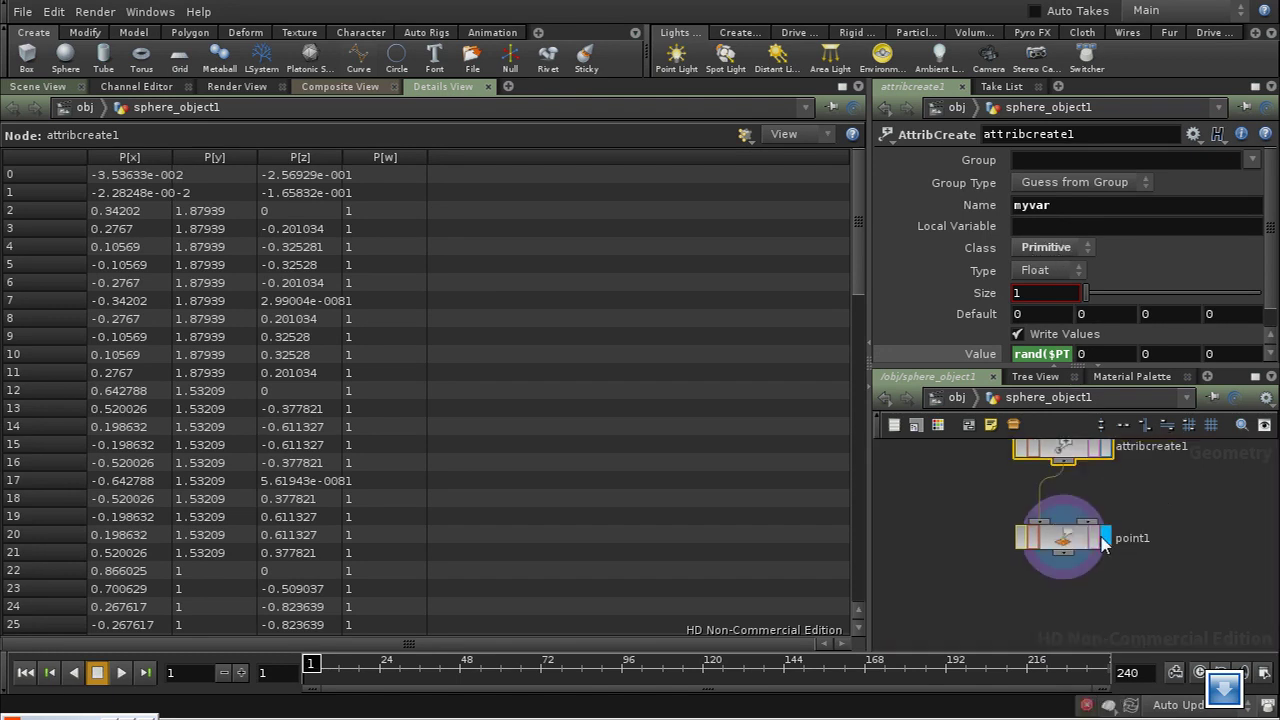
{"action": "left_click", "coordinate": [1079, 543]}
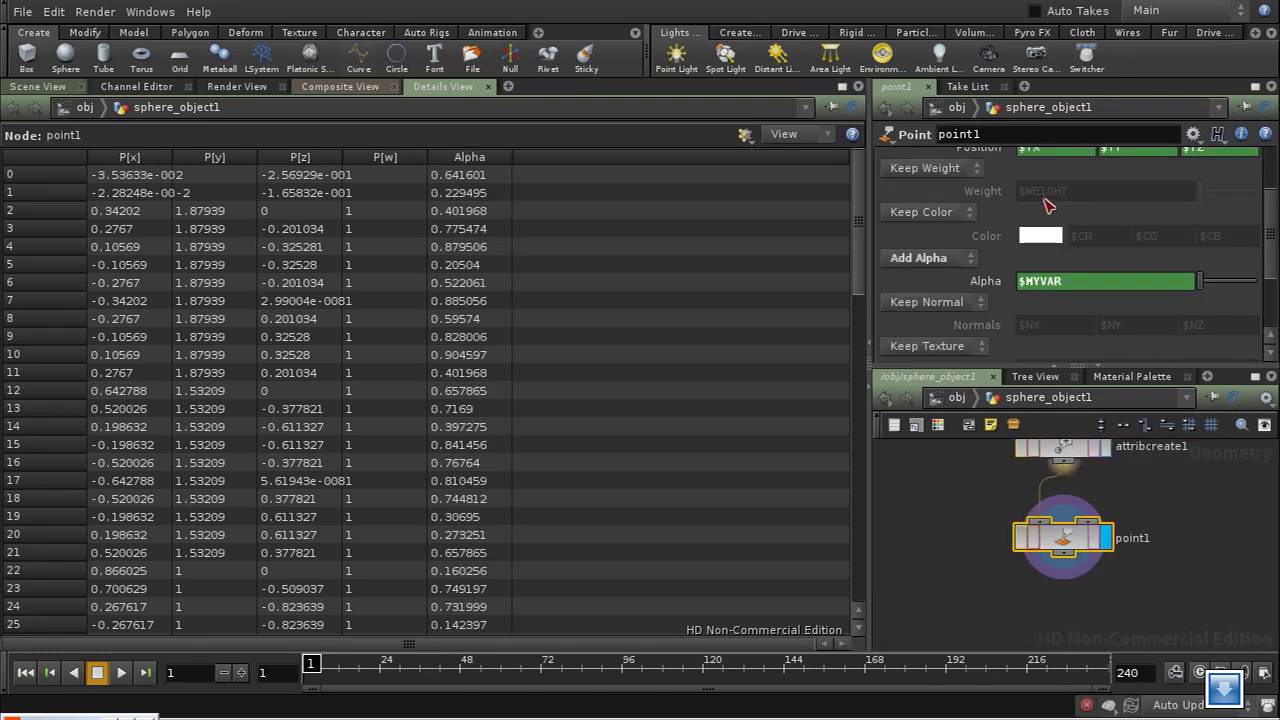
- Re-enter attribcreate1's attribute name as myvar
{"action": "left_click_drag", "start_coordinate": [1272, 258], "coordinate": [1276, 218]}
{"action": "middle_click_drag", "start_coordinate": [1131, 448], "coordinate": [1120, 563]}
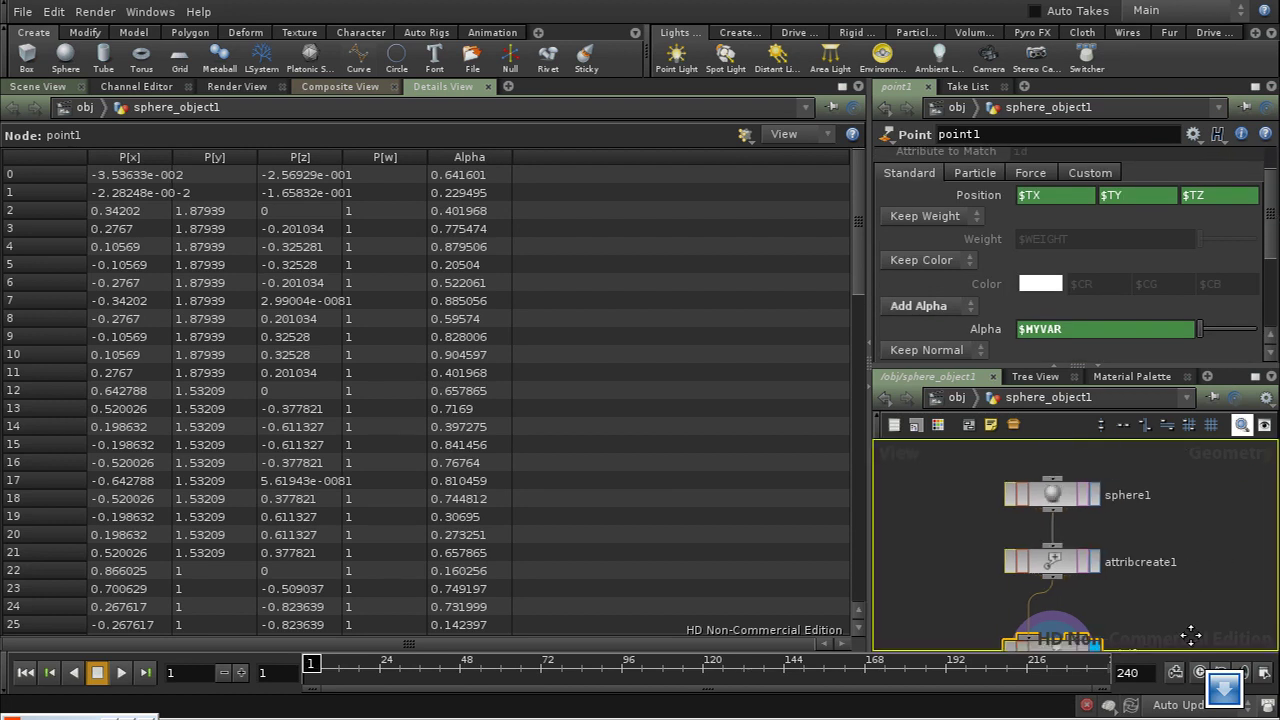
{"action": "left_click", "coordinate": [1066, 562]}
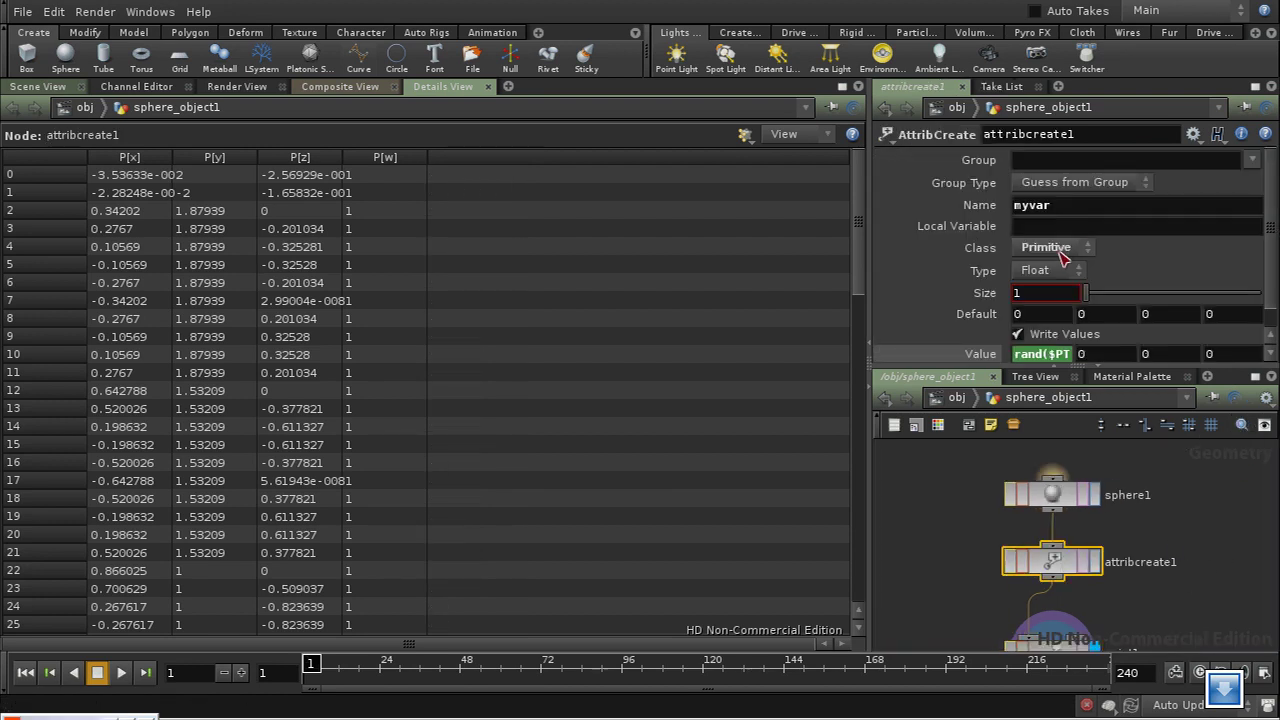
{"action": "left_click", "coordinate": [1043, 205]}
{"action": "type", "text": "myvar"}
- Review attribcreate1's class choices, then inspect point1's Alpha column again
{"action": "middle_click_drag", "start_coordinate": [1157, 569], "coordinate": [1137, 523]}
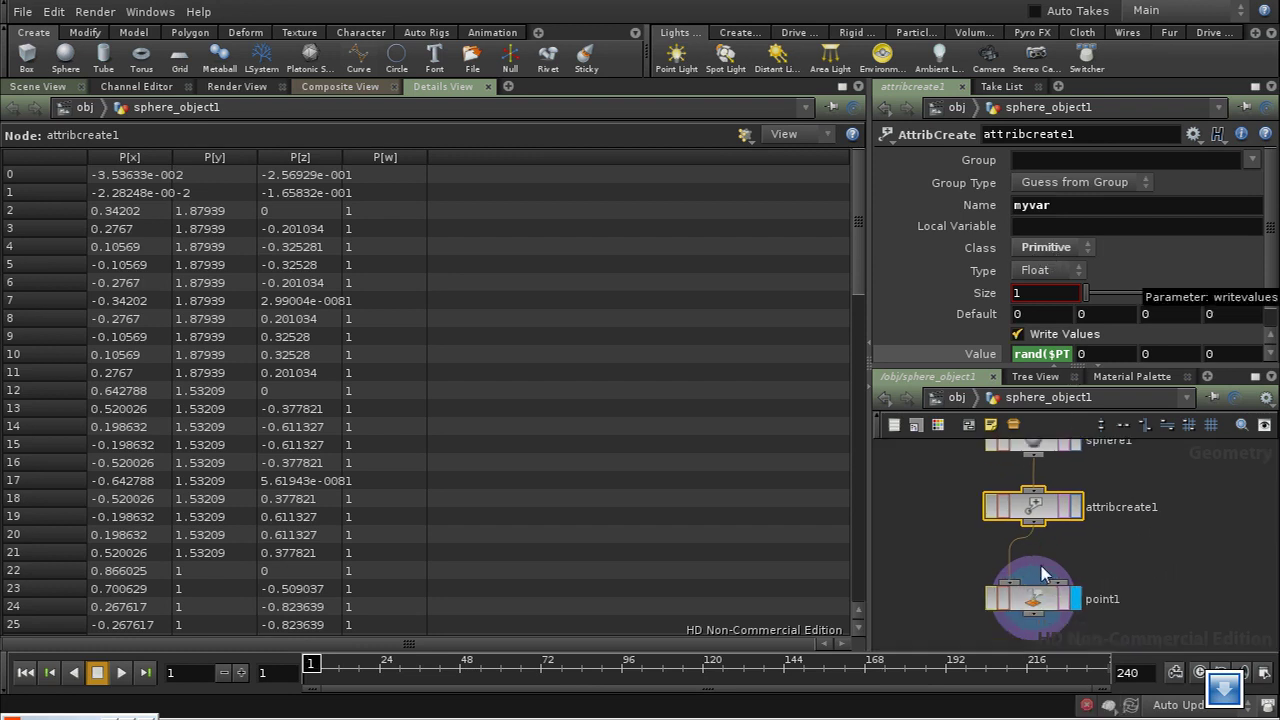
{"action": "middle_click_drag", "start_coordinate": [1153, 541], "coordinate": [1153, 553]}
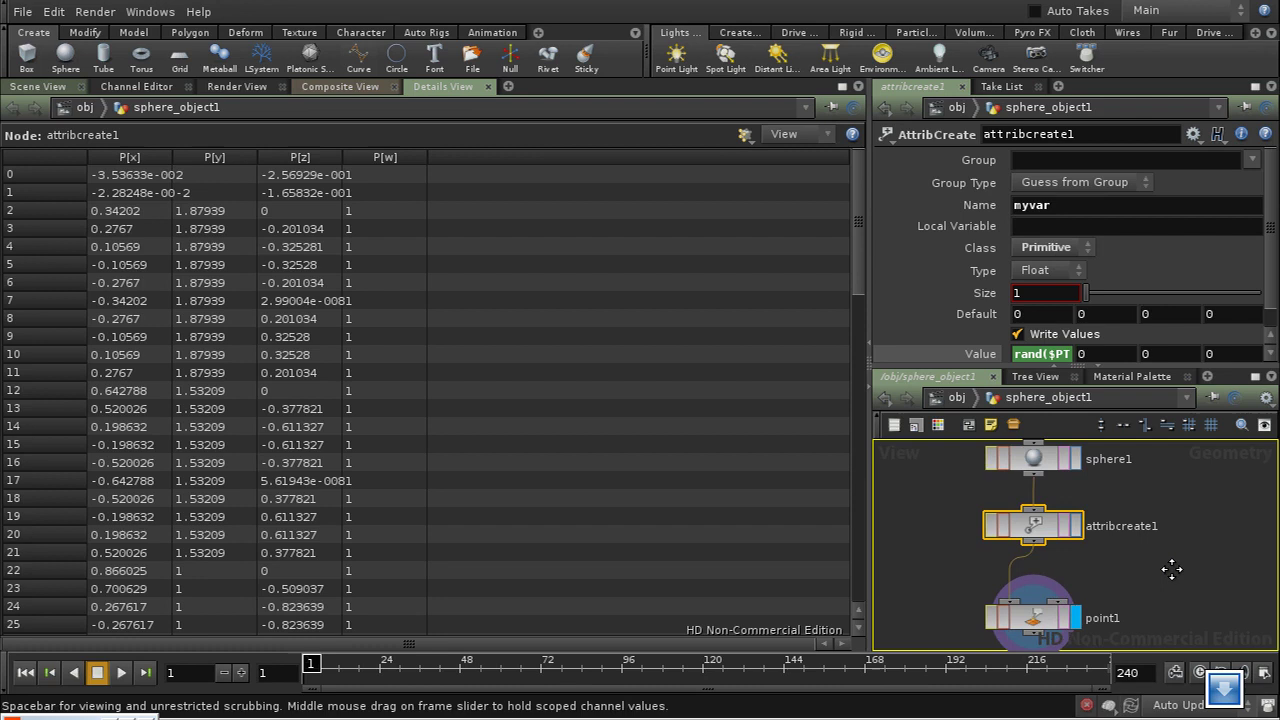
{"action": "left_click", "coordinate": [1084, 248]}
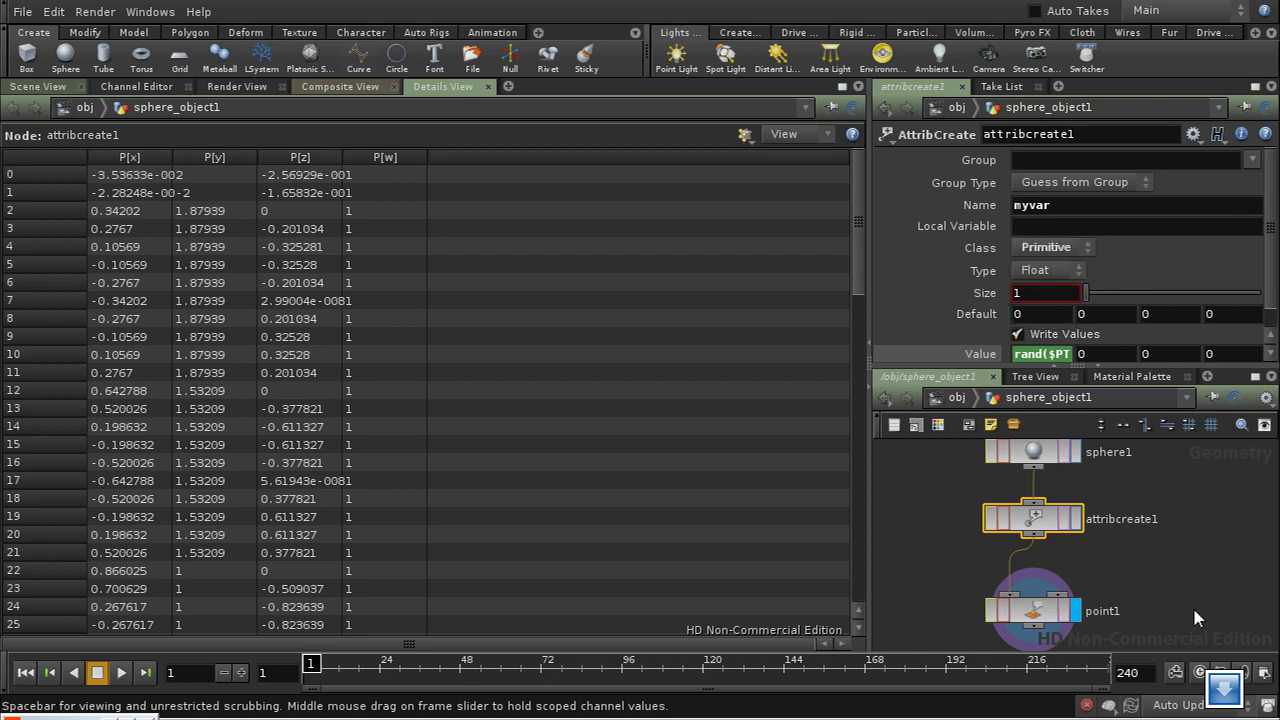
{"action": "middle_click_drag", "start_coordinate": [1158, 600], "coordinate": [1154, 532]}
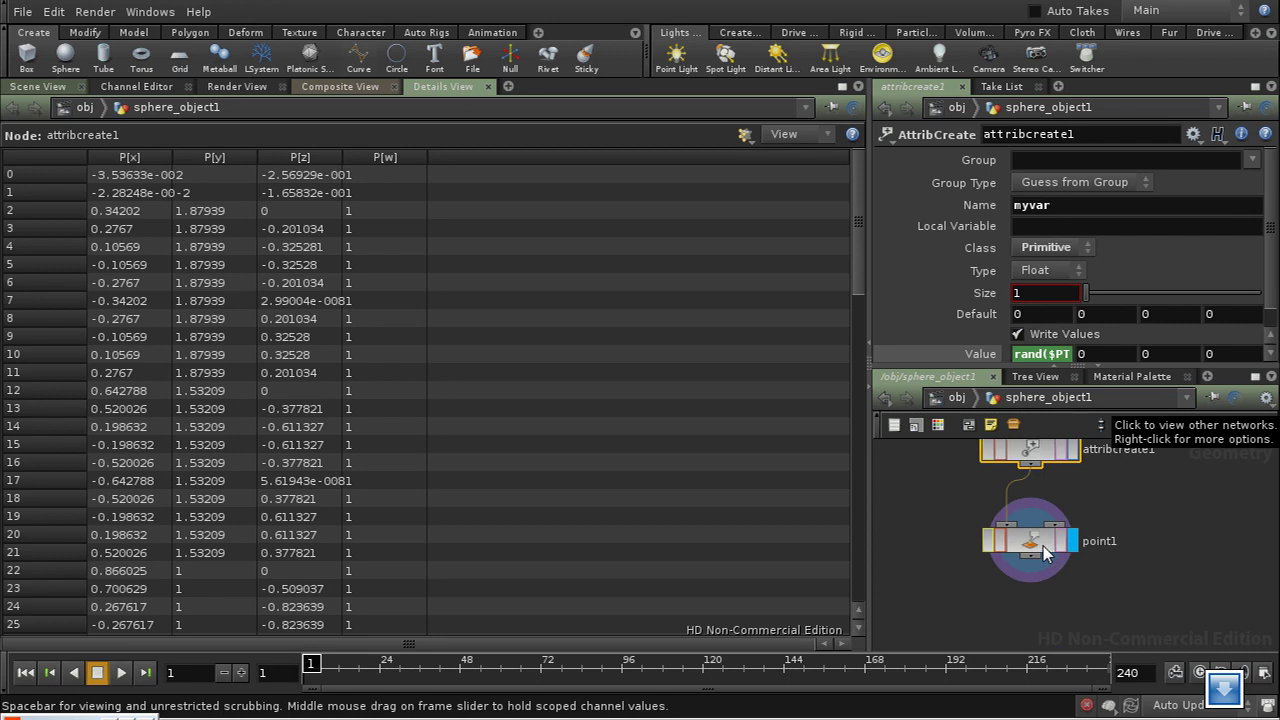
{"action": "left_click", "coordinate": [1043, 546]}
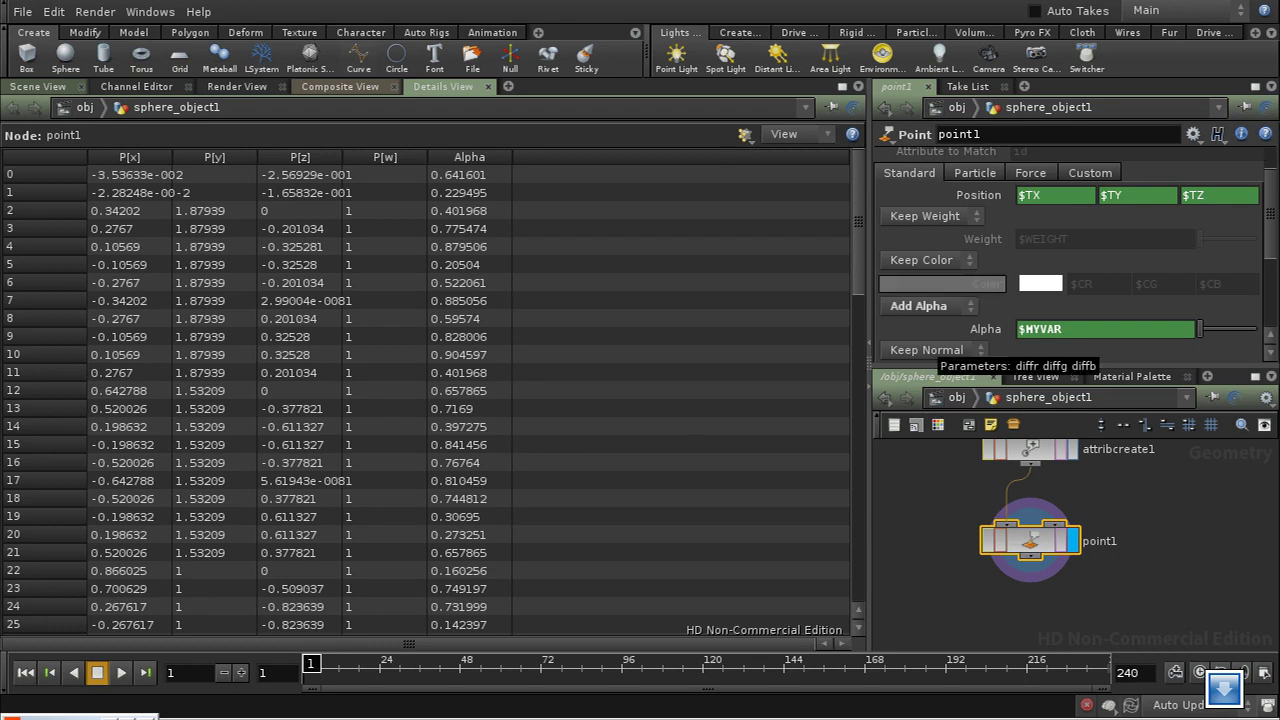
- Open the Point SOP help page at its Local variables section
{"action": "key", "text": "F1"}
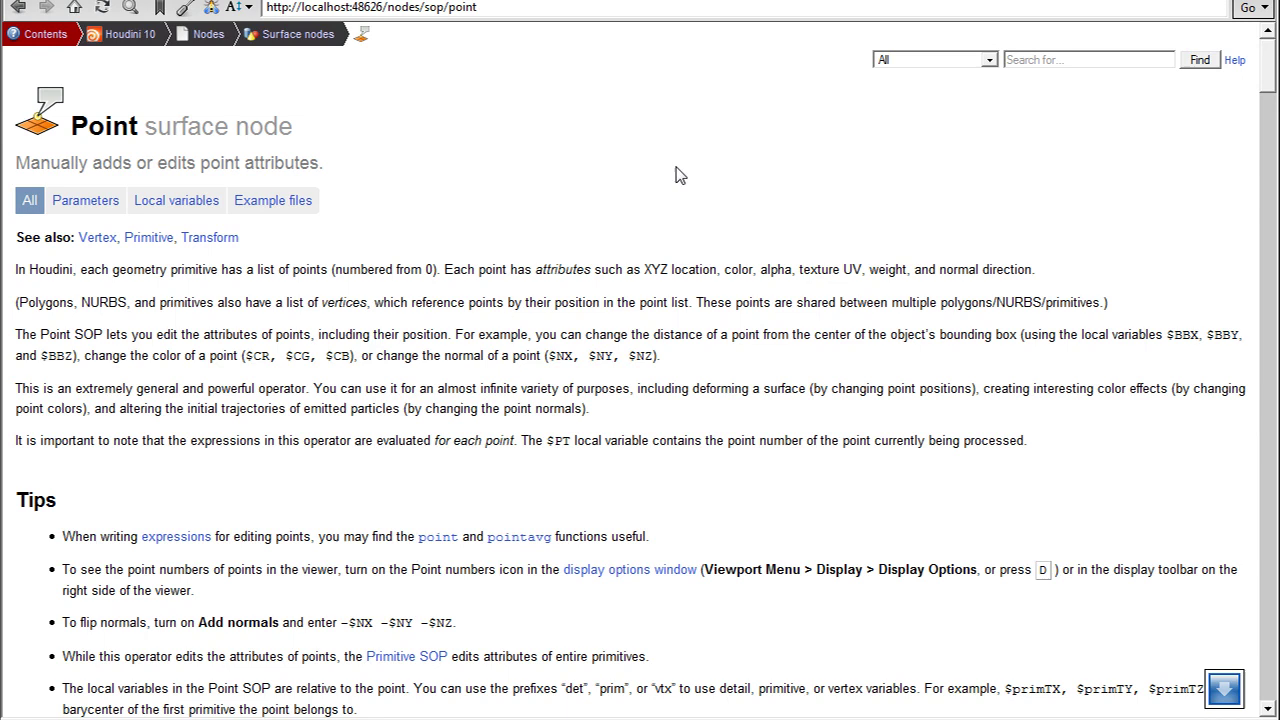
{"action": "left_click", "coordinate": [186, 206]}
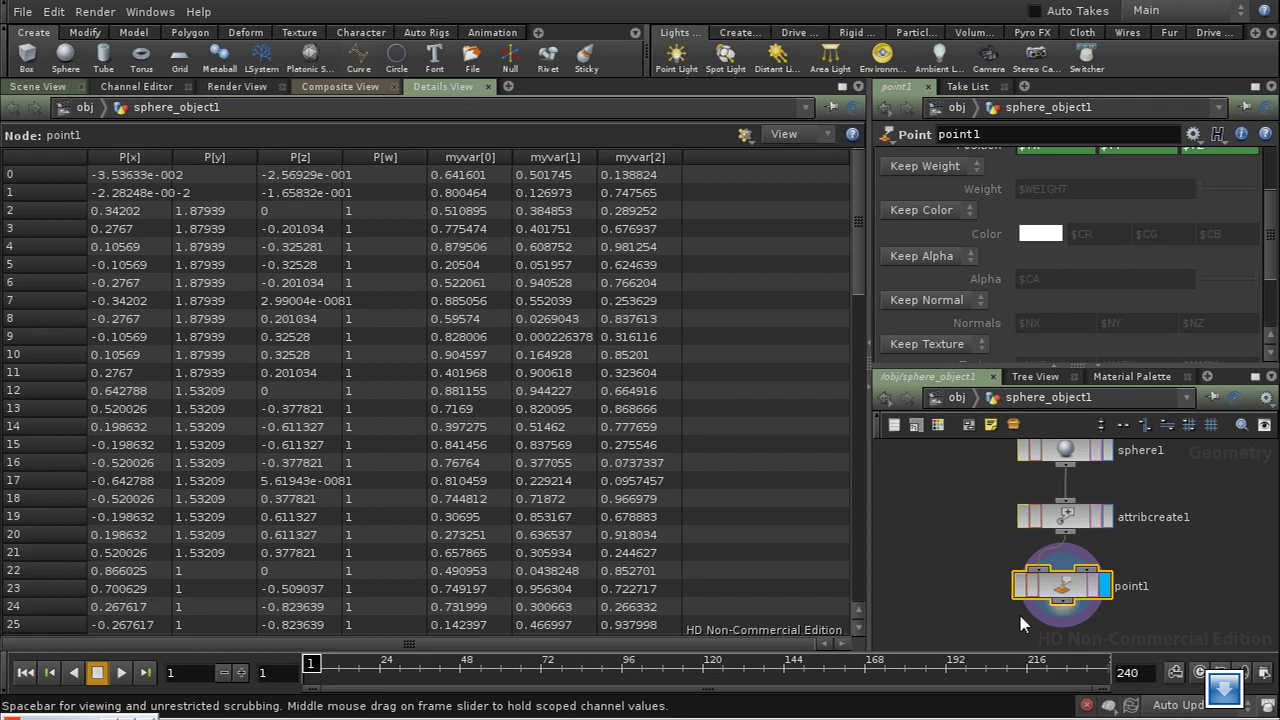
- Centre point1 in the network and view the sphere in Scene View
{"action": "middle_click_drag", "start_coordinate": [1140, 566], "coordinate": [1149, 541]}
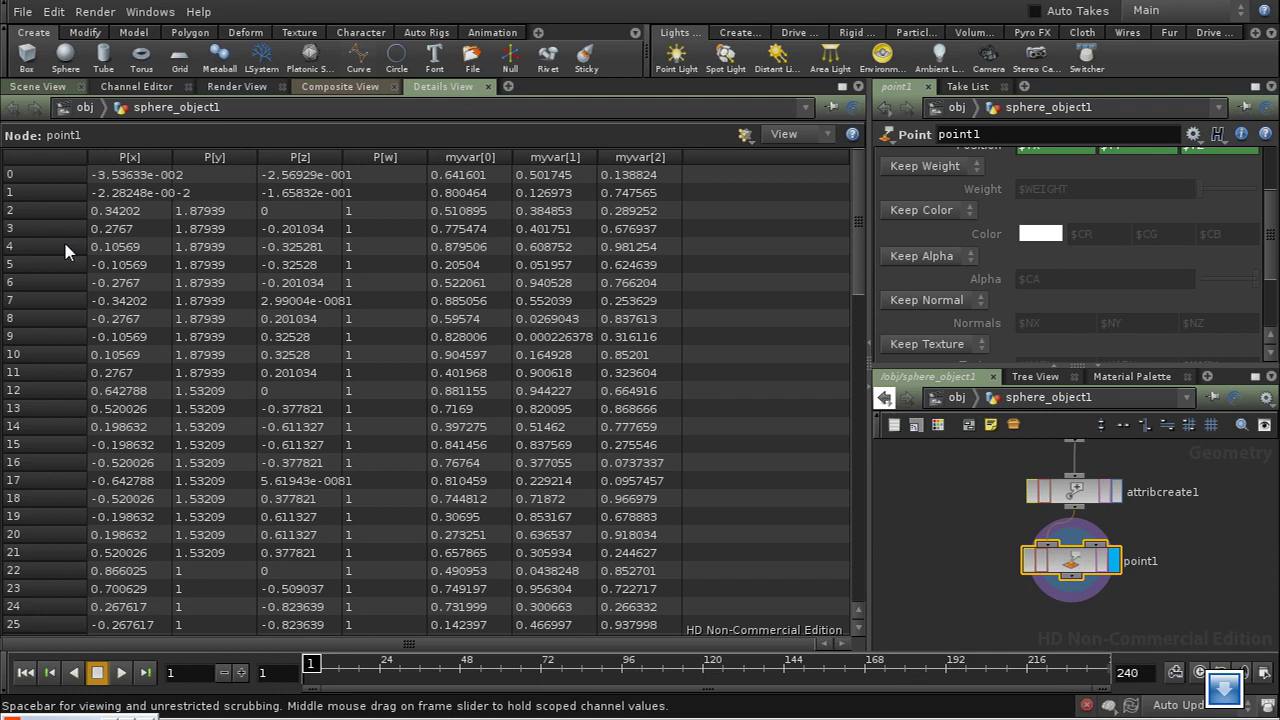
{"action": "left_click", "coordinate": [36, 87]}
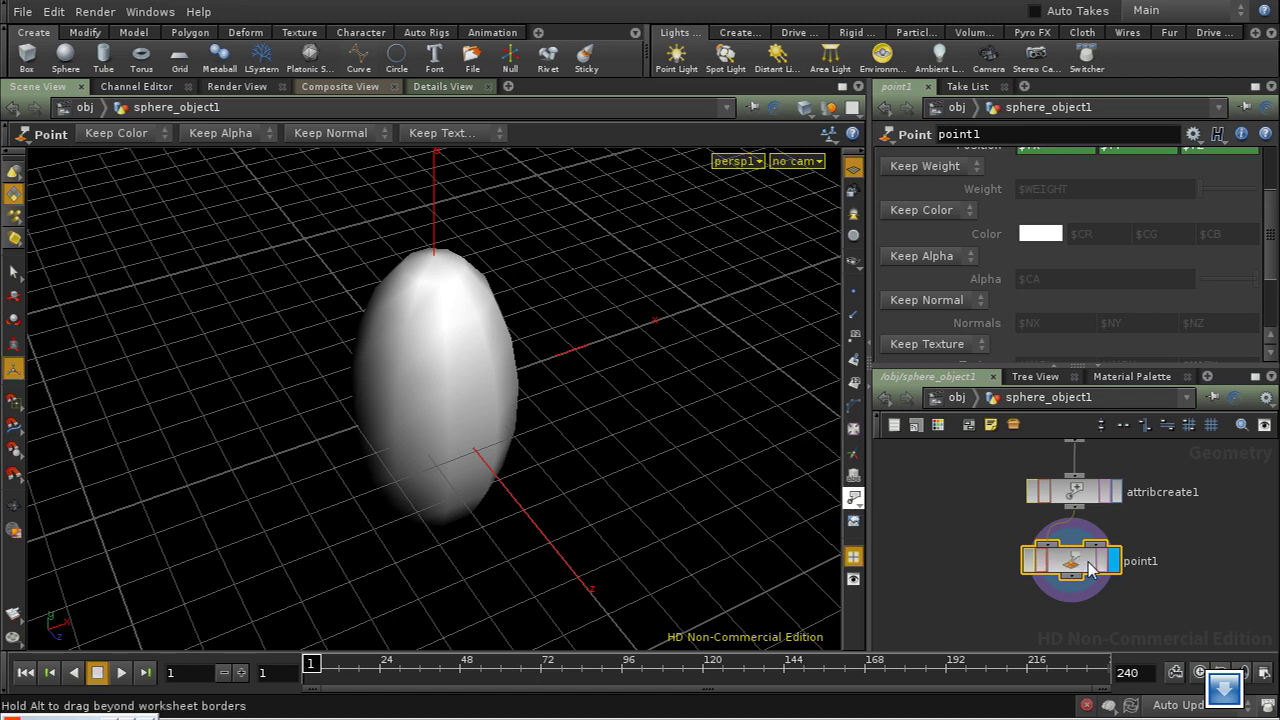
{"action": "left_click_drag", "start_coordinate": [1090, 567], "coordinate": [1085, 582]}
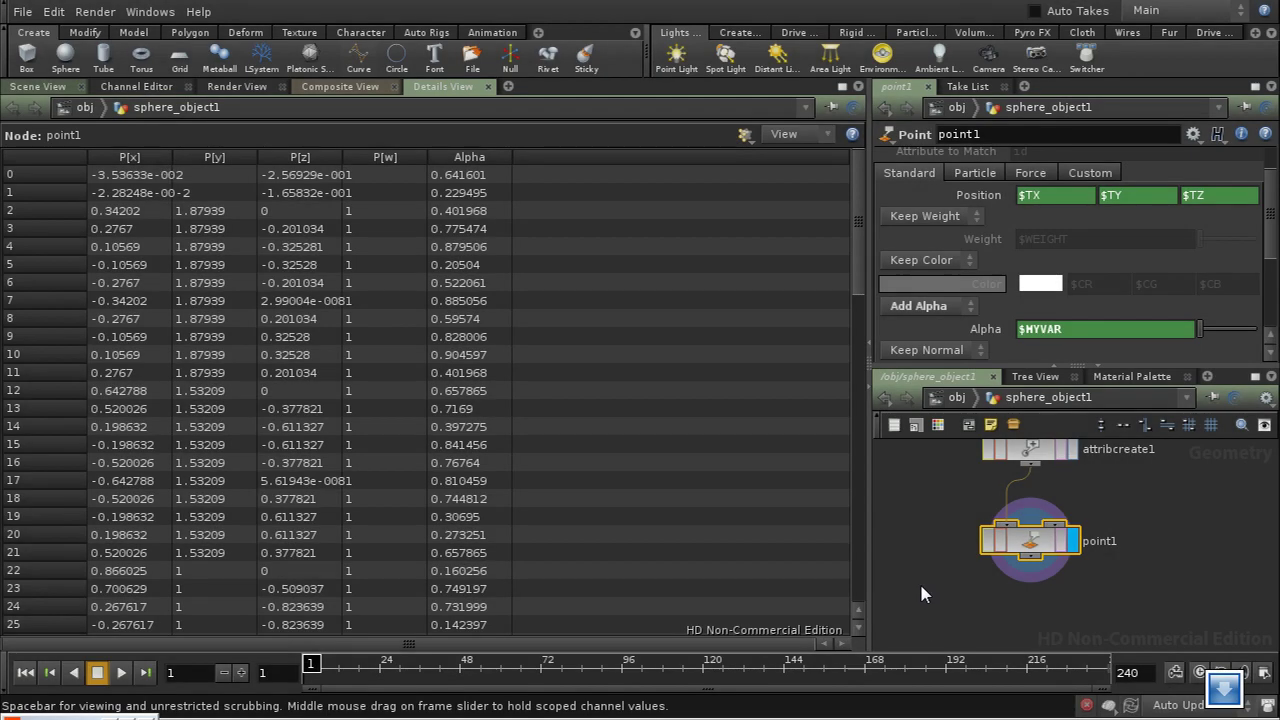
- Pan the network editor across sphere1, attribcreate1 and point1
{"action": "middle_click_drag", "start_coordinate": [920, 584], "coordinate": [932, 548]}
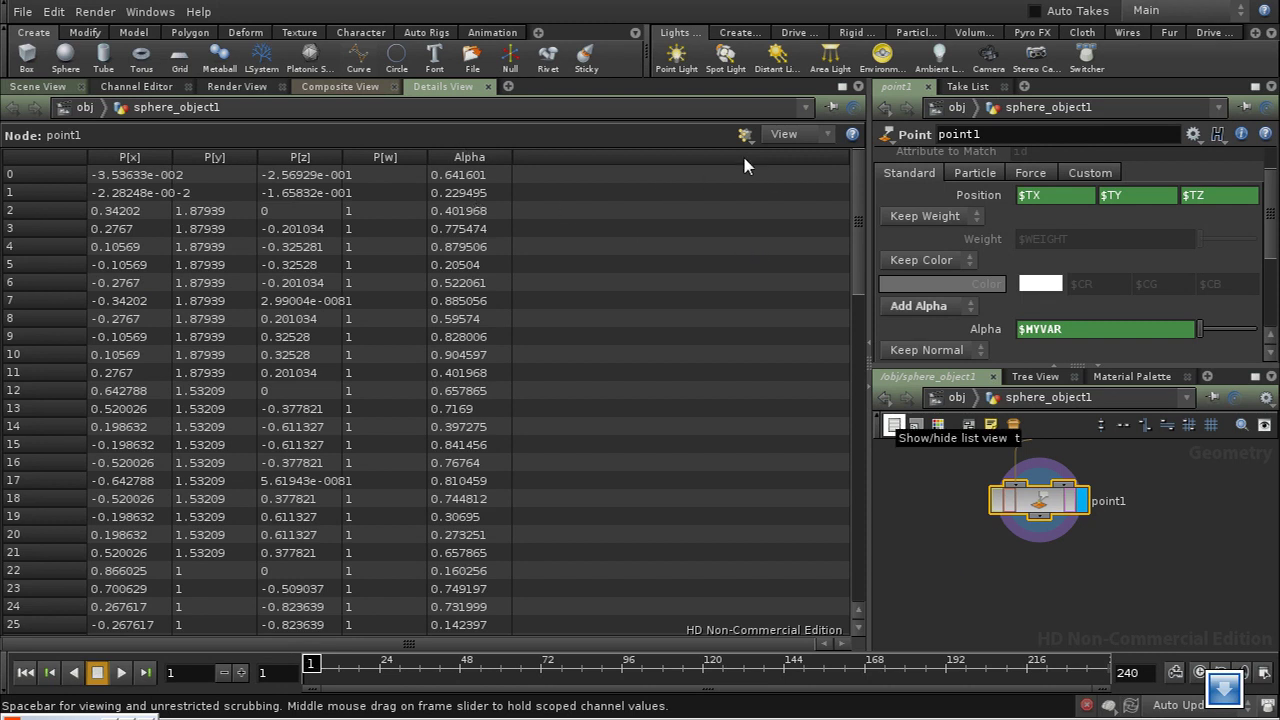
{"action": "middle_click_drag", "start_coordinate": [1028, 568], "coordinate": [1046, 598]}
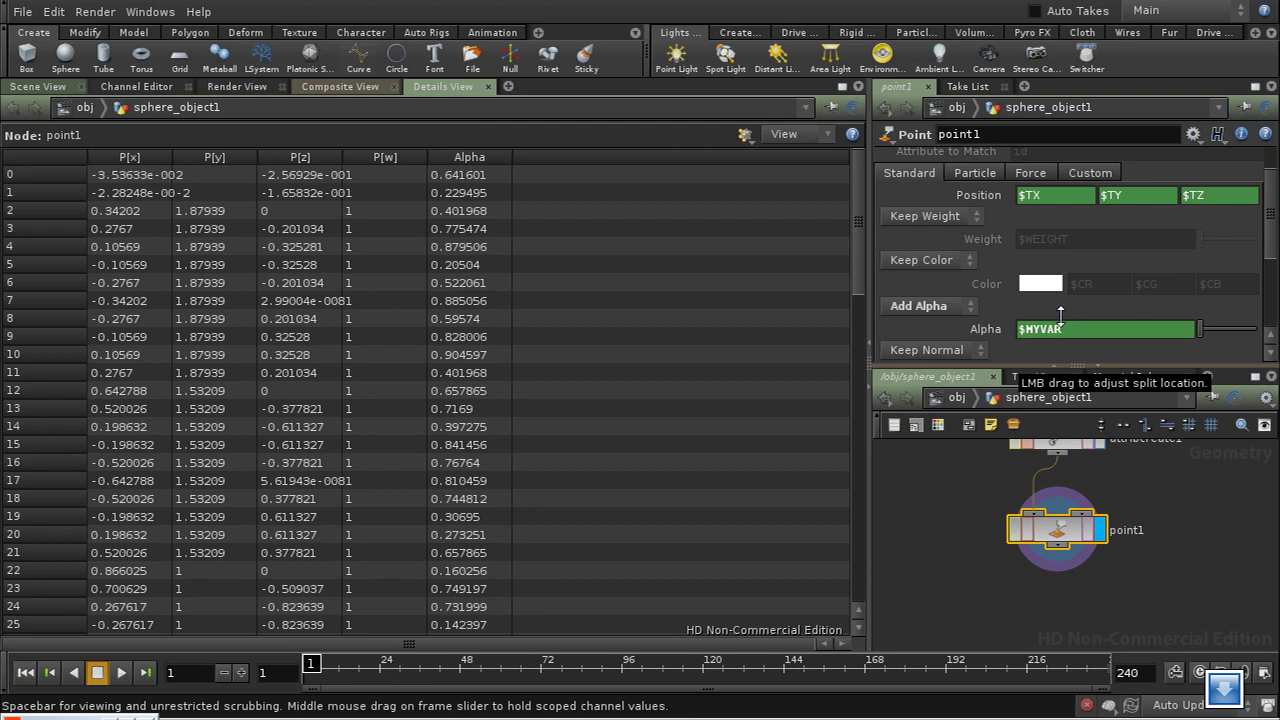
{"action": "middle_click_drag", "start_coordinate": [1177, 528], "coordinate": [1172, 588]}
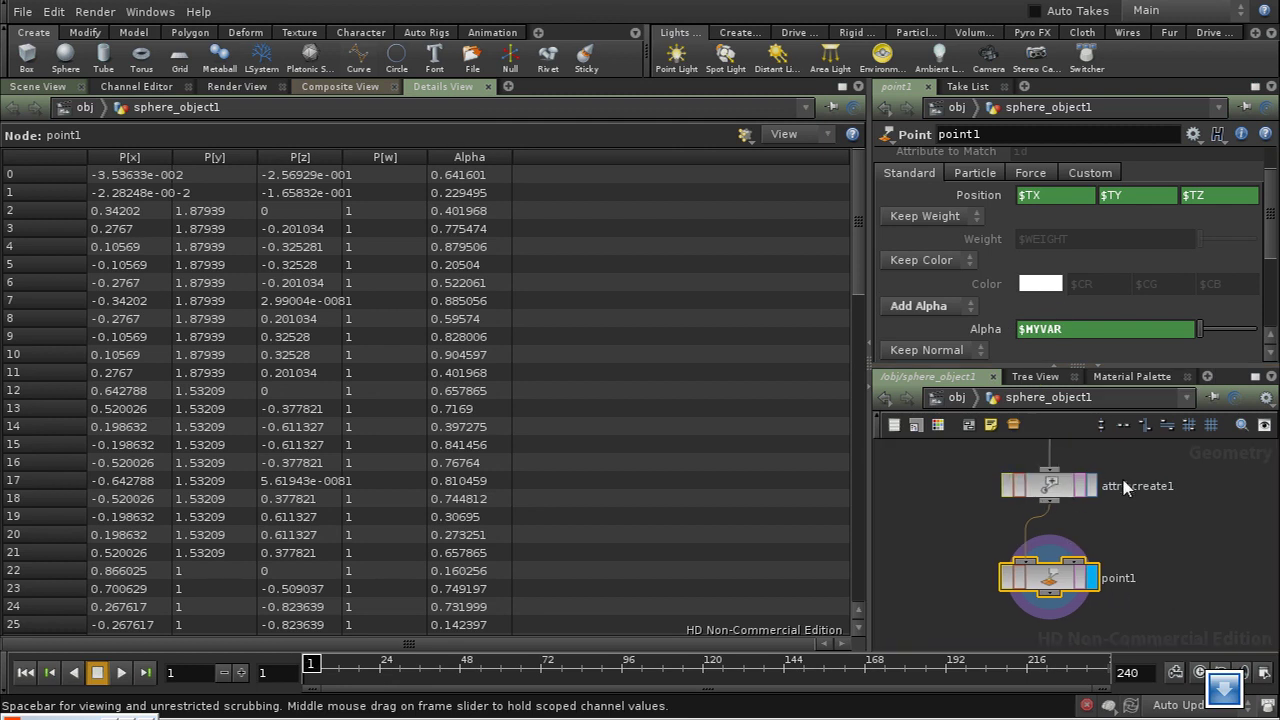
{"action": "middle_click_drag", "start_coordinate": [1157, 539], "coordinate": [1120, 545]}
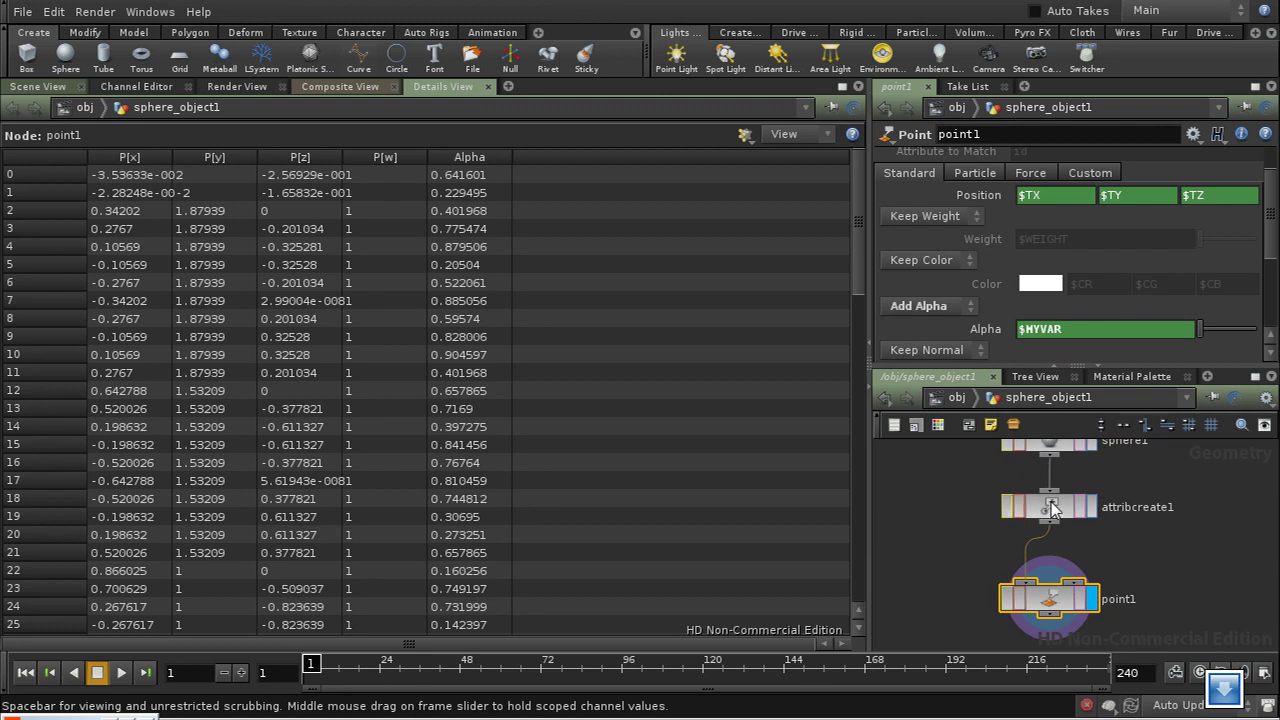
{"action": "middle_click_drag", "start_coordinate": [1198, 598], "coordinate": [1180, 534]}
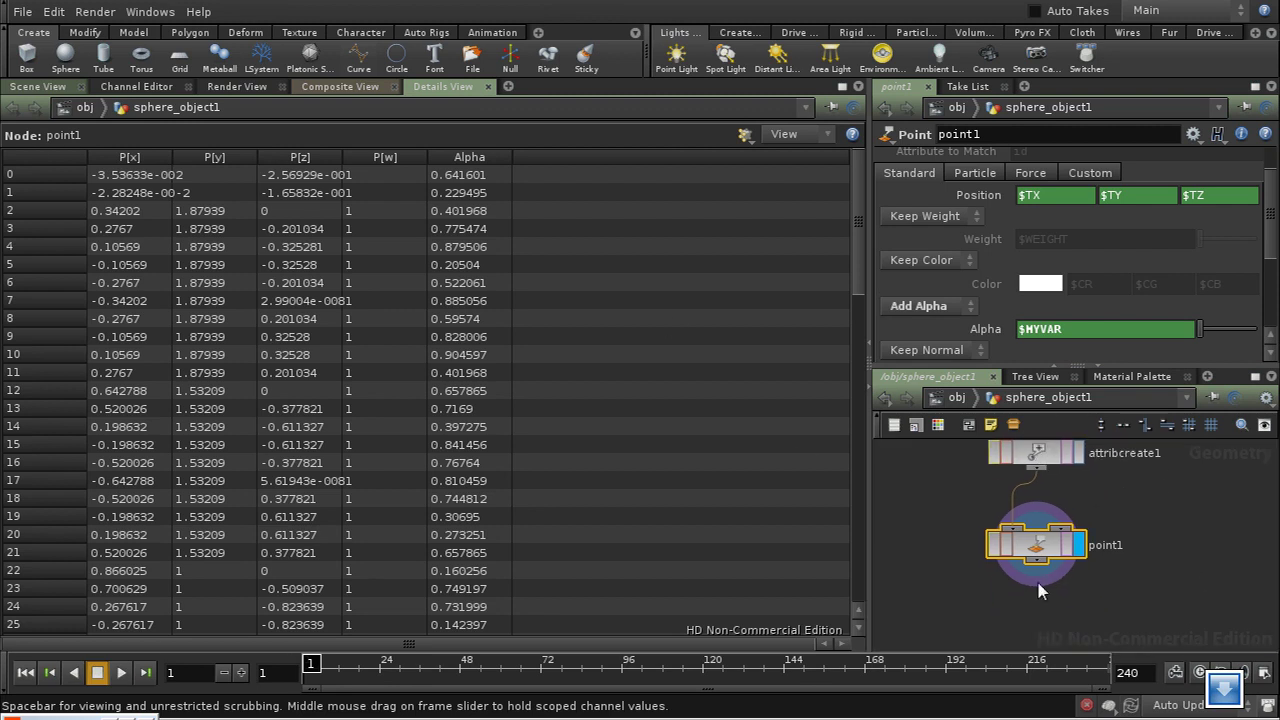
{"action": "middle_click_drag", "start_coordinate": [1137, 588], "coordinate": [1175, 552]}
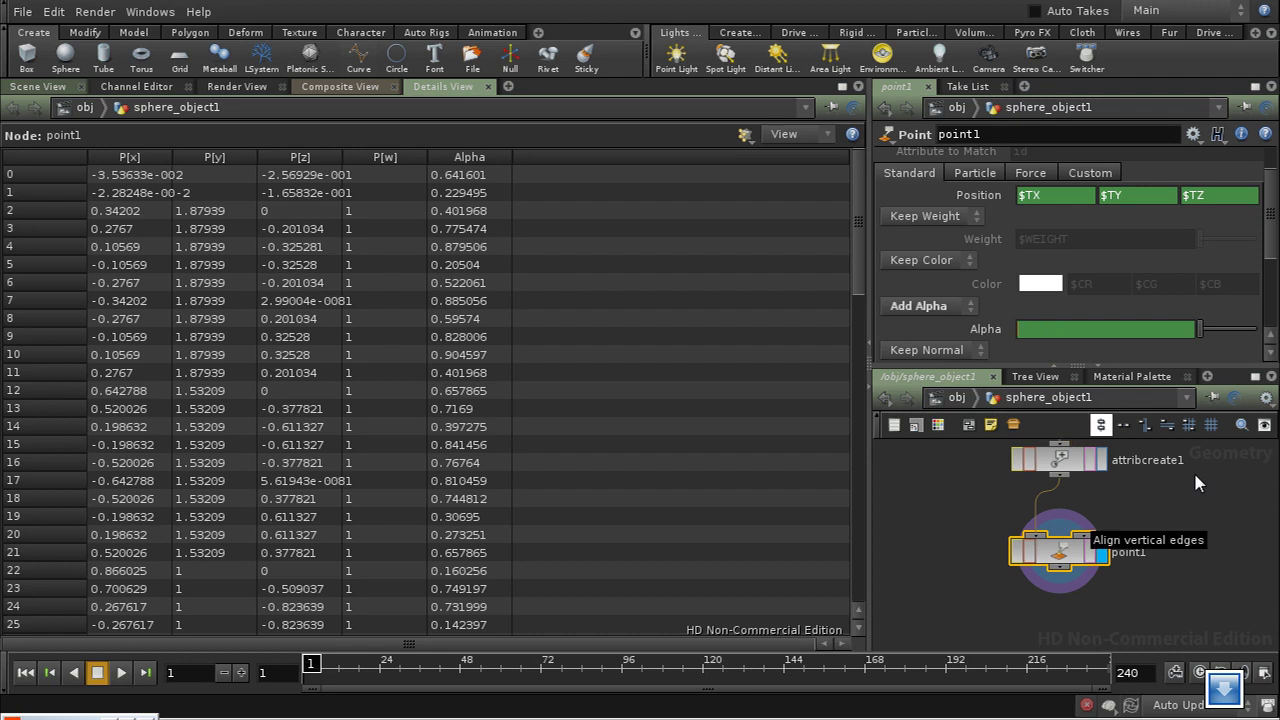
- Write point1's Alpha as prim("../attribcreate1",$PR,"myvar",0), fixing the myvar typo, and commit it
{"action": "type", "text": "point"}
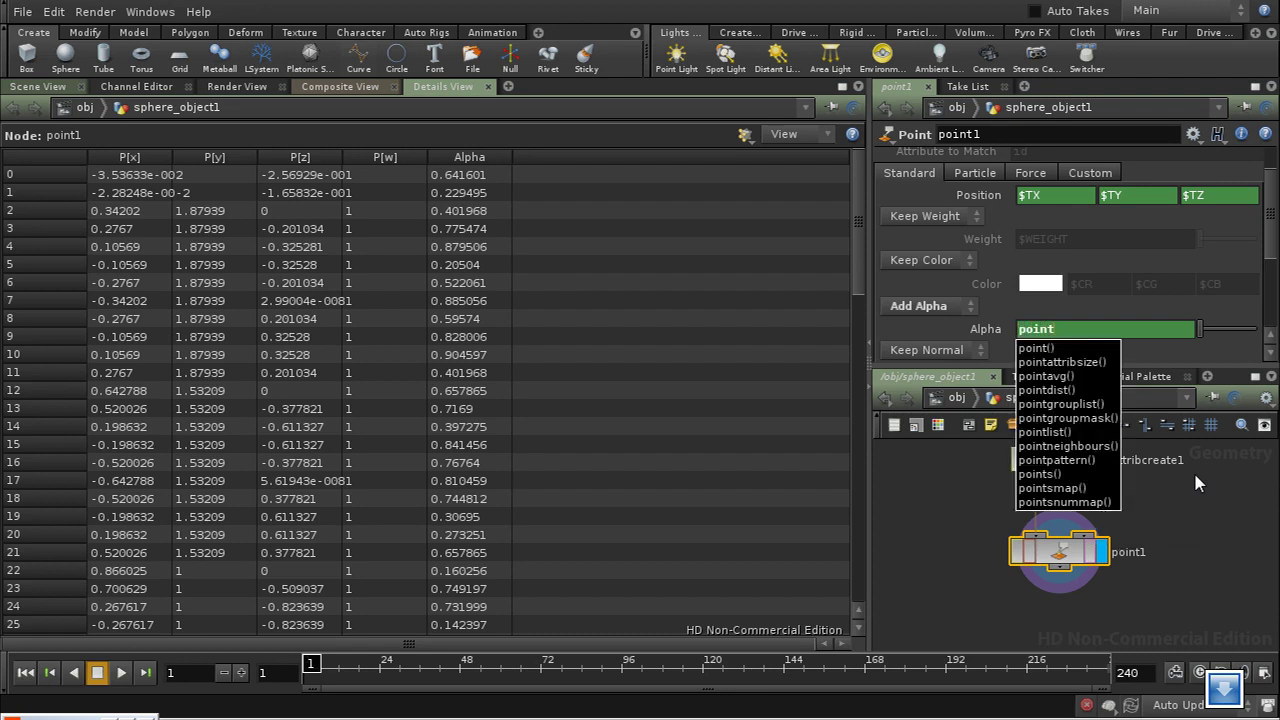
{"action": "type", "text": "("}
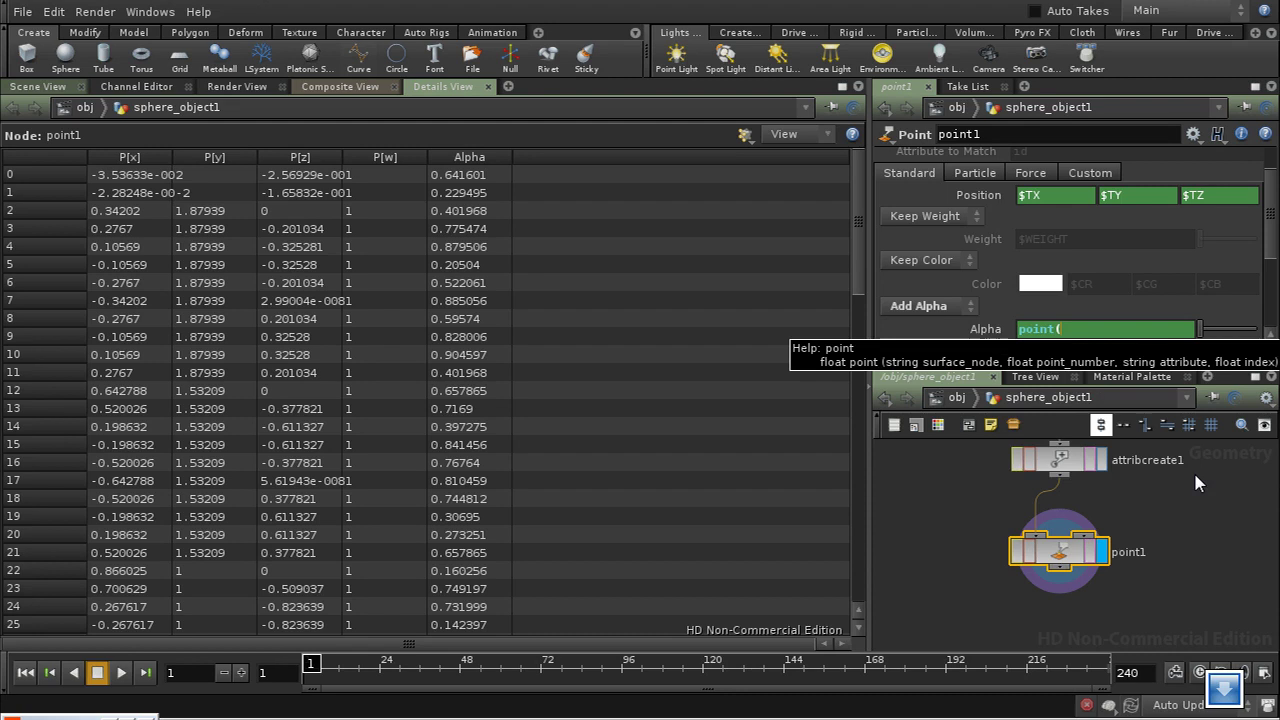
{"action": "key", "text": "BackSpace"}
{"action": "key", "text": "BackSpace"}
{"action": "key", "text": "BackSpace"}
{"action": "key", "text": "BackSpace"}
{"action": "key", "text": "BackSpace"}
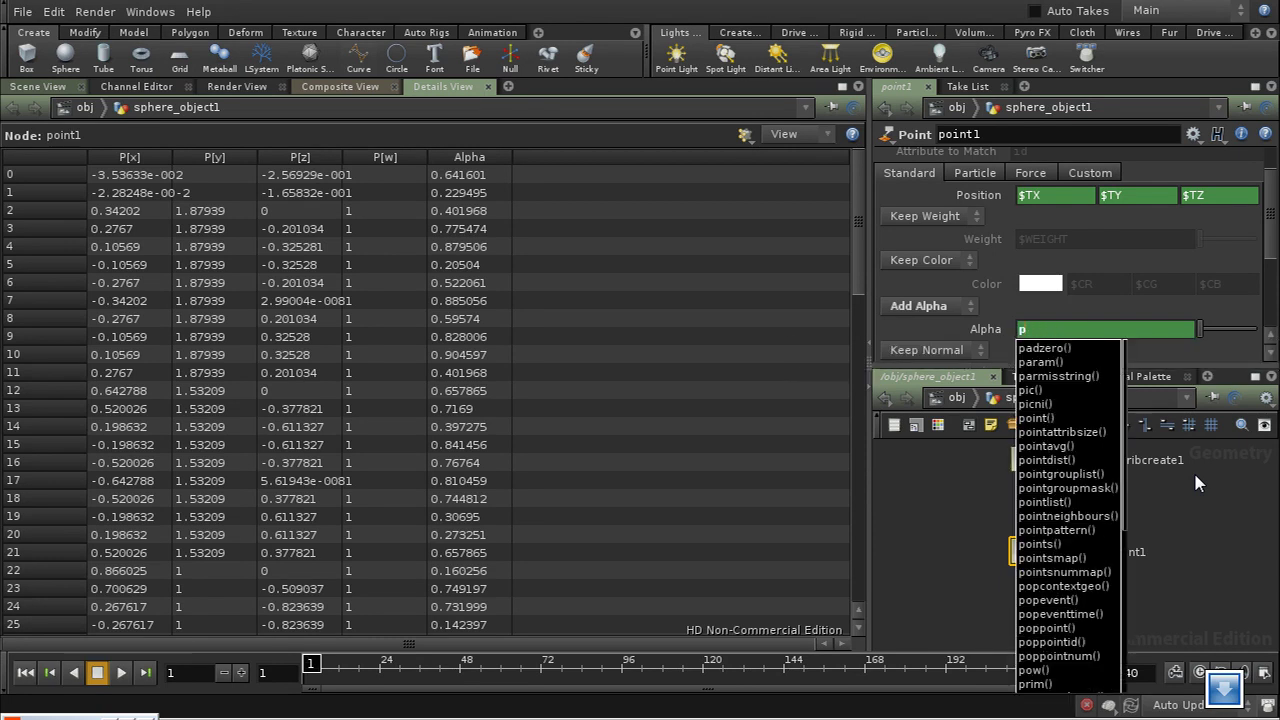
{"action": "type", "text": "rim"}
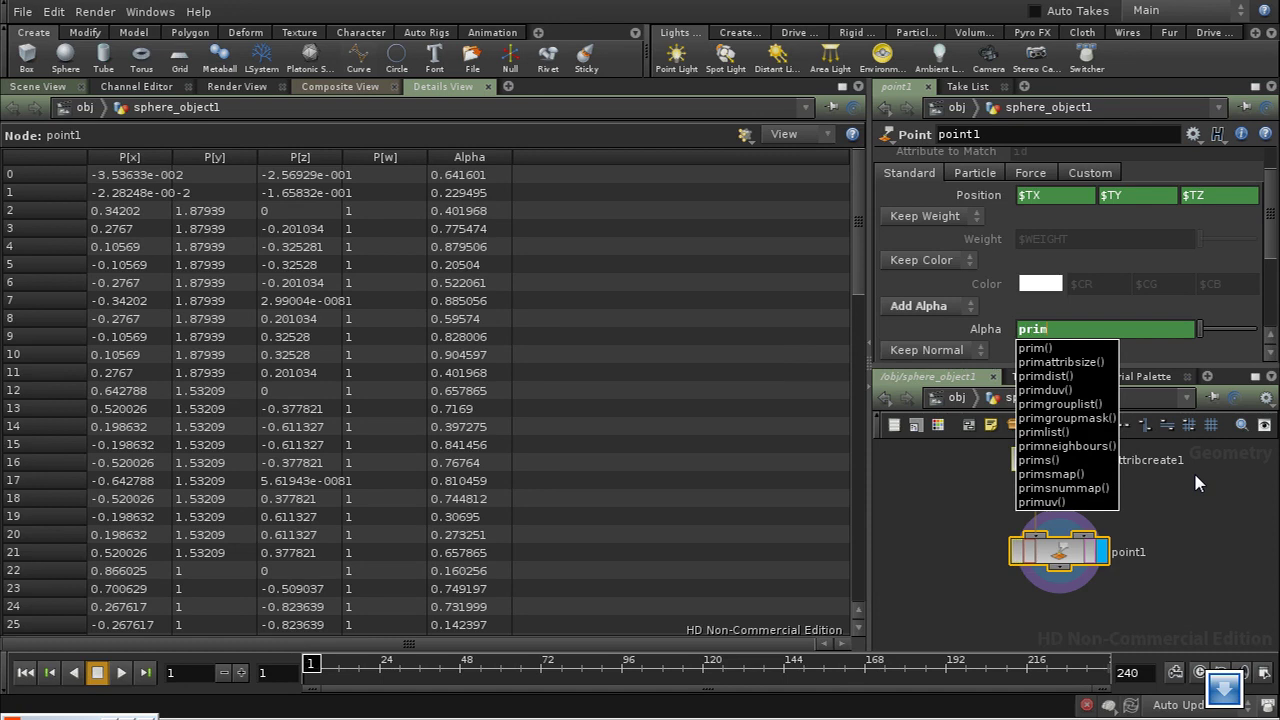
{"action": "type", "text": "("}
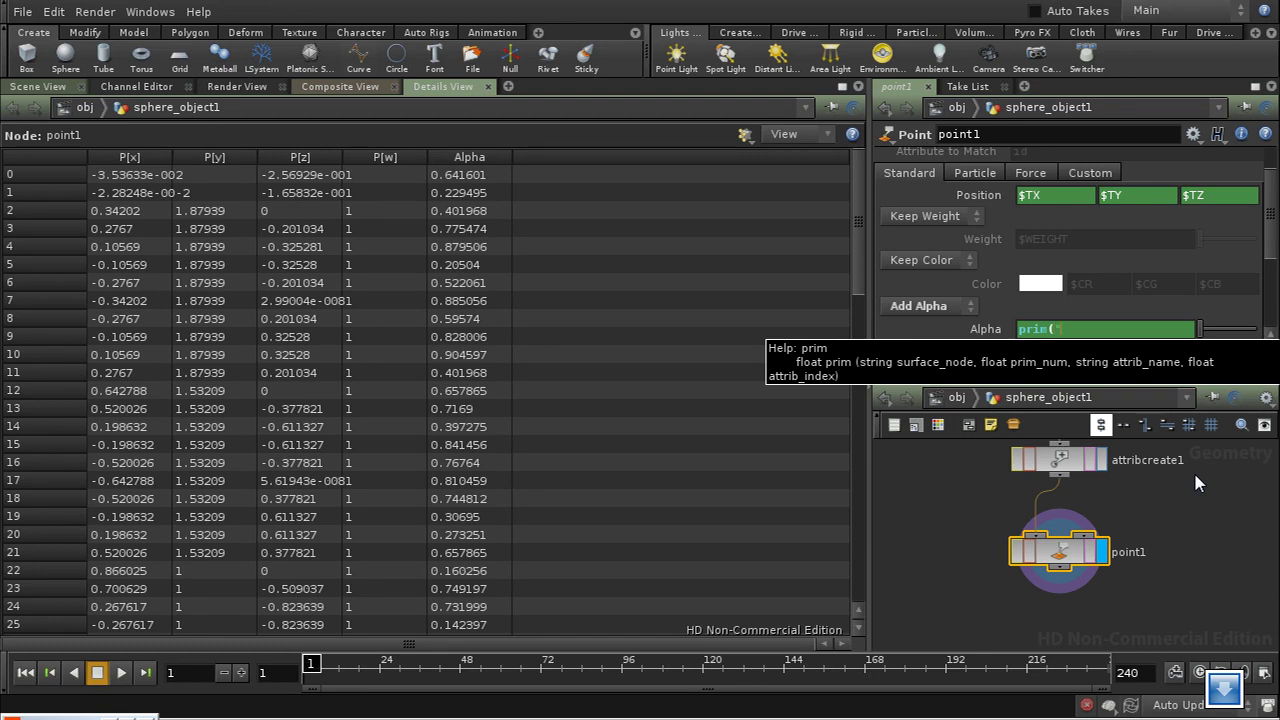
{"action": "type", "text": "../"}
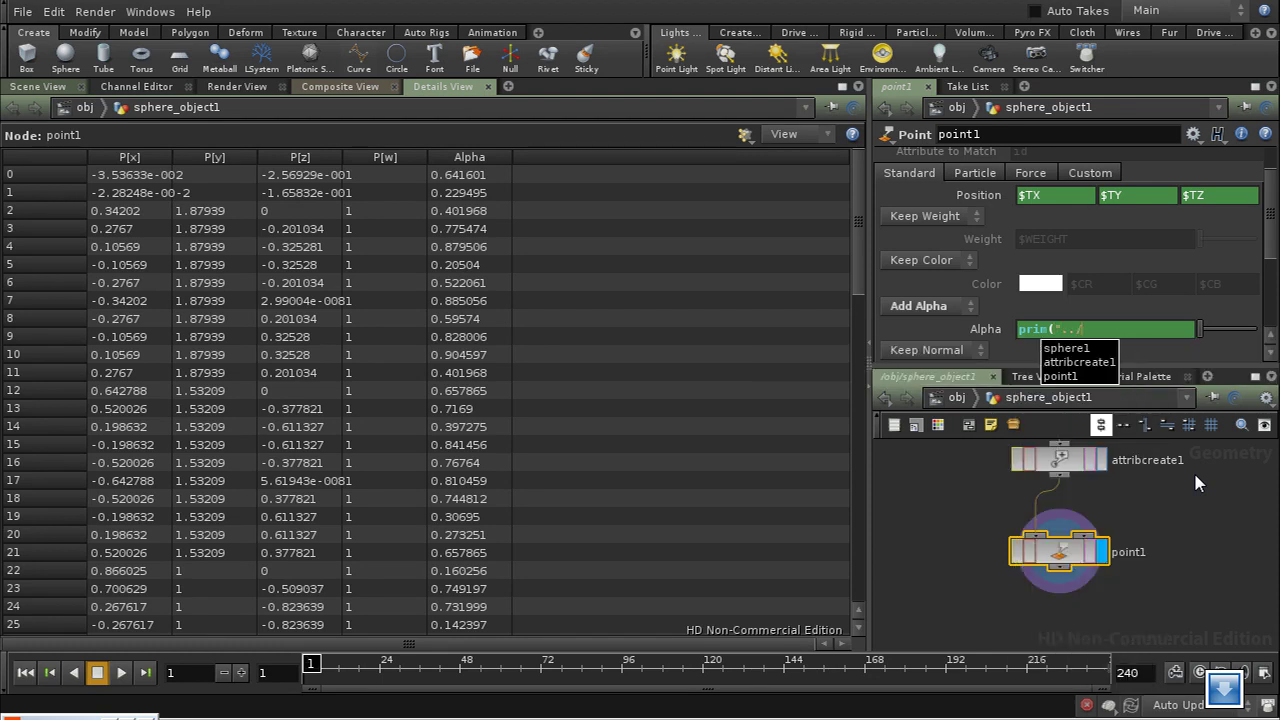
{"action": "key", "text": "Down"}
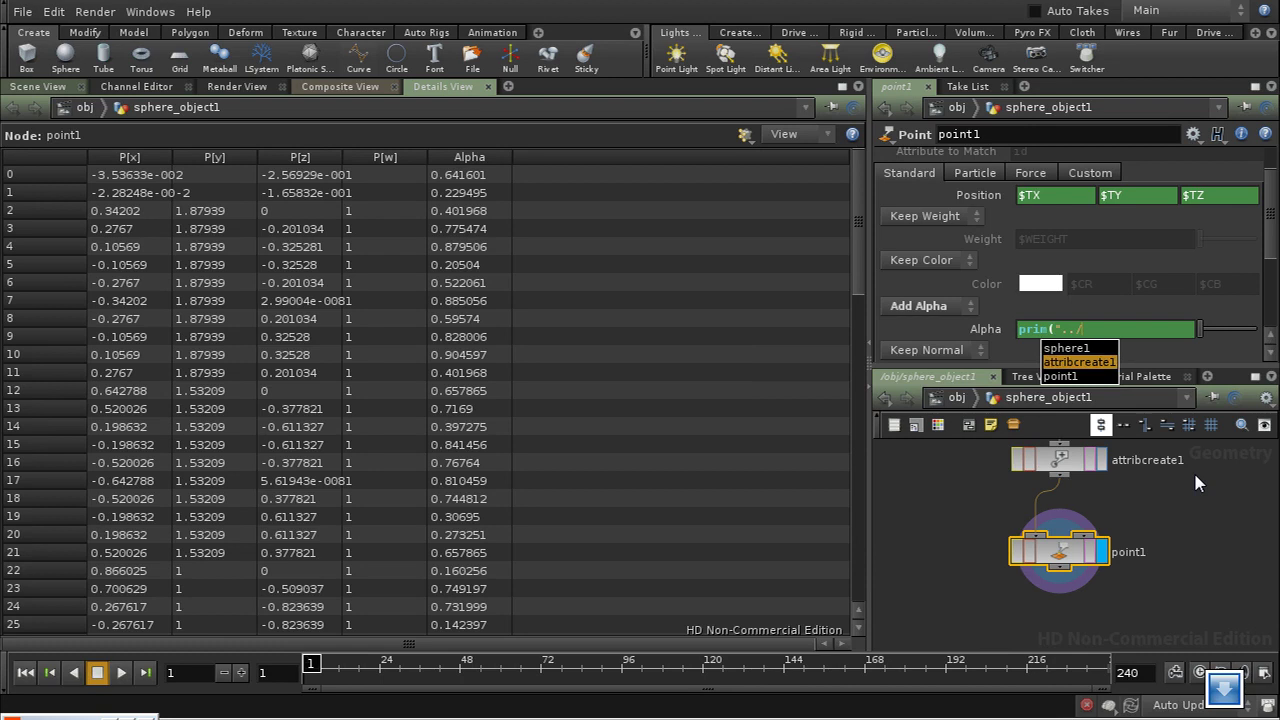
{"action": "key", "text": "Return"}
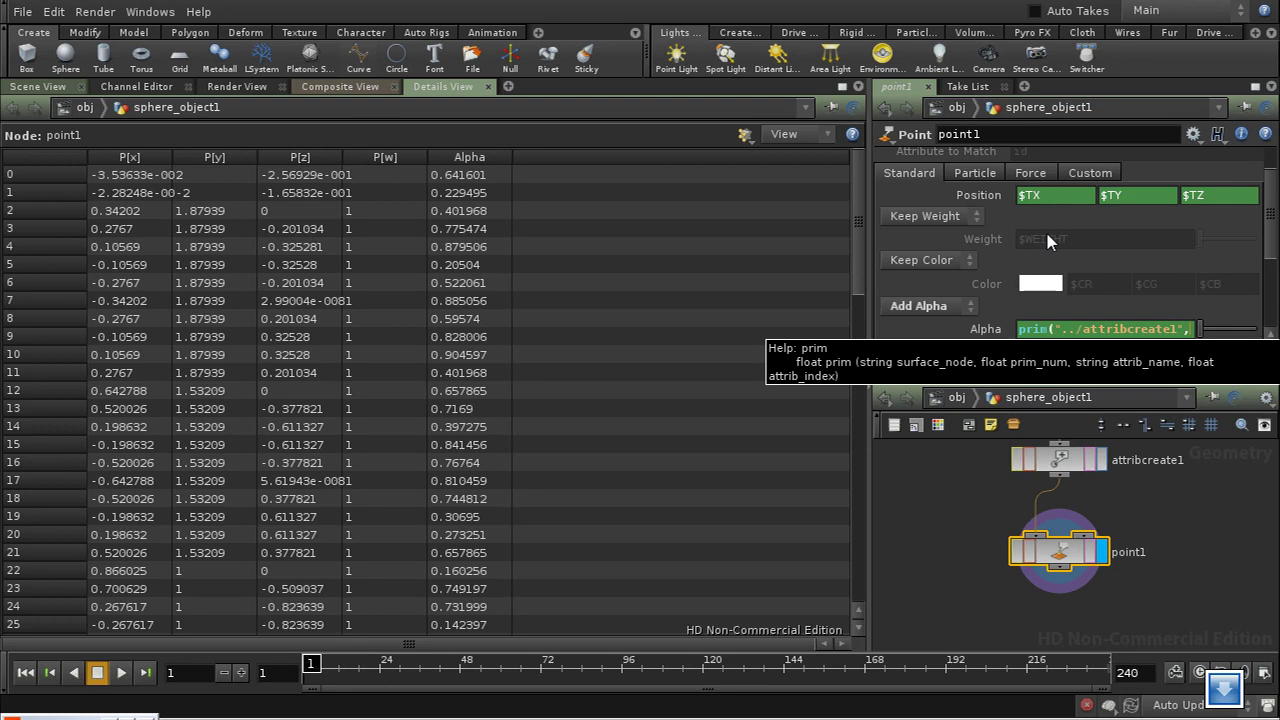
{"action": "type", "text": "$PR,"}
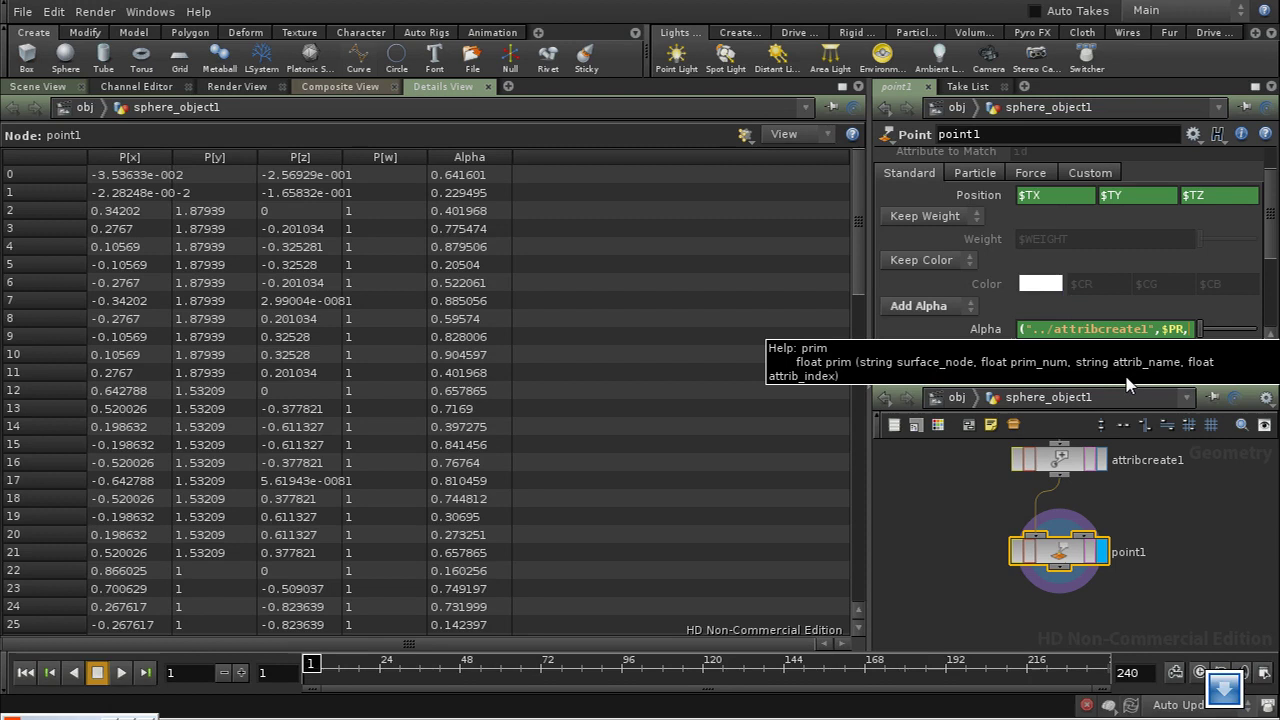
{"action": "type", "text": "\"mayvar"}
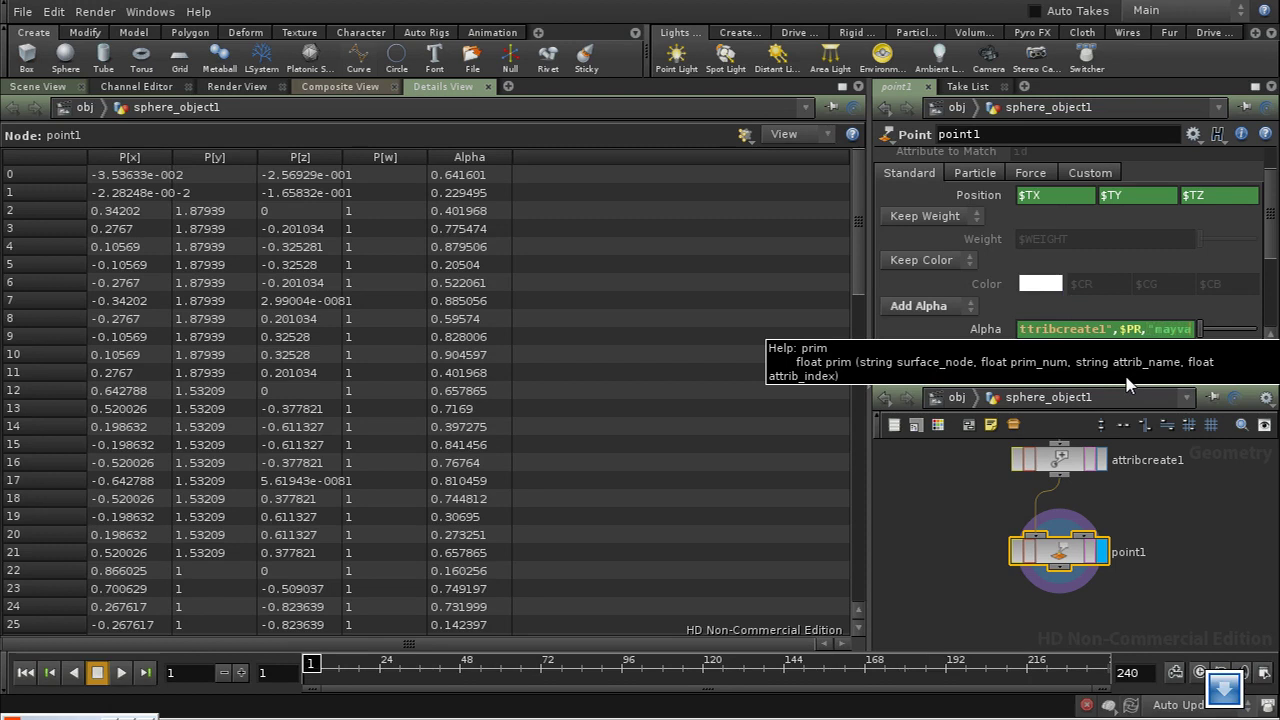
{"action": "key", "text": "BackSpace"}
{"action": "key", "text": "BackSpace"}
{"action": "key", "text": "BackSpace"}
{"action": "key", "text": "BackSpace"}
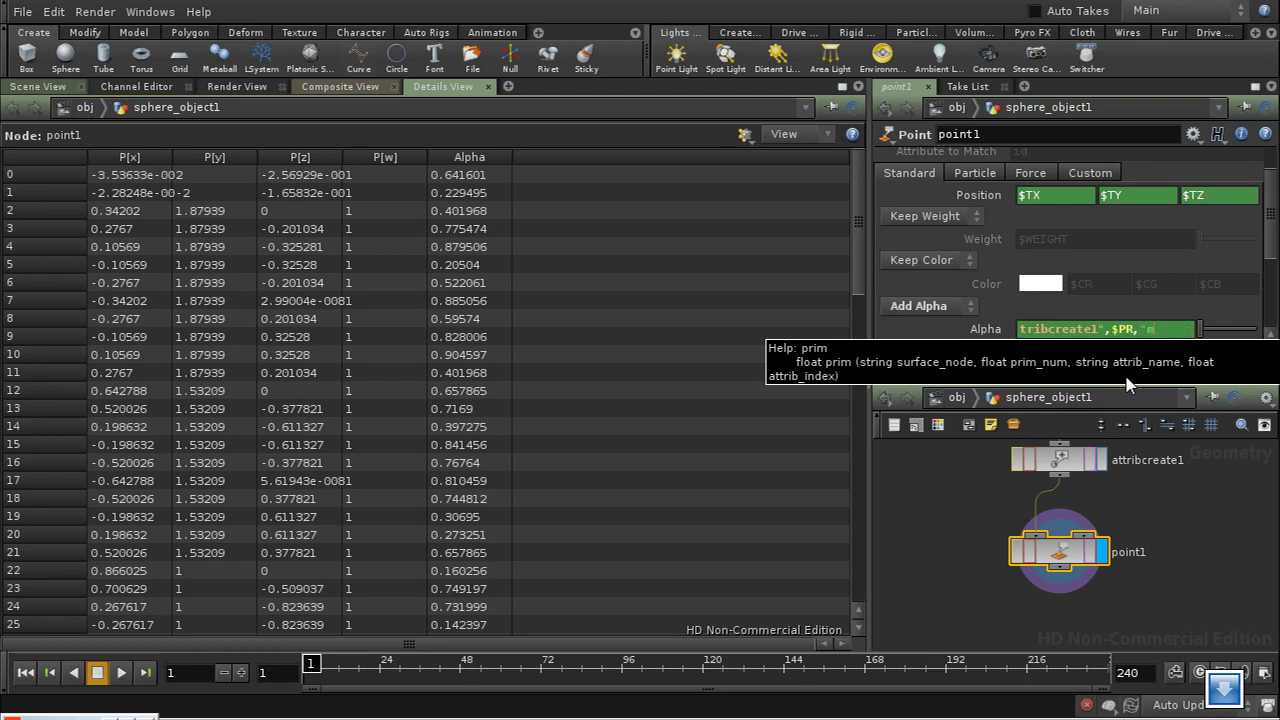
{"action": "type", "text": "yvar\","}
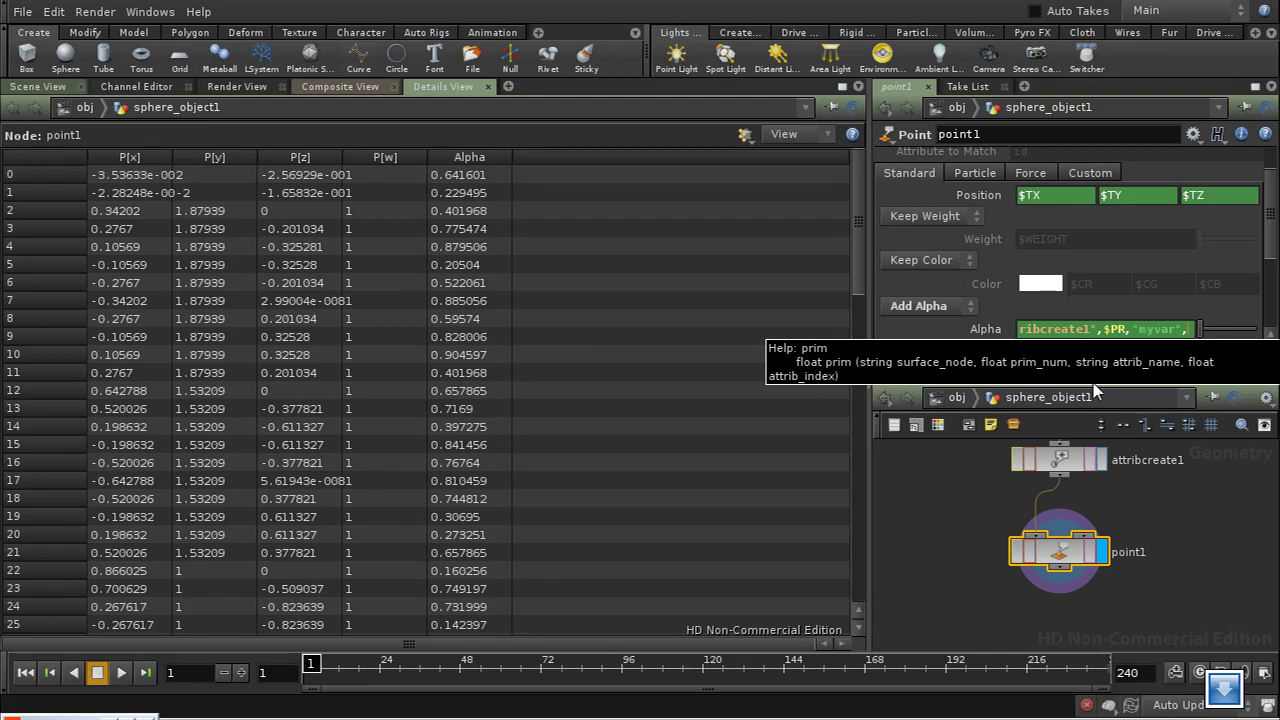
{"action": "type", "text": "0)"}
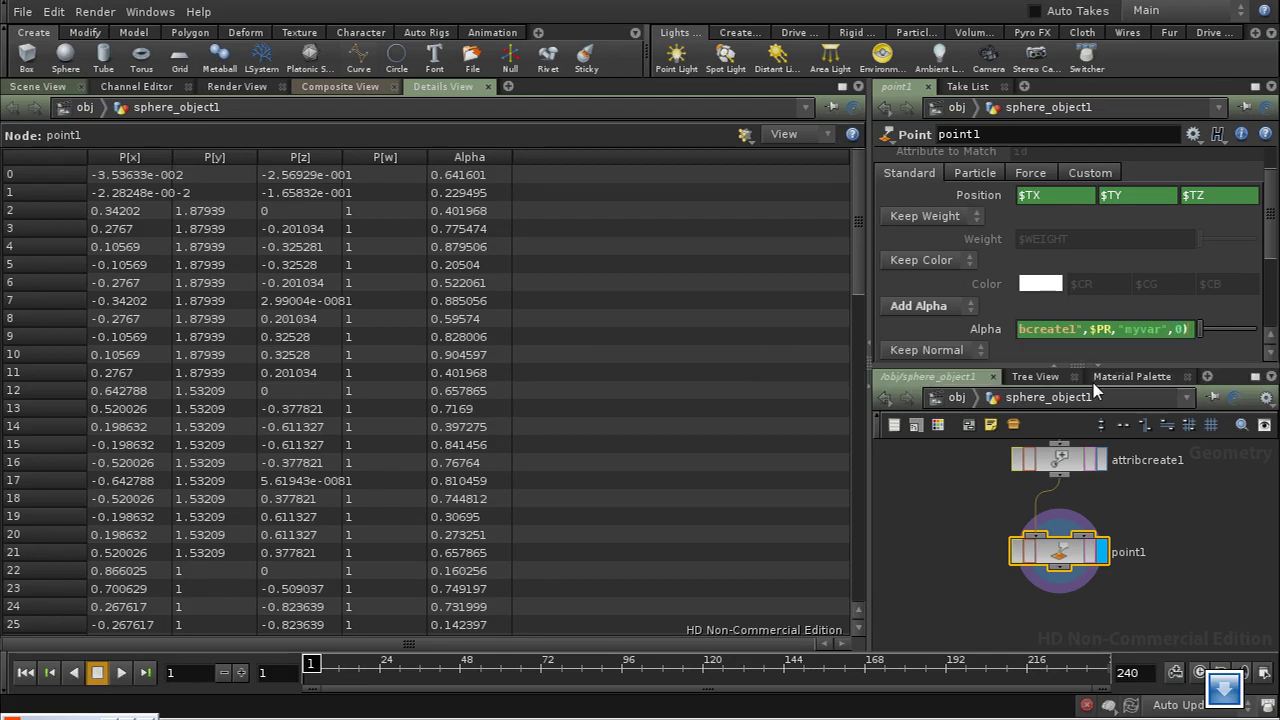
{"action": "key", "text": "Return"}
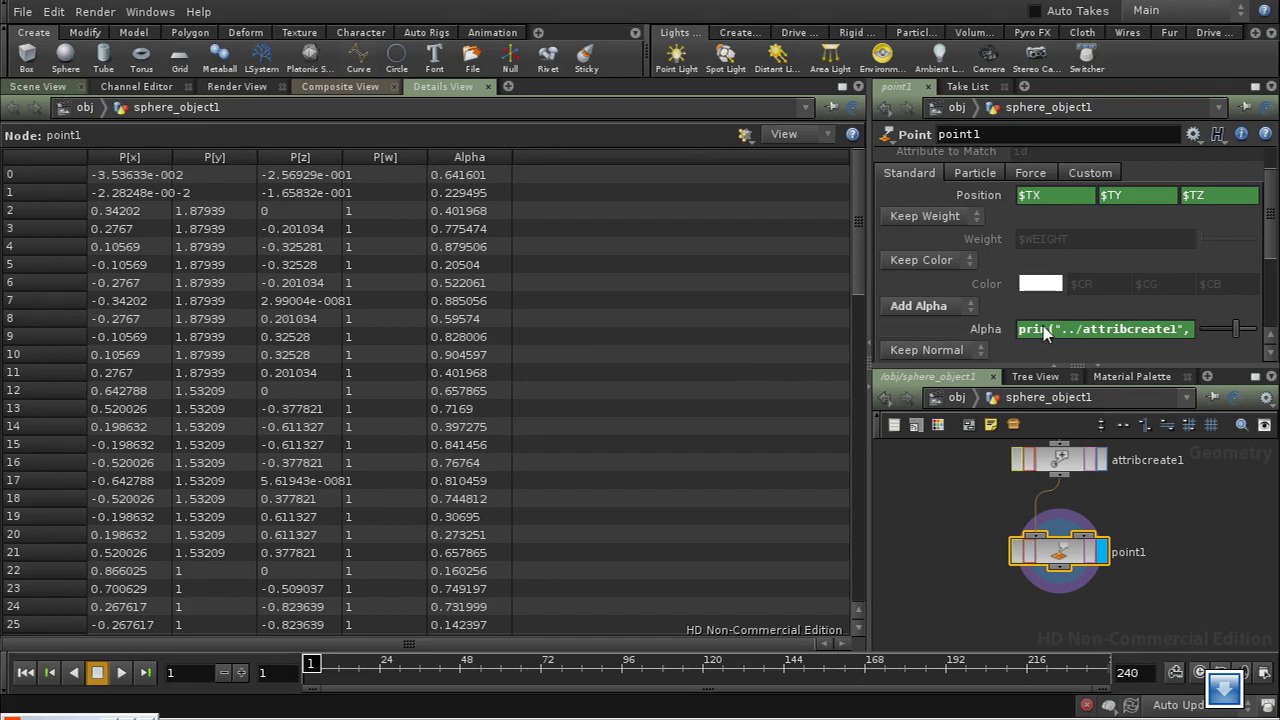
{"action": "middle_click_drag", "start_coordinate": [1145, 519], "coordinate": [1140, 608]}
{"action": "left_click", "coordinate": [1040, 555]}
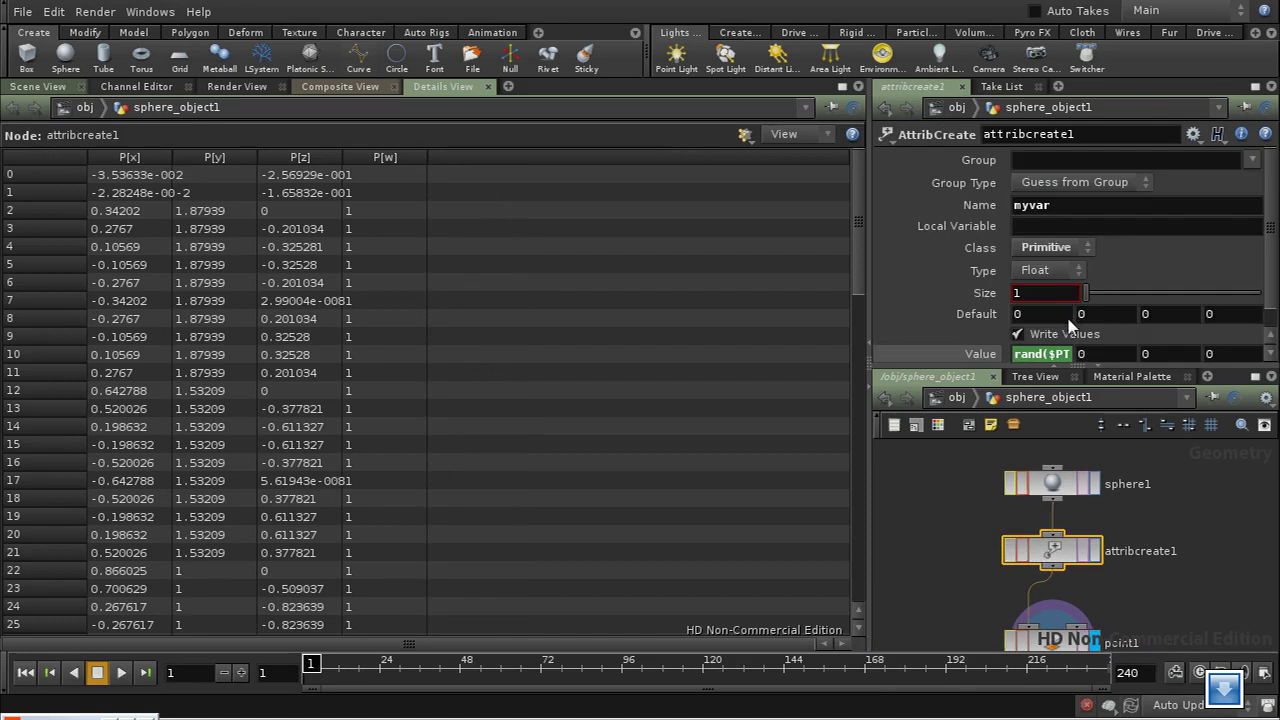
{"action": "middle_click_drag", "start_coordinate": [1135, 590], "coordinate": [1118, 512]}
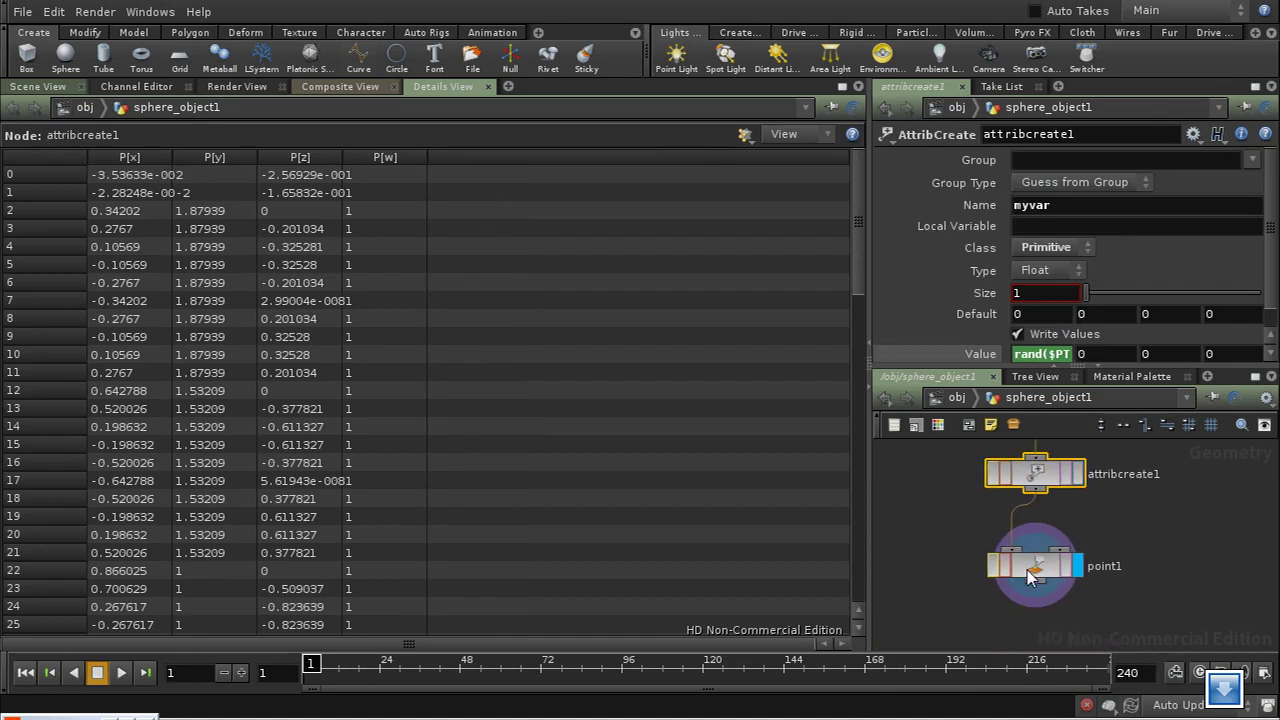
{"action": "left_click", "coordinate": [1035, 568]}
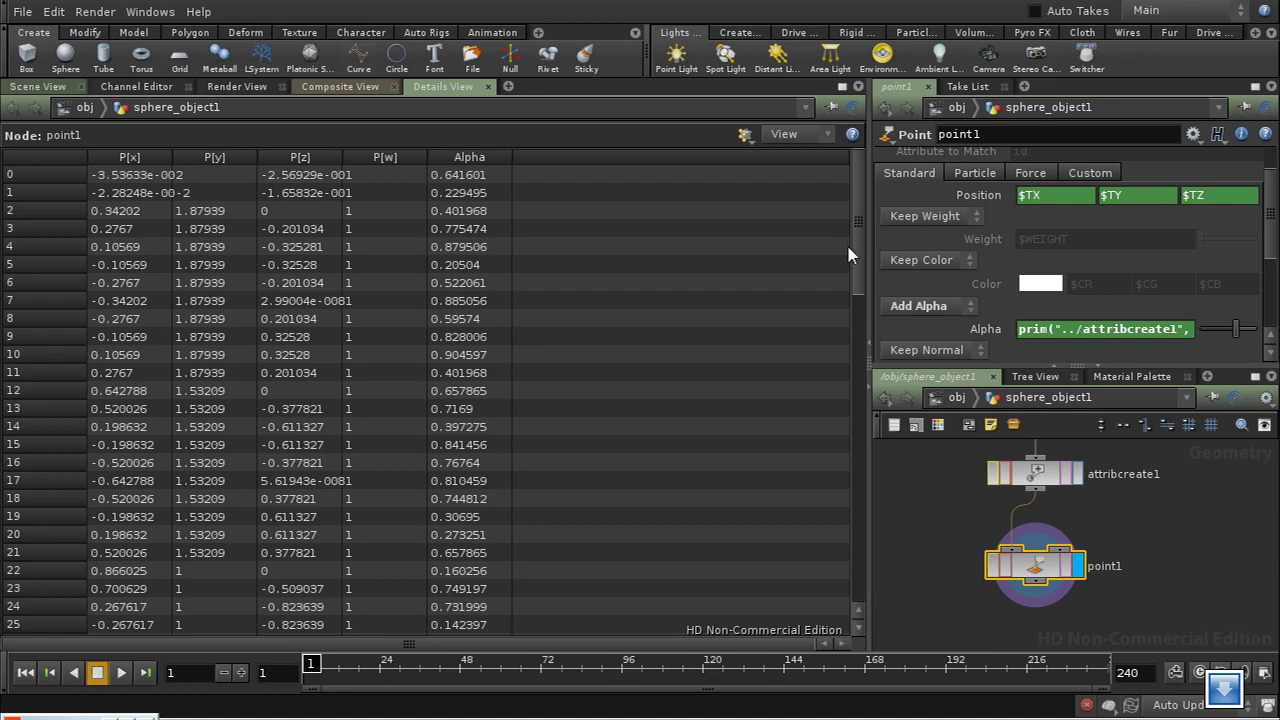
{"action": "left_click_drag", "start_coordinate": [860, 252], "coordinate": [827, 206]}
- Swap prim for point in the Alpha expression and adjust the point-number argument
{"action": "double_click", "coordinate": [1038, 330]}
{"action": "type", "text": "point"}
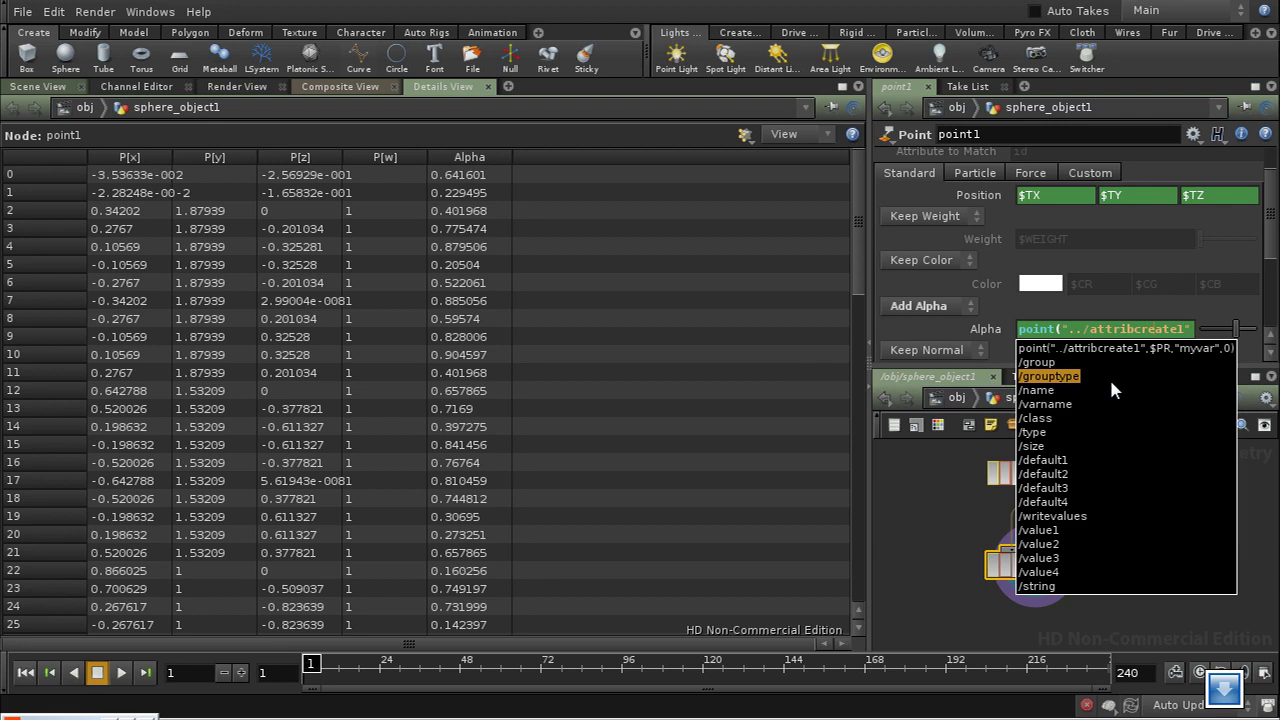
{"action": "left_click", "coordinate": [1173, 332]}
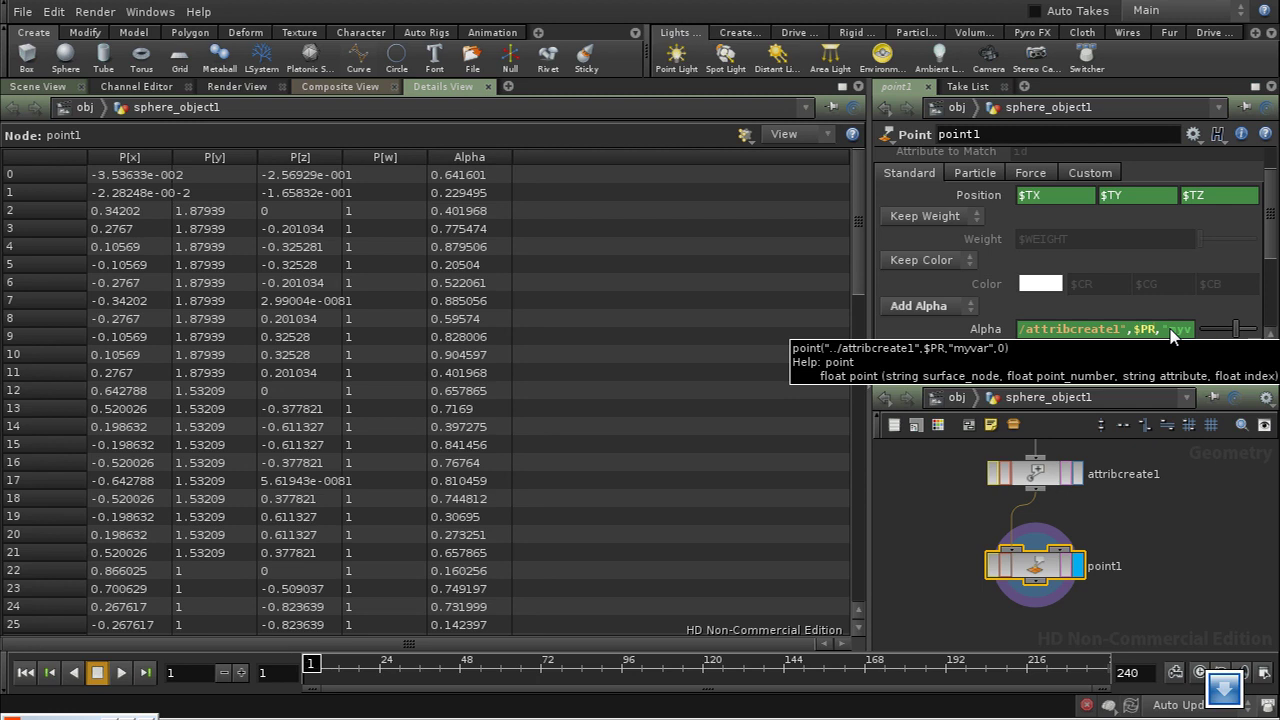
{"action": "key", "text": "BackSpace"}
{"action": "key", "text": "BackSpace"}
{"action": "key", "text": "Return"}
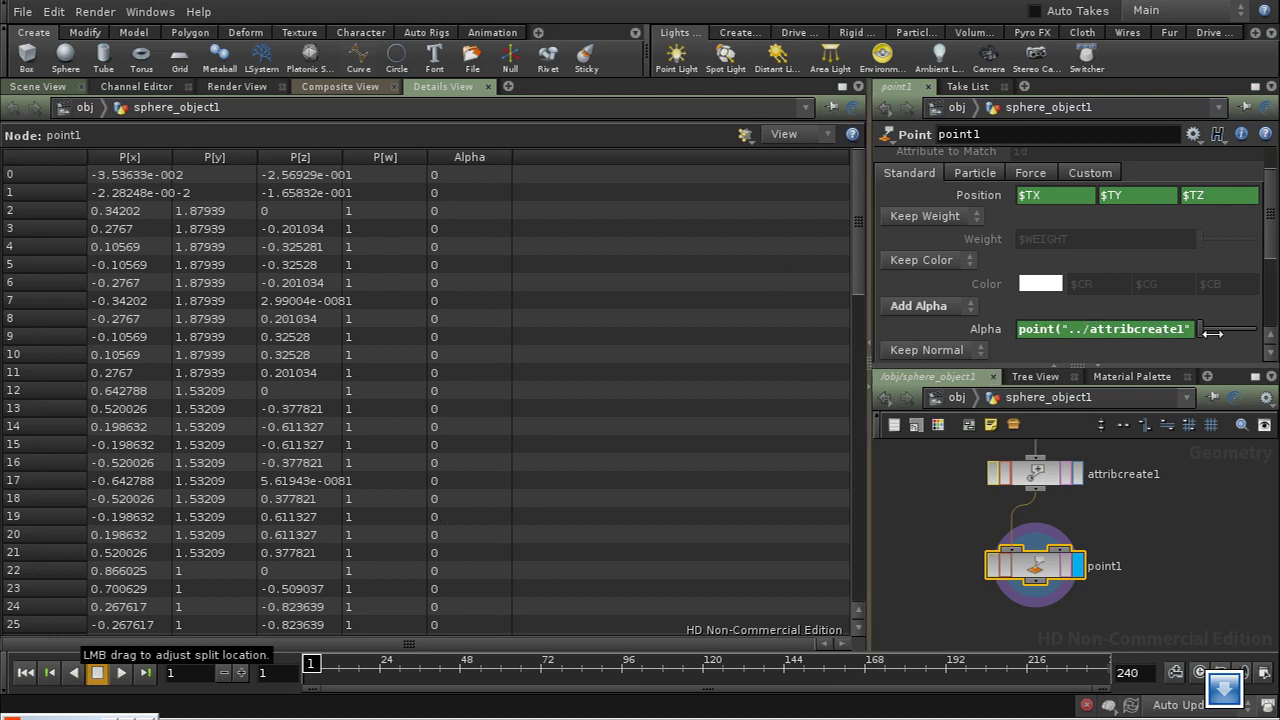
- Replace the point function name with detail in the Alpha expression
{"action": "type", "text": ",$PT,"}
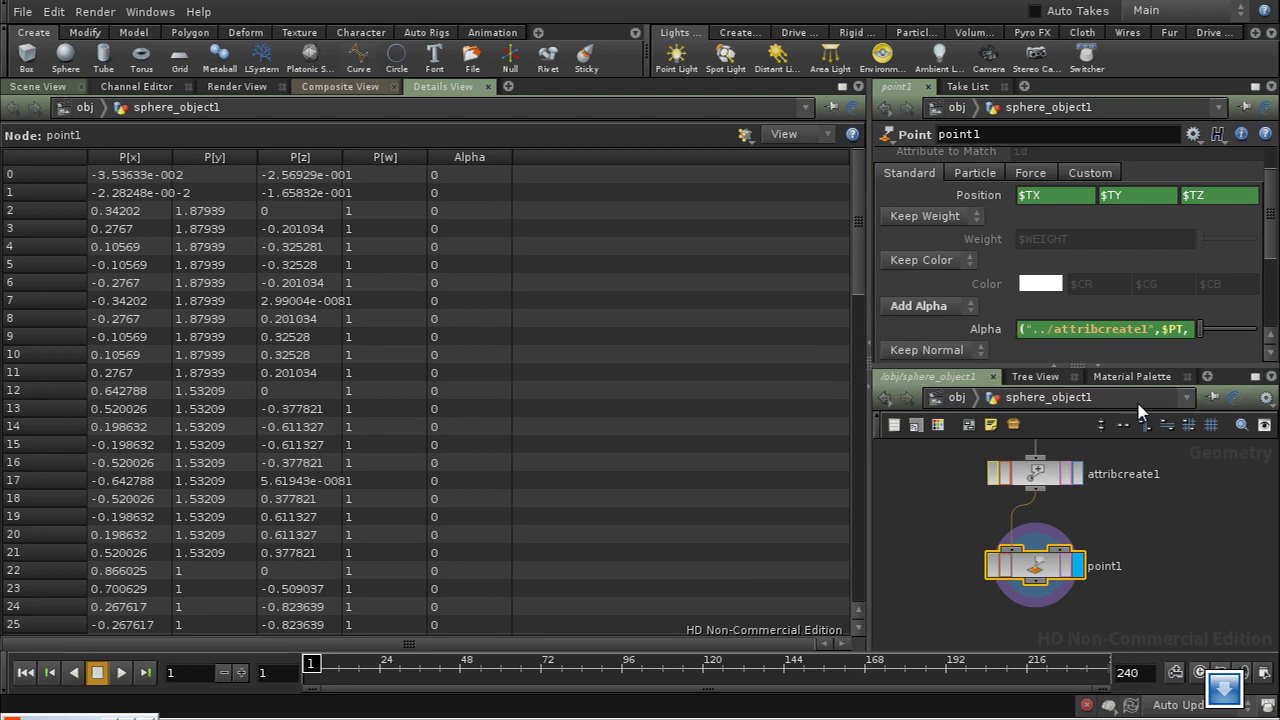
{"action": "key", "text": "BackSpace"}
{"action": "key", "text": "BackSpace"}
{"action": "key", "text": "BackSpace"}
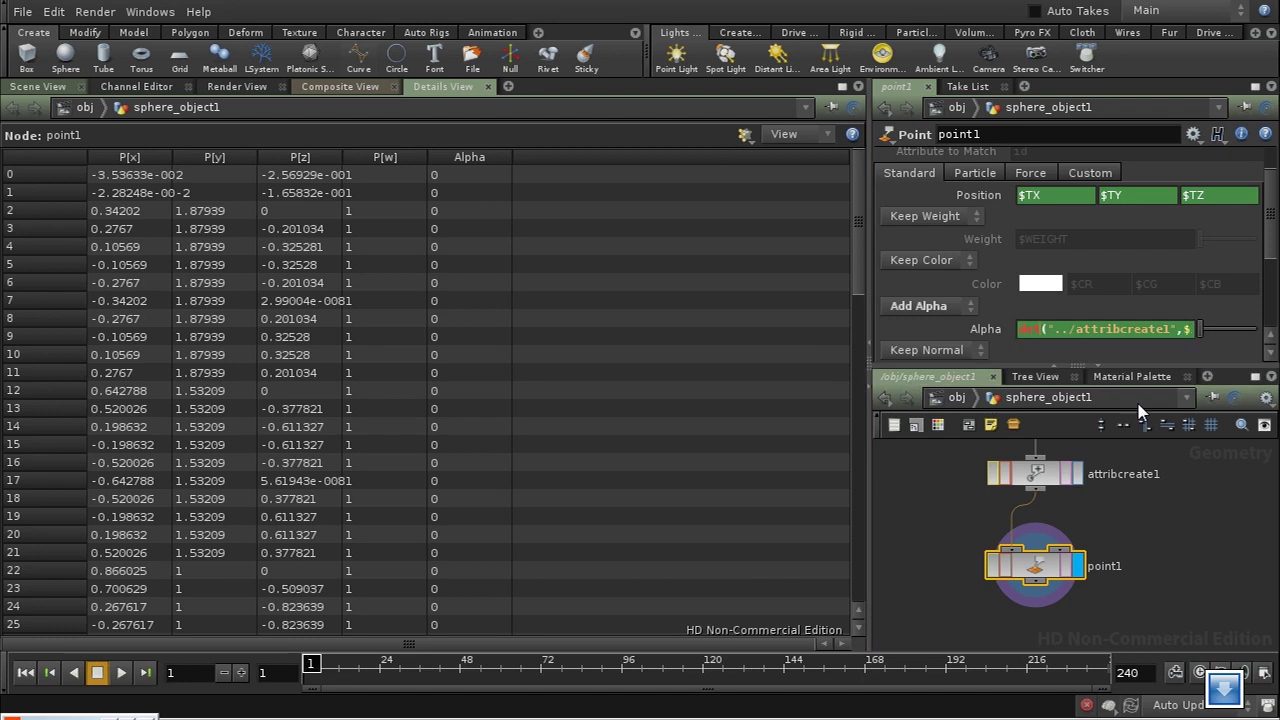
{"action": "key", "text": "Home"}
{"action": "key", "text": "Delete"}
{"action": "key", "text": "Delete"}
{"action": "key", "text": "Delete"}
{"action": "key", "text": "Delete"}
{"action": "key", "text": "Delete"}
{"action": "type", "text": "detail"}
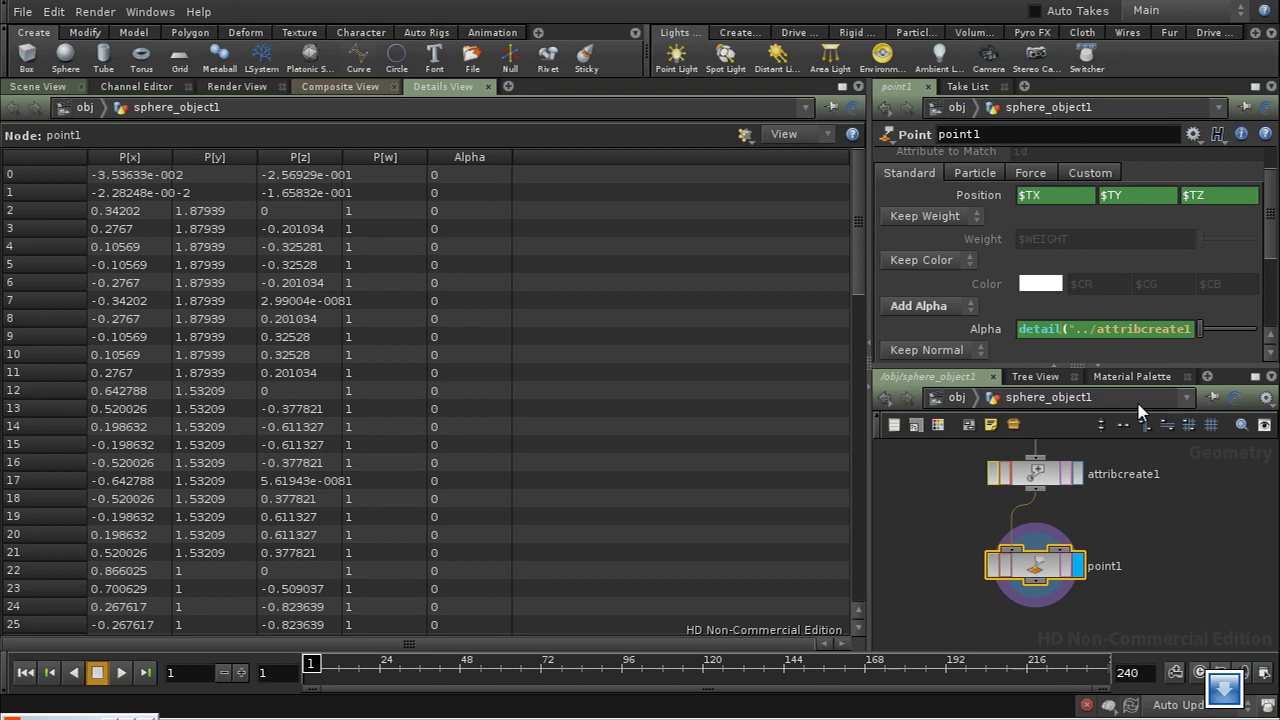
{"action": "key", "text": "Return"}
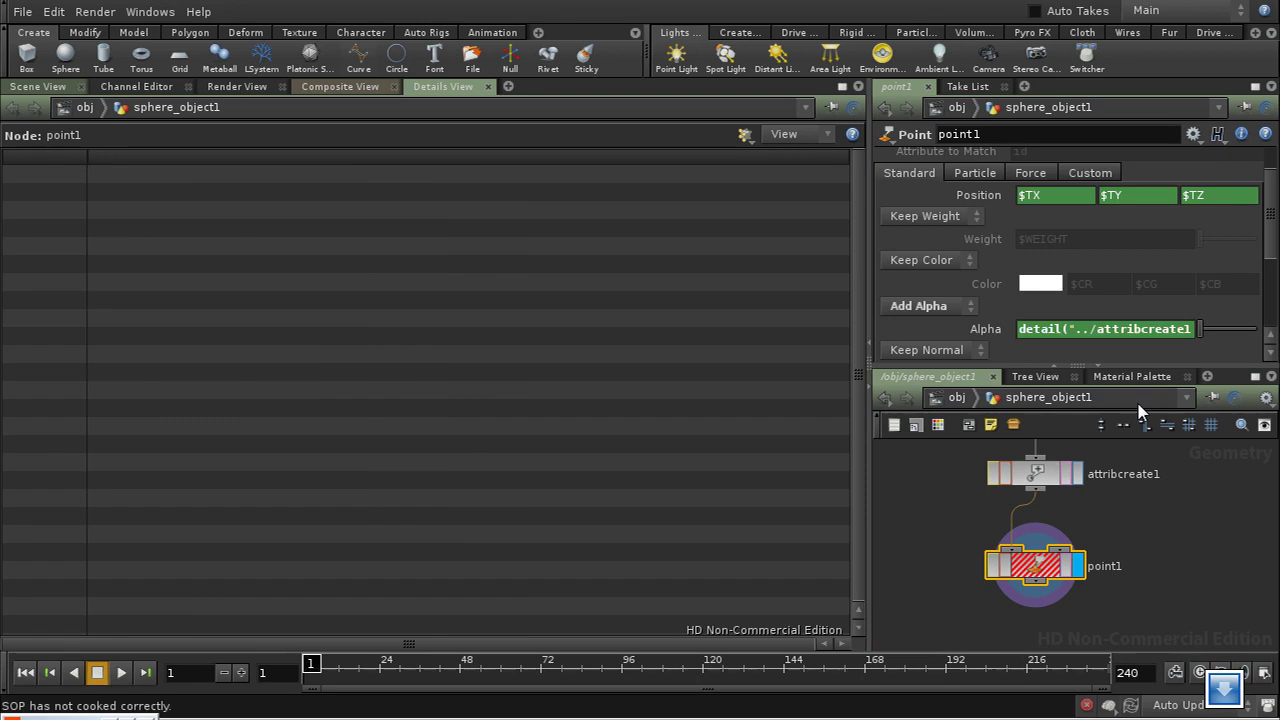
- Remove the $PT argument so Alpha reads detail("../attribcreate1","myvar",0)
{"action": "left_click", "coordinate": [1128, 331]}
{"action": "key", "text": "Escape"}
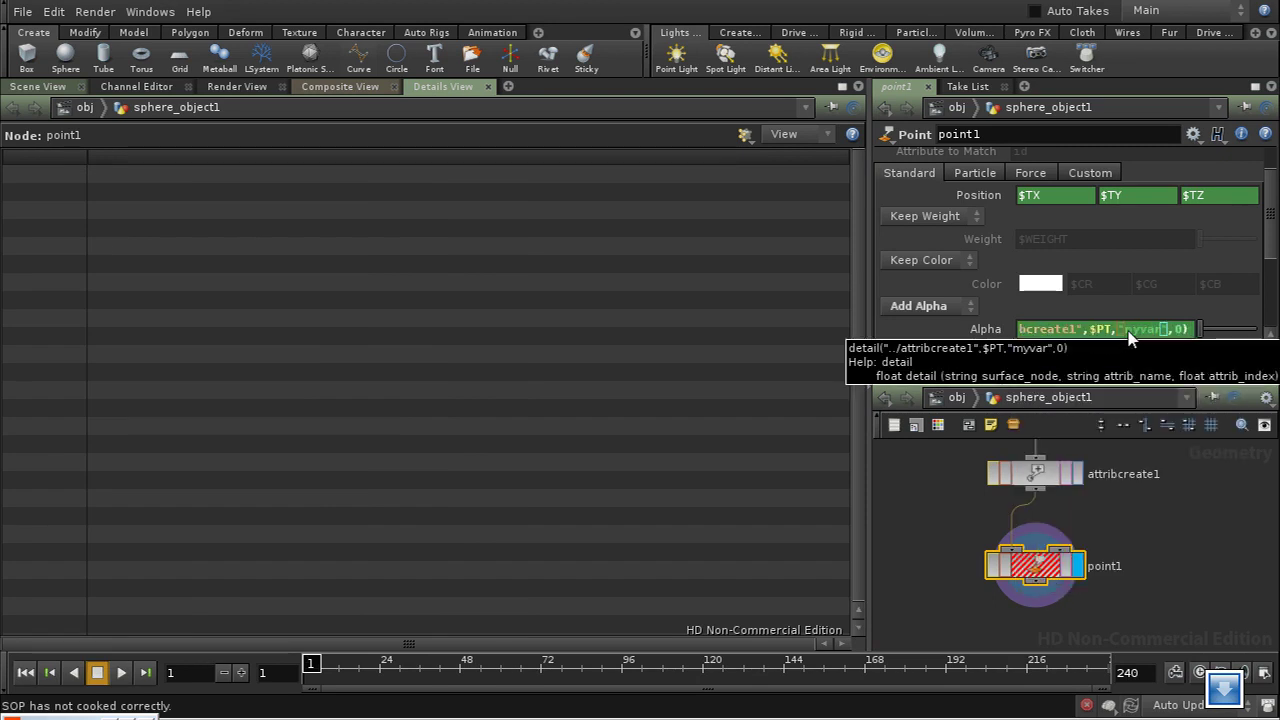
{"action": "key", "text": "Left"}
{"action": "key", "text": "Left"}
{"action": "key", "text": "Left"}
{"action": "key", "text": "Left"}
{"action": "key", "text": "Left"}
{"action": "key", "text": "Left"}
{"action": "key", "text": "Left"}
{"action": "key", "text": "Left"}
{"action": "key", "text": "BackSpace"}
{"action": "key", "text": "BackSpace"}
{"action": "key", "text": "BackSpace"}
{"action": "key", "text": "BackSpace"}
{"action": "key", "text": "Left"}
{"action": "key", "text": "Return"}
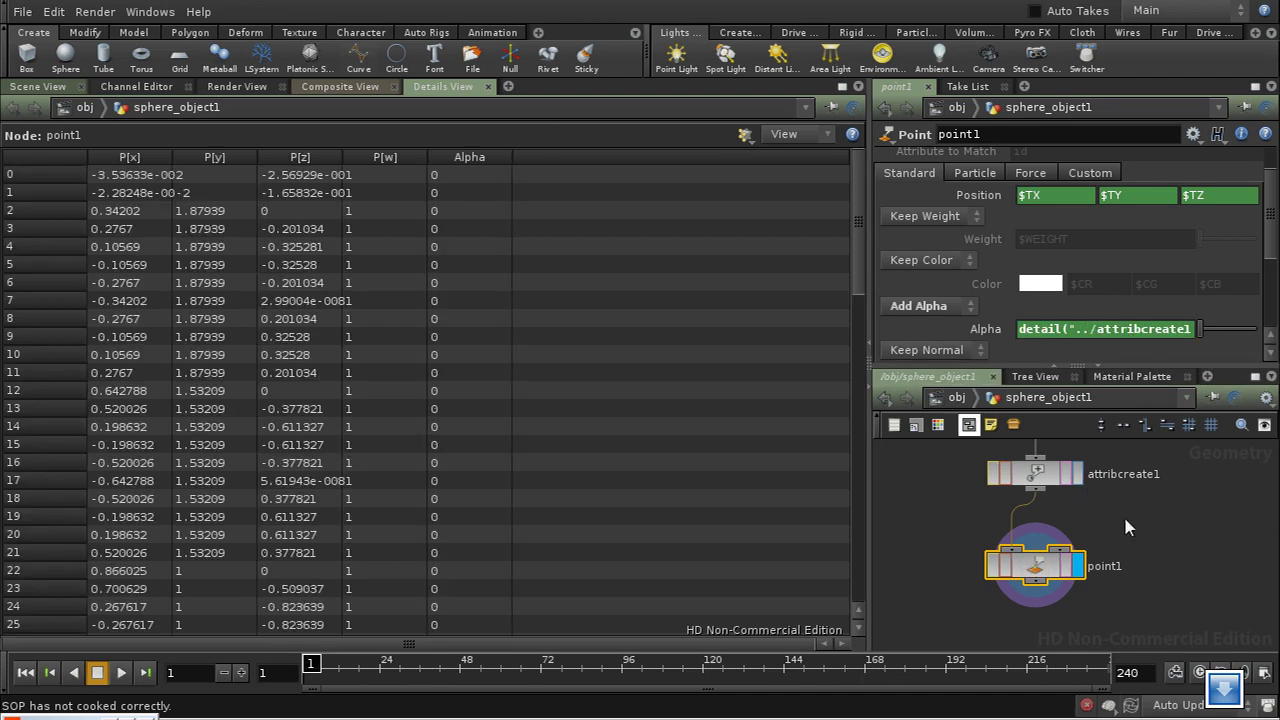
- Change attribcreate1's myvar class to Detail and check point1's Alpha values read 0.641601
{"action": "middle_click_drag", "start_coordinate": [1126, 520], "coordinate": [1141, 618]}
{"action": "left_click", "coordinate": [1060, 578]}
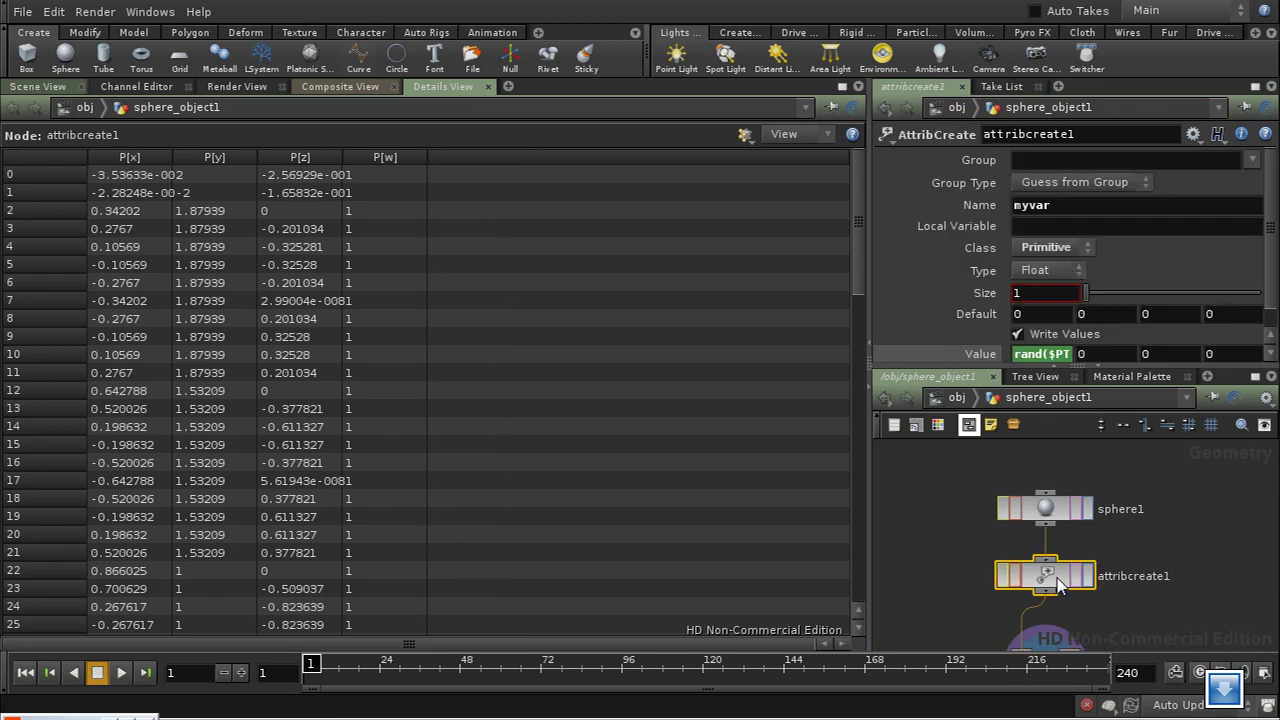
{"action": "left_click", "coordinate": [1060, 250]}
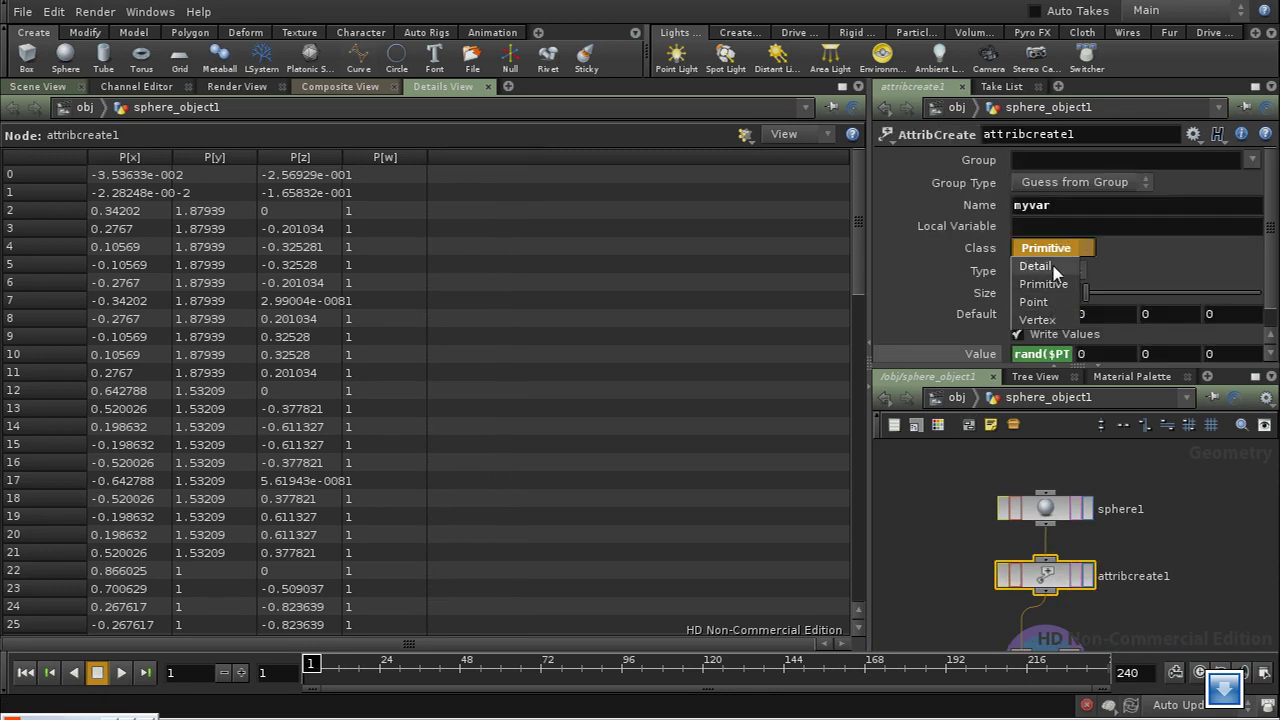
{"action": "left_click", "coordinate": [1053, 270]}
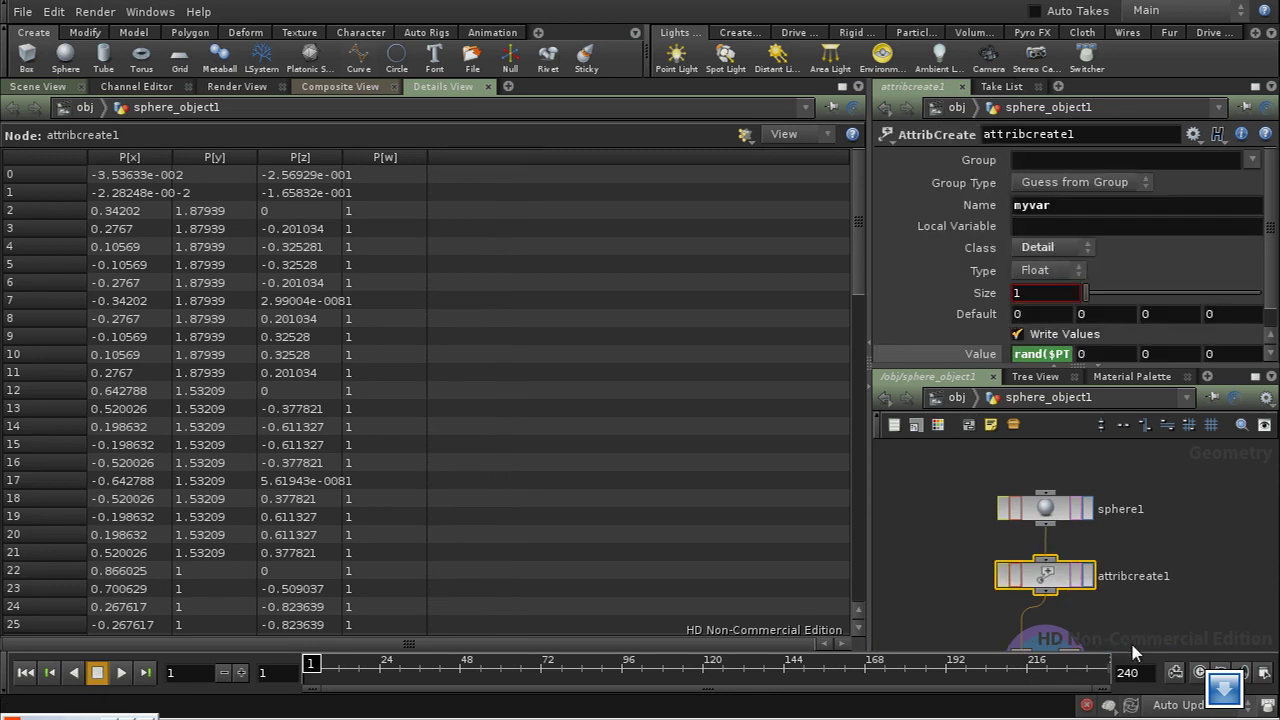
{"action": "middle_click_drag", "start_coordinate": [1123, 651], "coordinate": [1096, 614]}
{"action": "left_click", "coordinate": [1021, 511]}
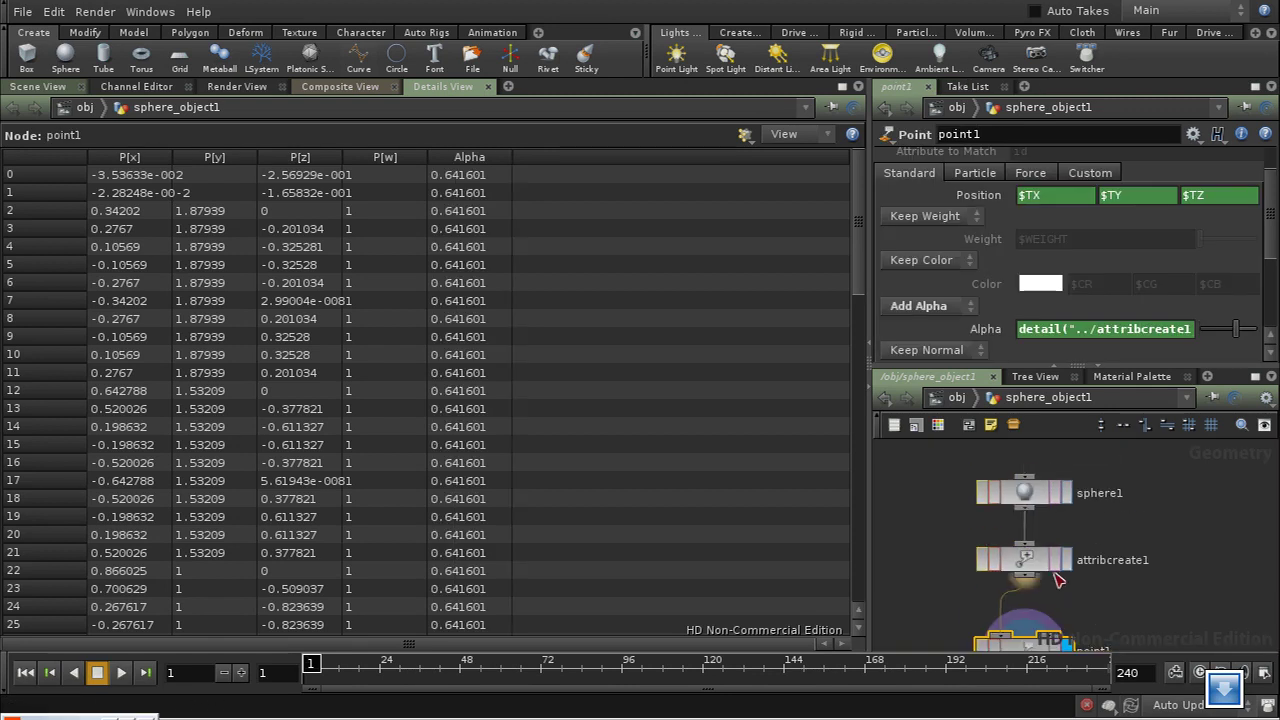
- Set attribcreate1's myvar value expression to rand($PT)
{"action": "left_click", "coordinate": [1038, 566]}
{"action": "left_click", "coordinate": [1066, 354]}
{"action": "type", "text": "rand($PT)"}
{"action": "key", "text": "Return"}
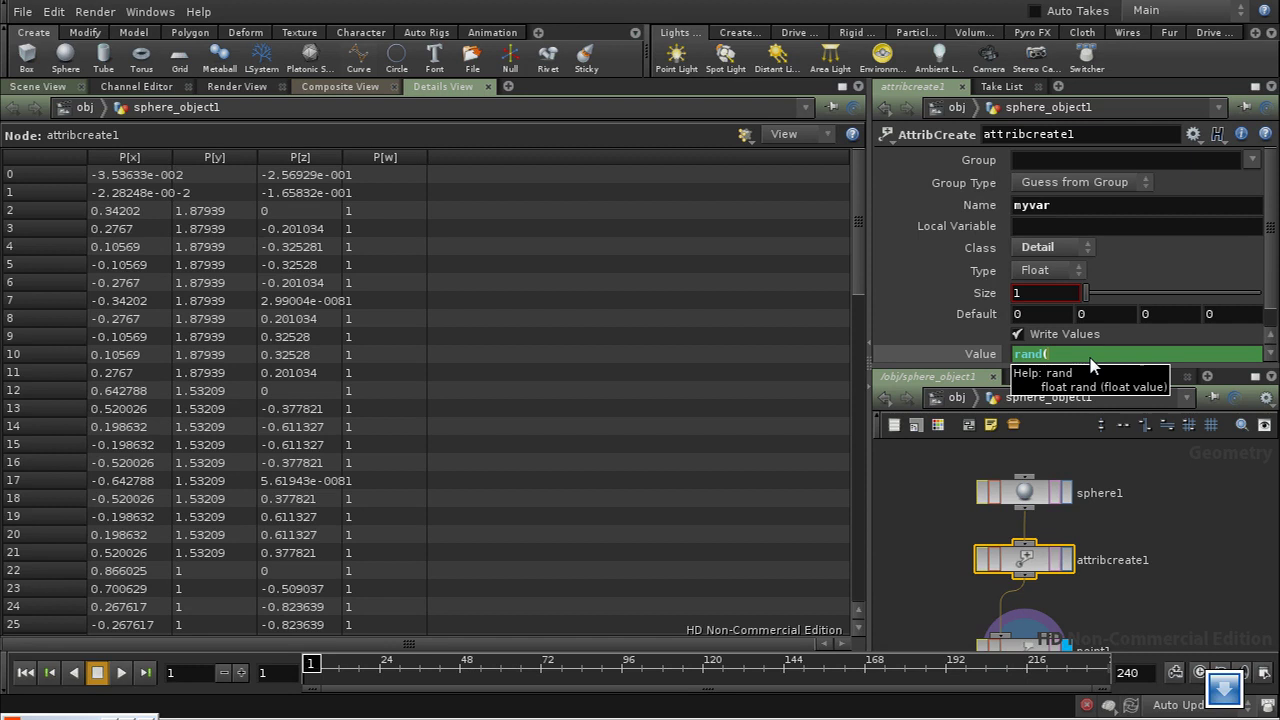
- Seed myvar's rand() with 12983 and confirm point1's Alpha values read 0.0364857
{"action": "type", "text": "12983"}
{"action": "key", "text": "Return"}
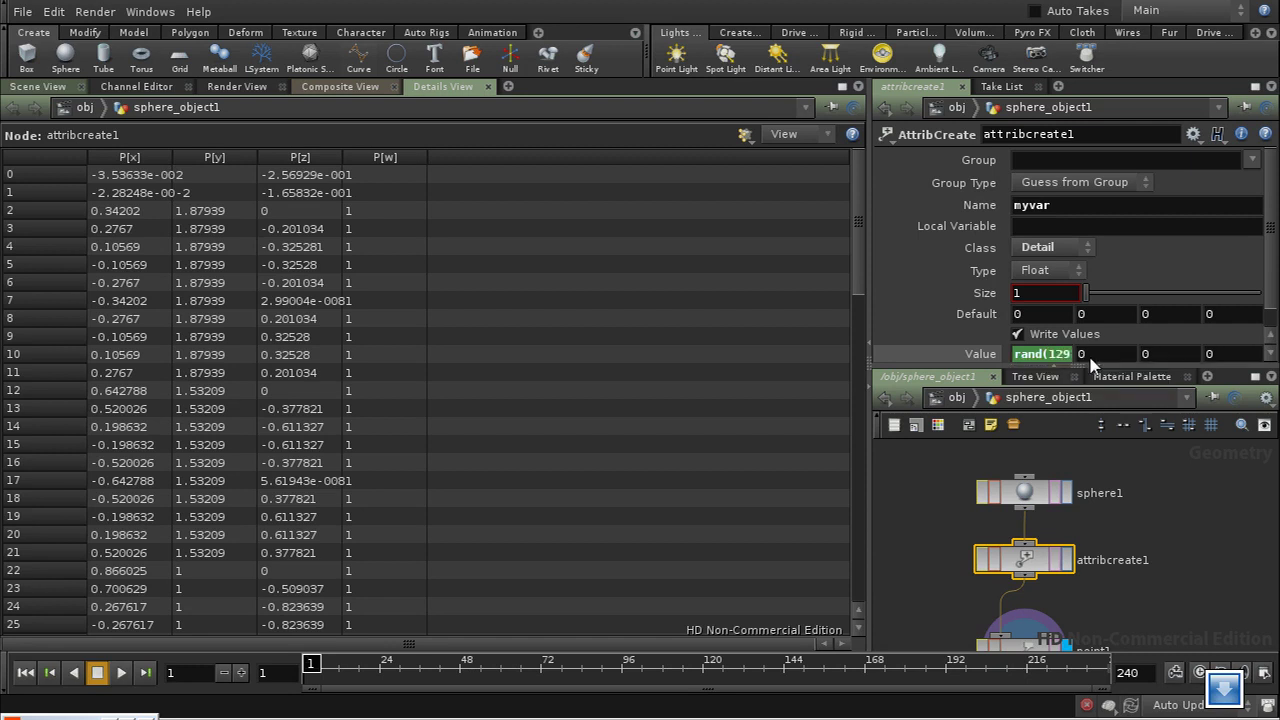
{"action": "left_click", "coordinate": [979, 356]}
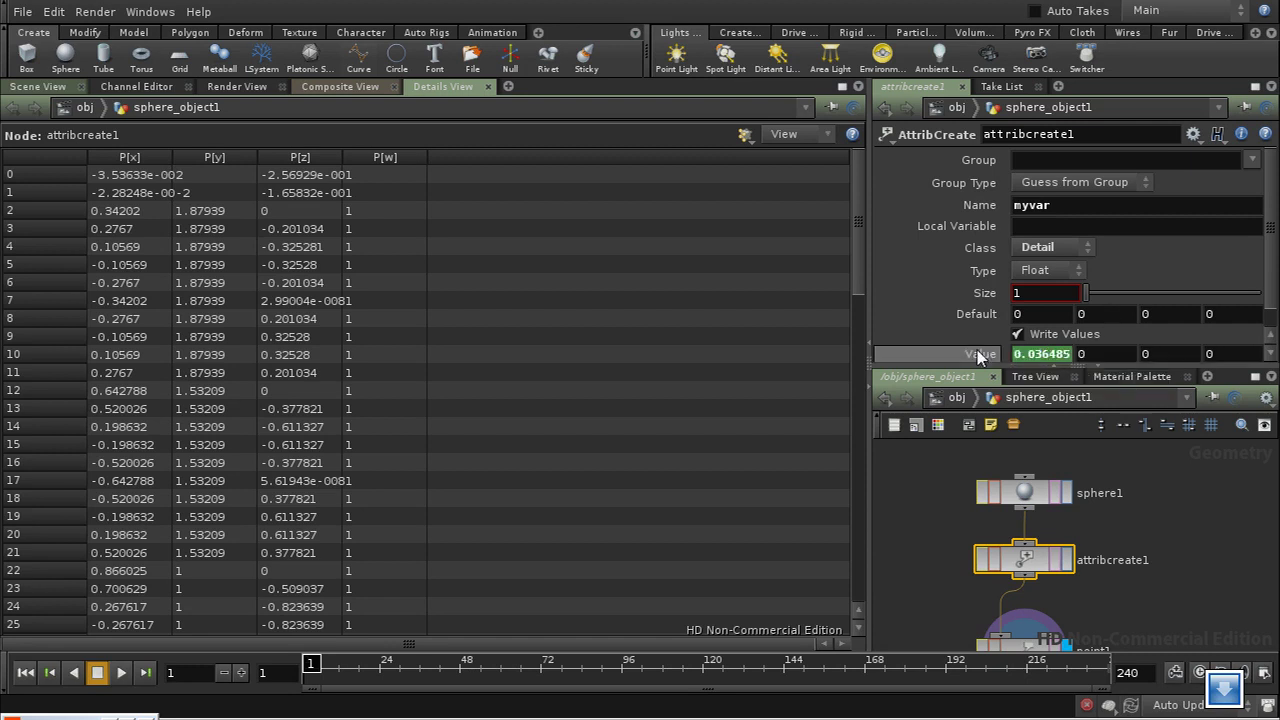
{"action": "left_click", "coordinate": [979, 356]}
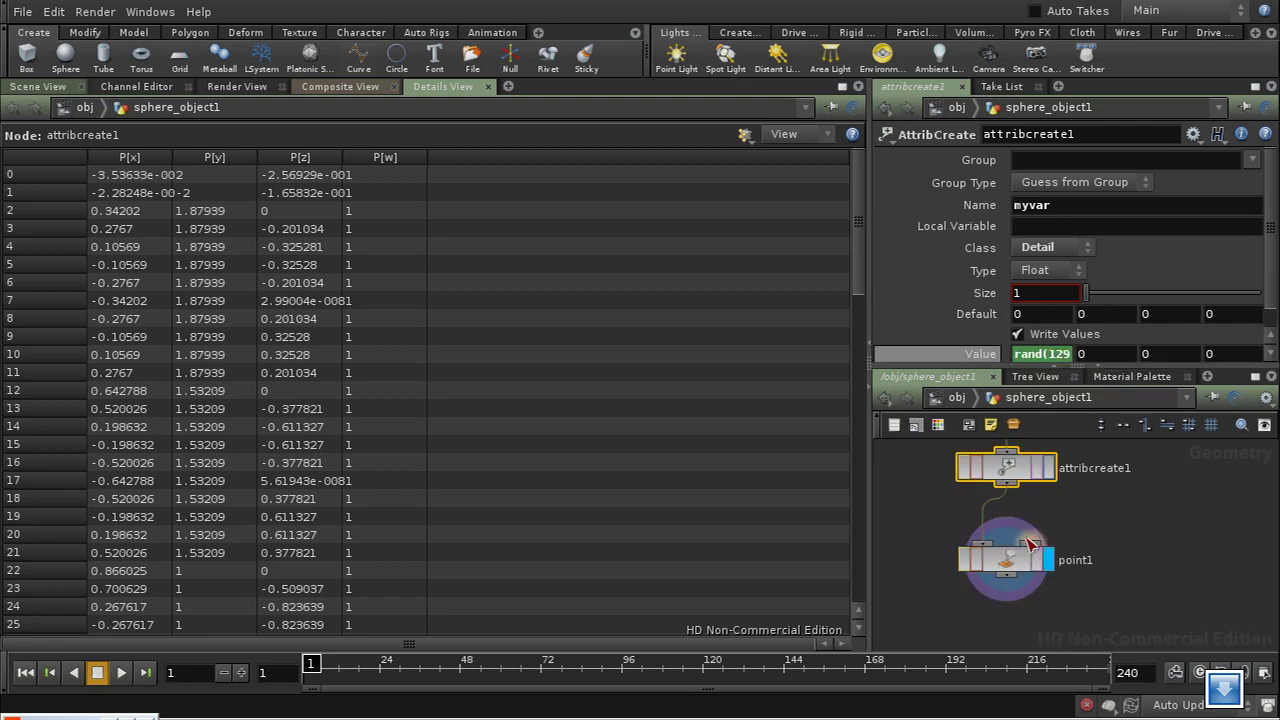
{"action": "left_click", "coordinate": [1018, 559]}
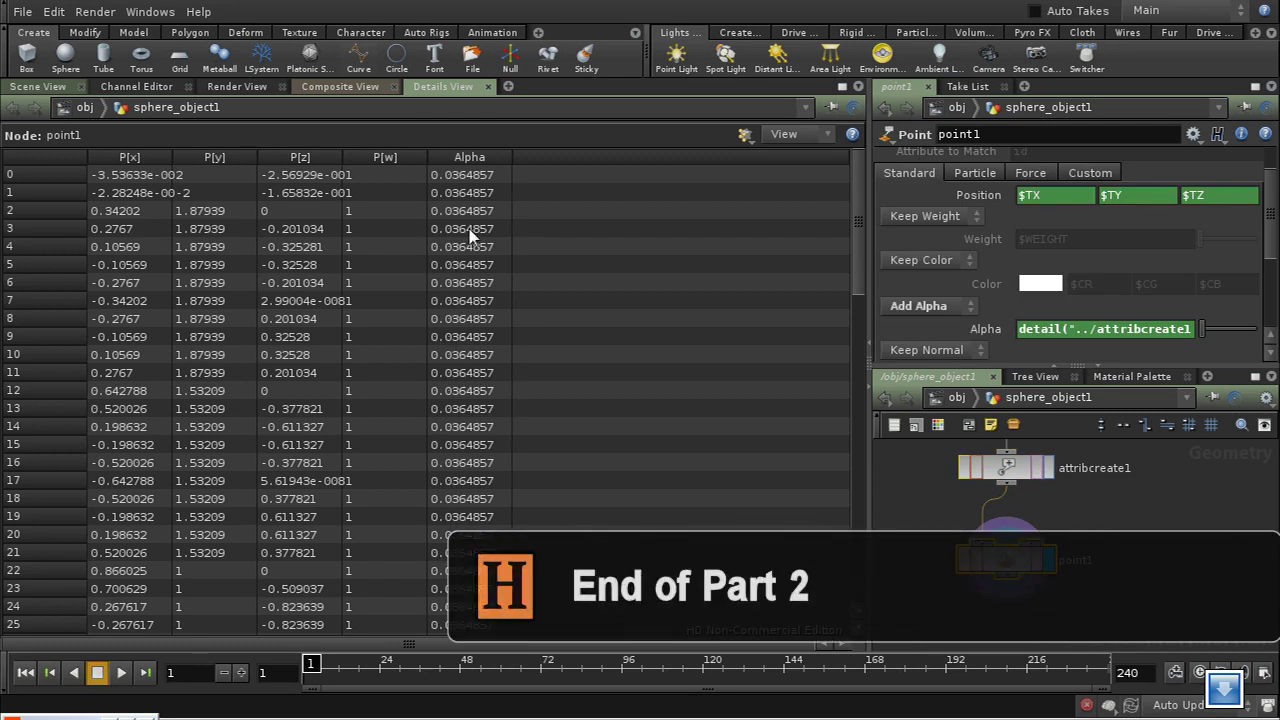